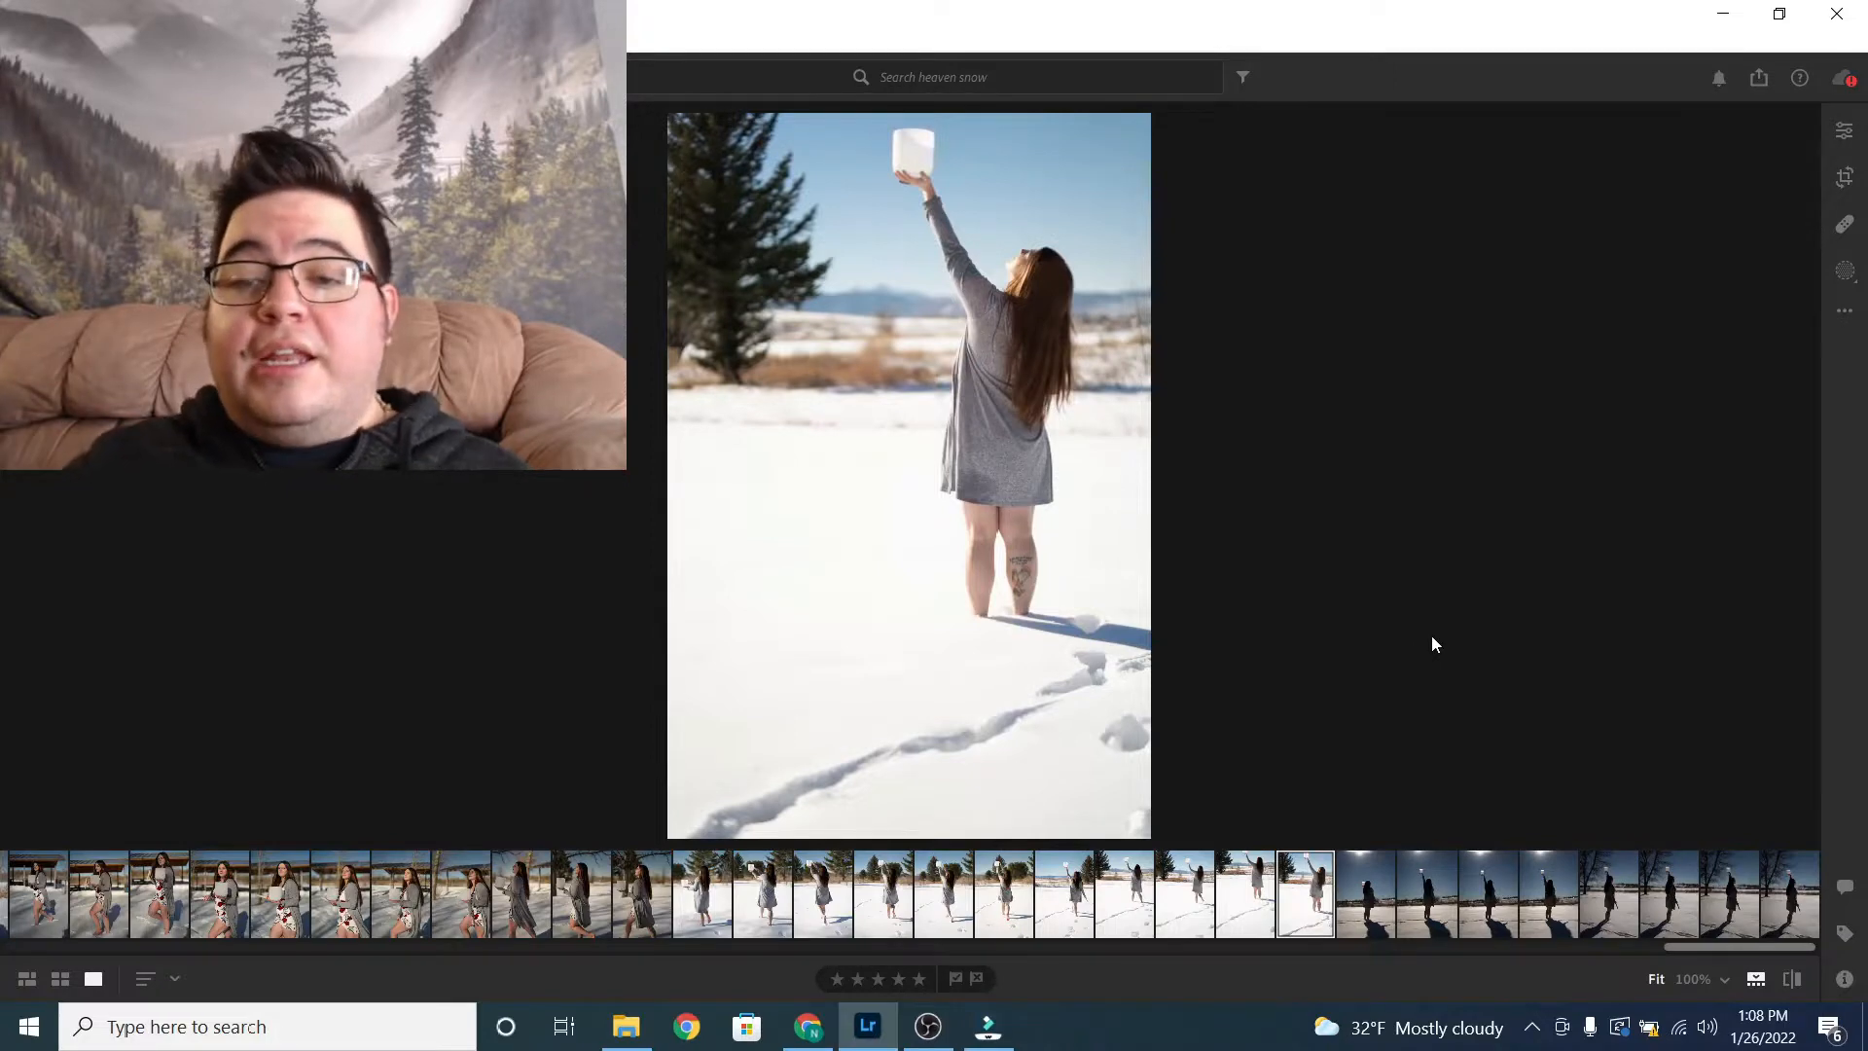
Step: Open the first dark backlit photo of the woman in the snow and show its light editing controls
click(1358, 895)
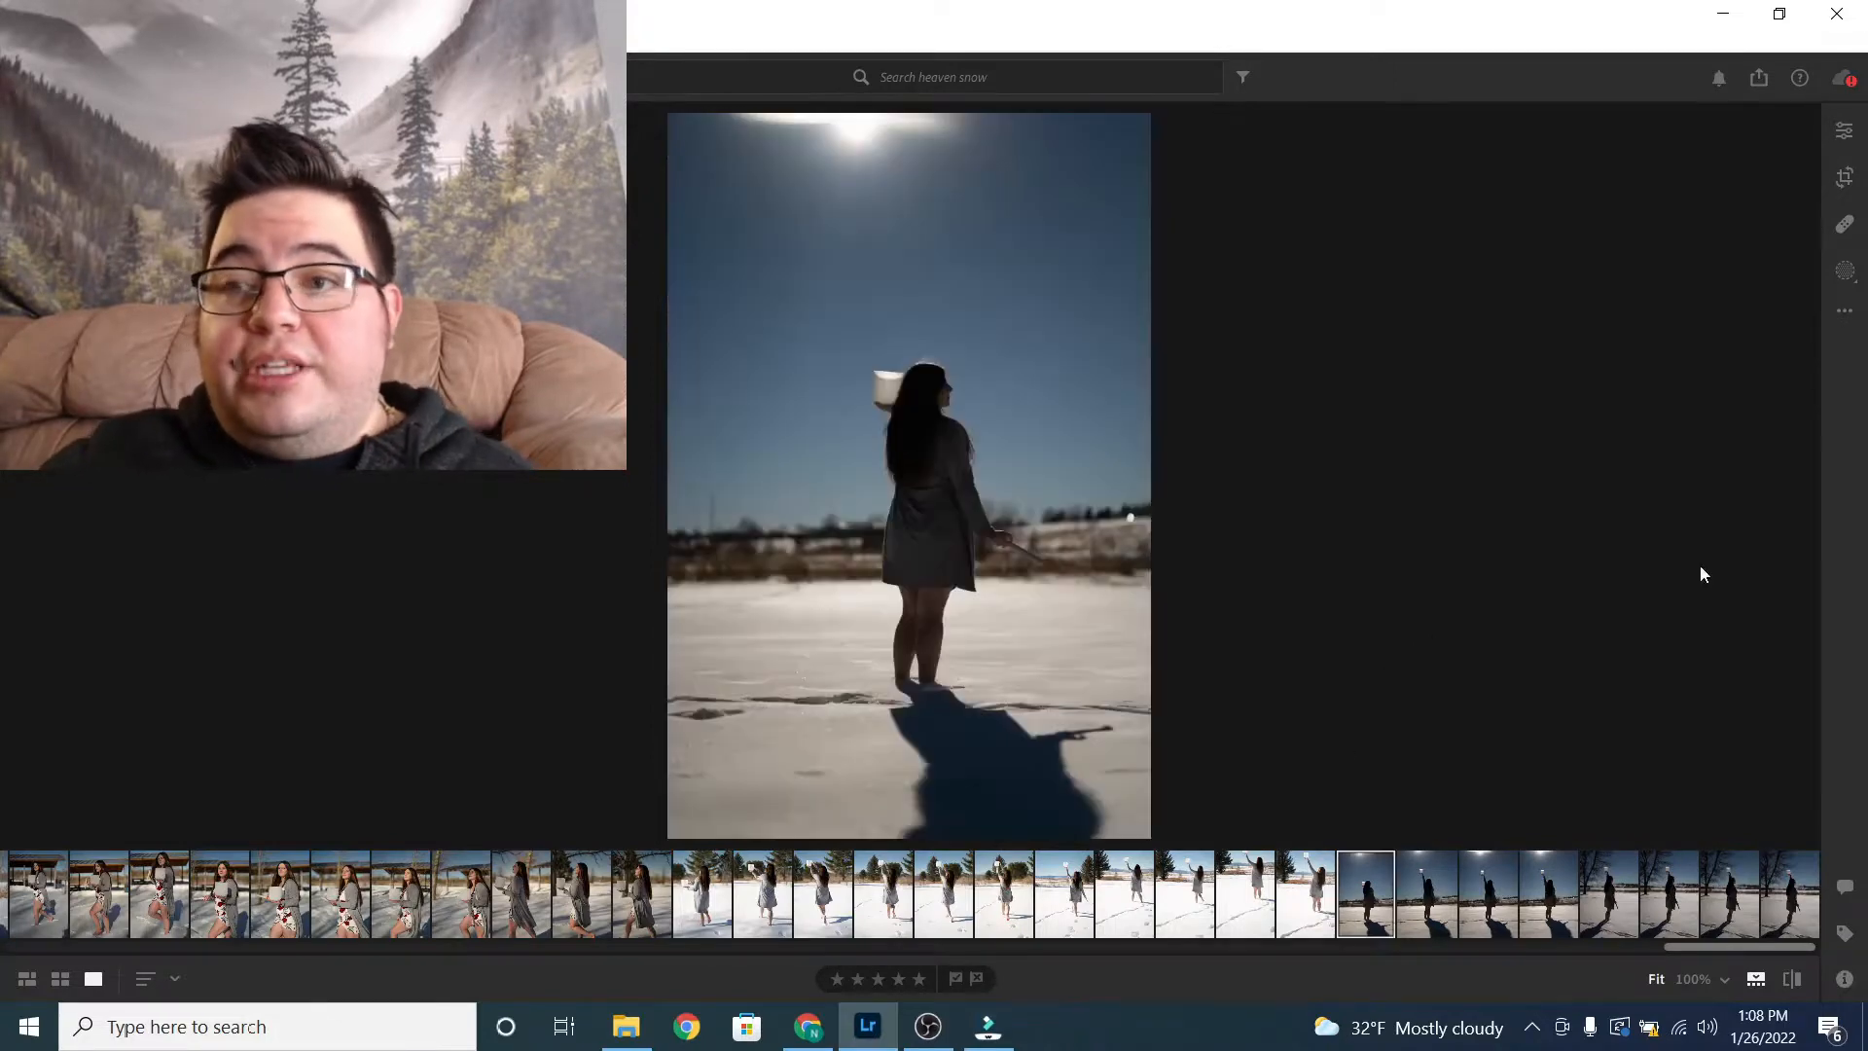
click(1844, 130)
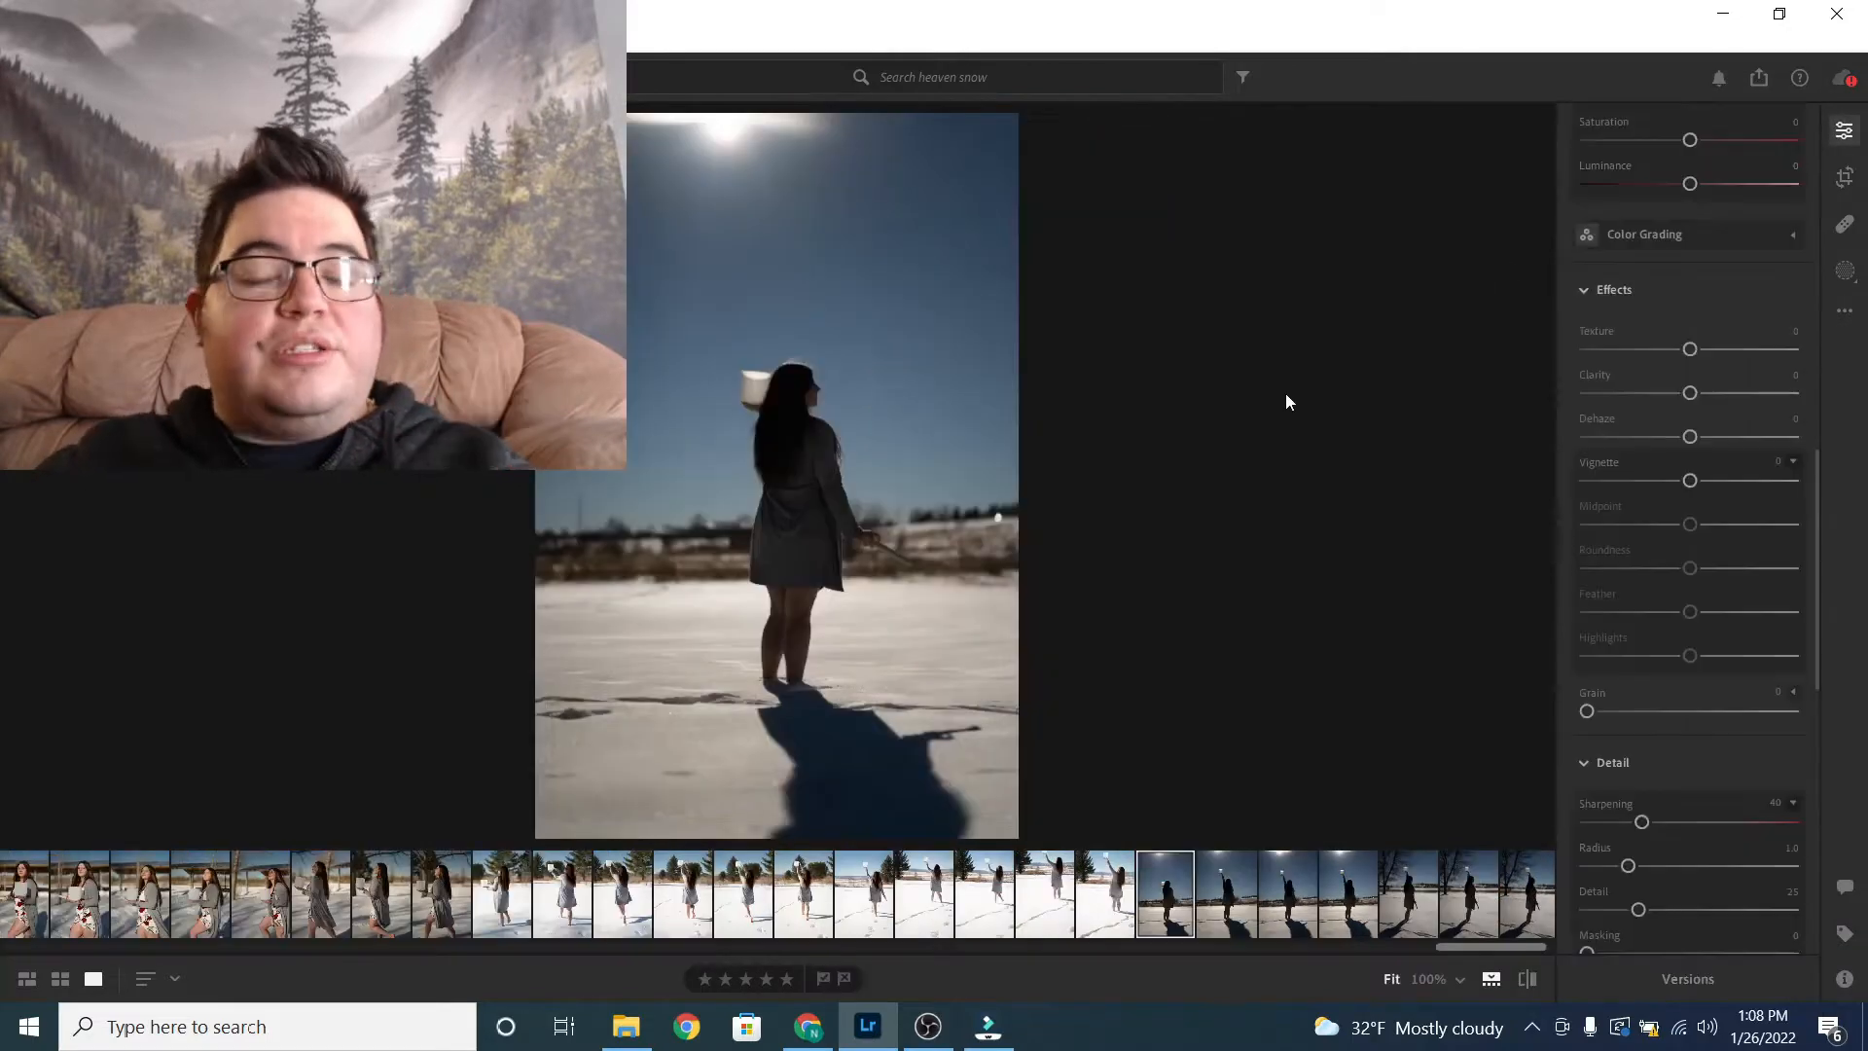
scroll(1725, 563, up, 10)
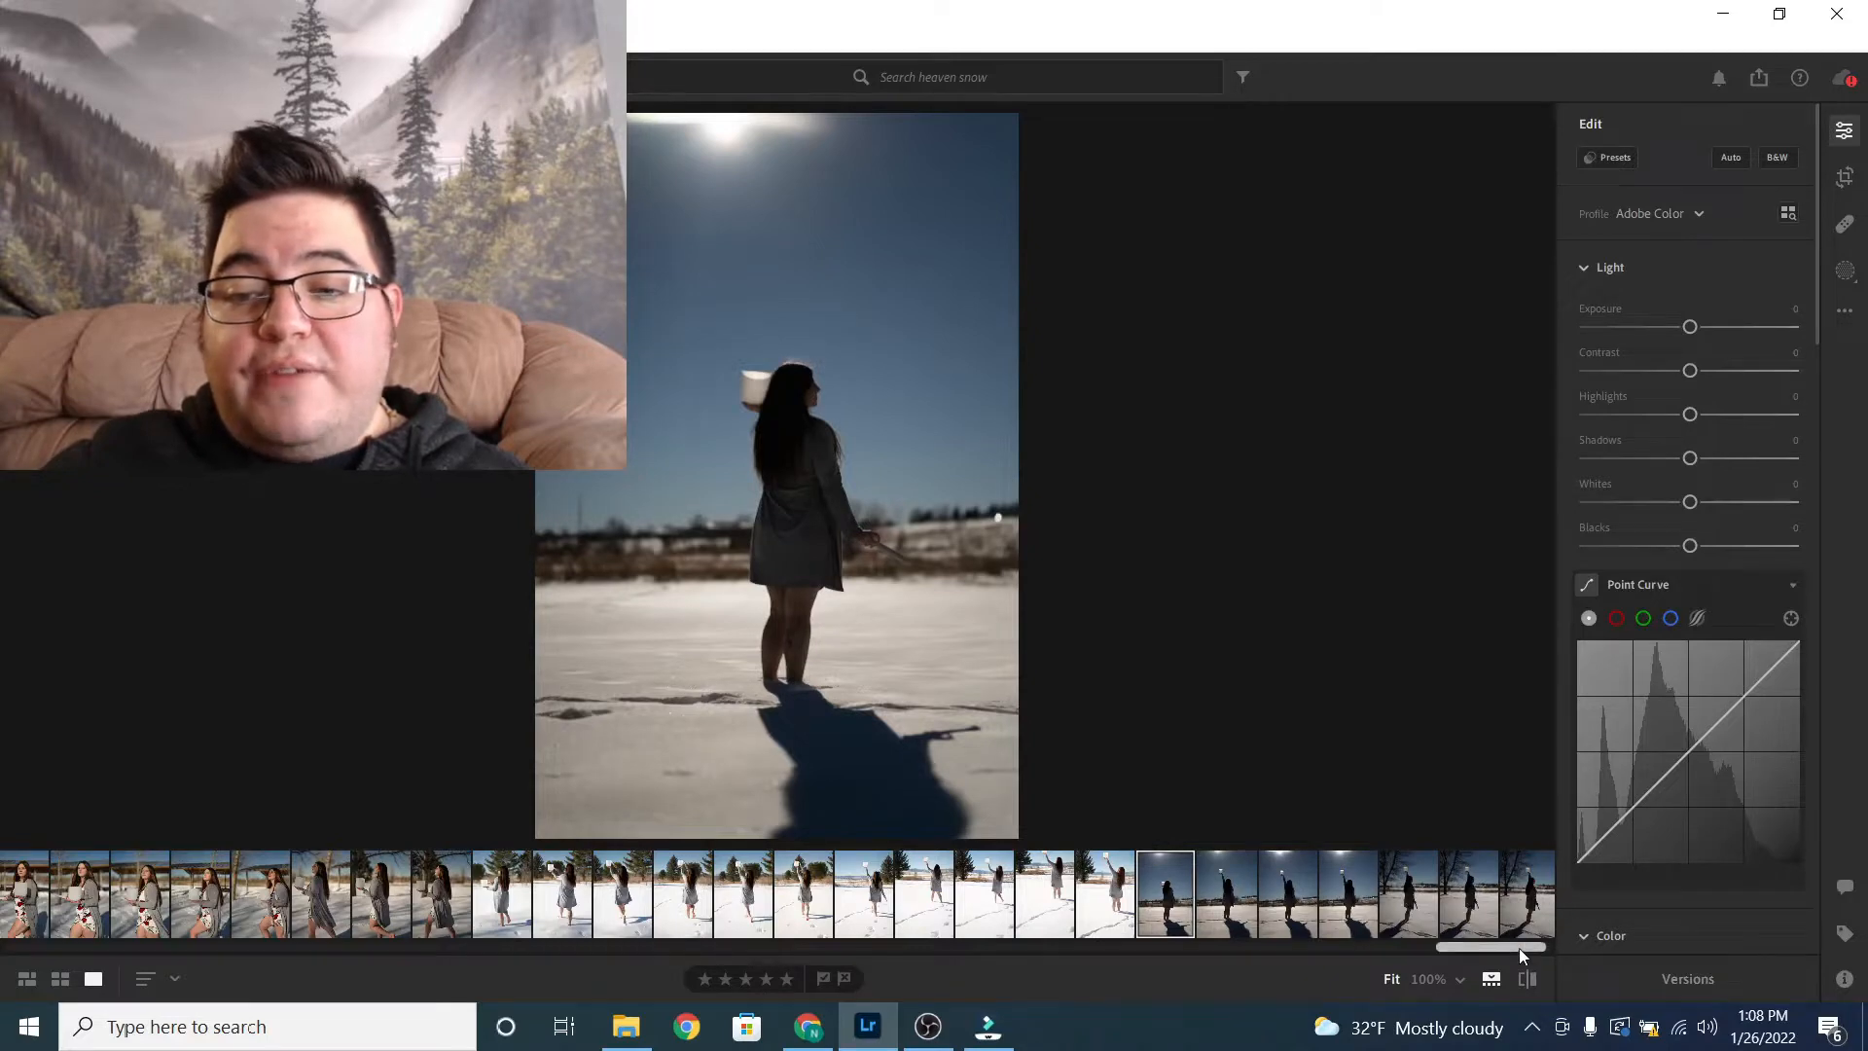
Step: Look through the dark backlit photos and the neighbouring bright snow photos, and return to the first backlit one
drag(1520, 948, 1545, 948)
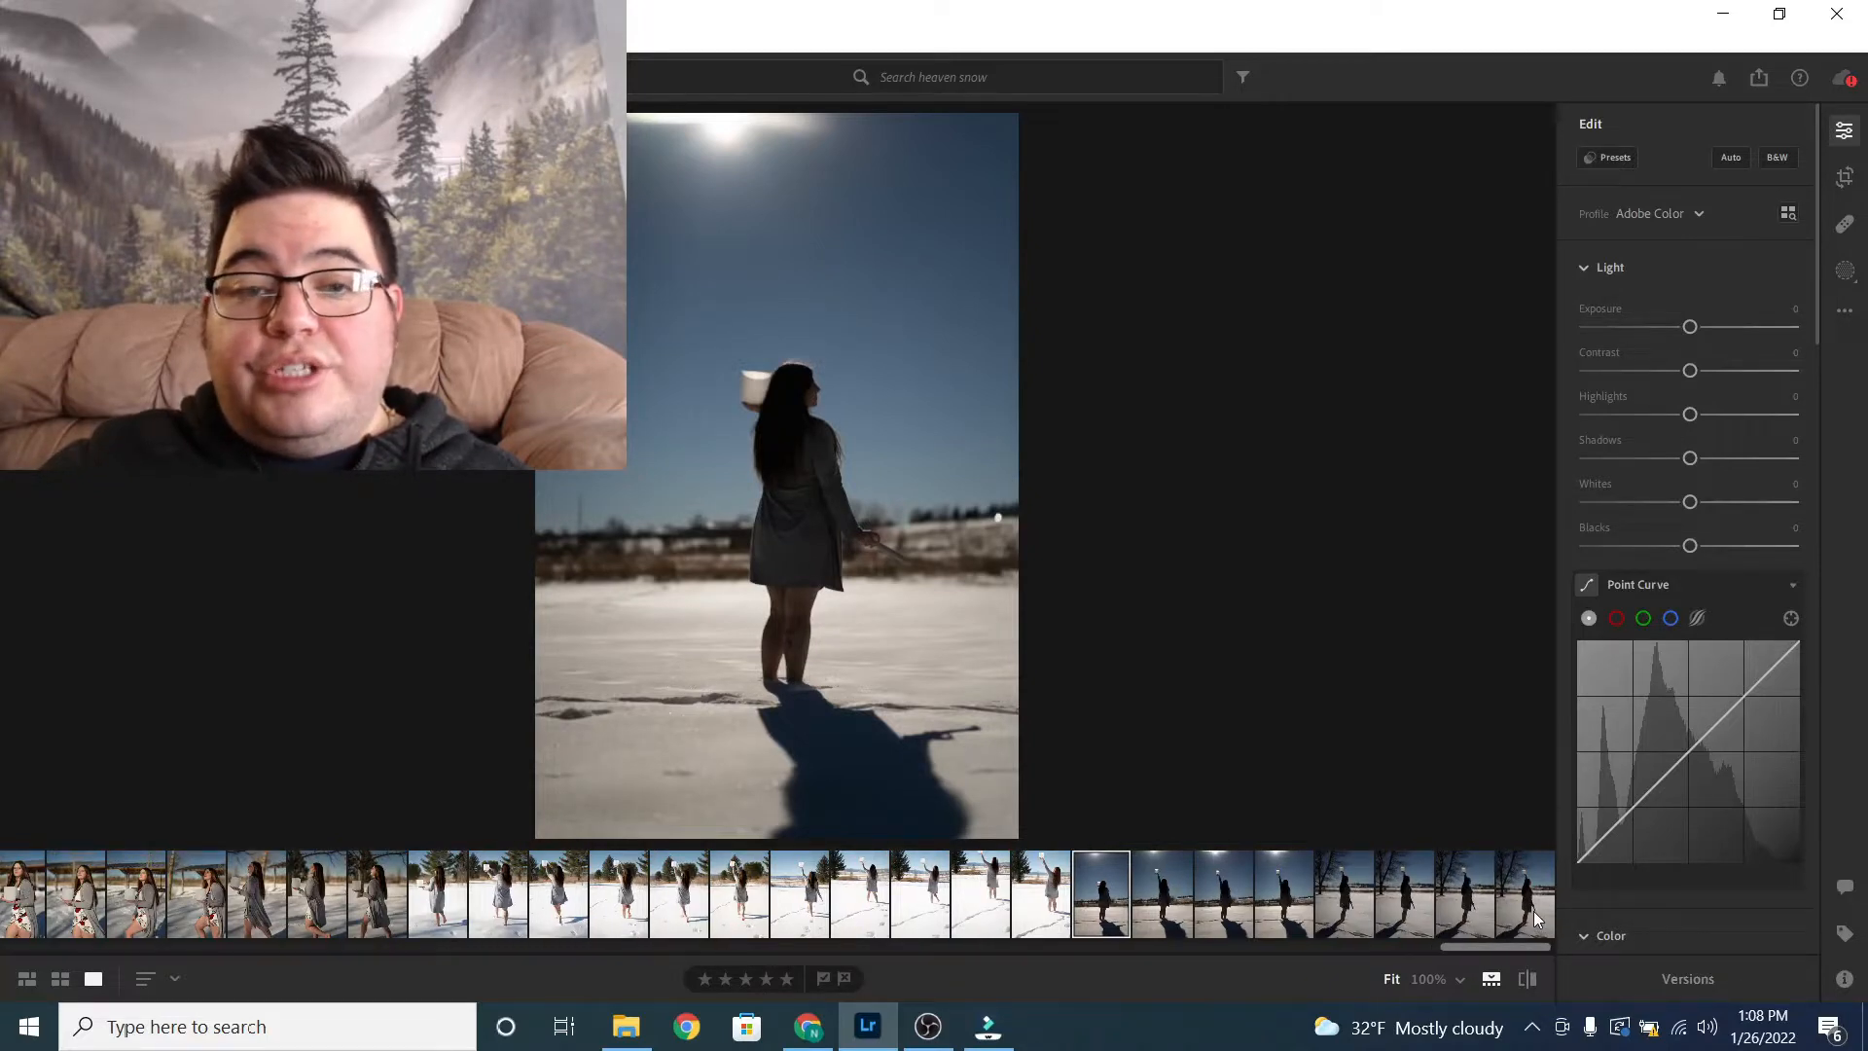
click(1533, 911)
click(1460, 905)
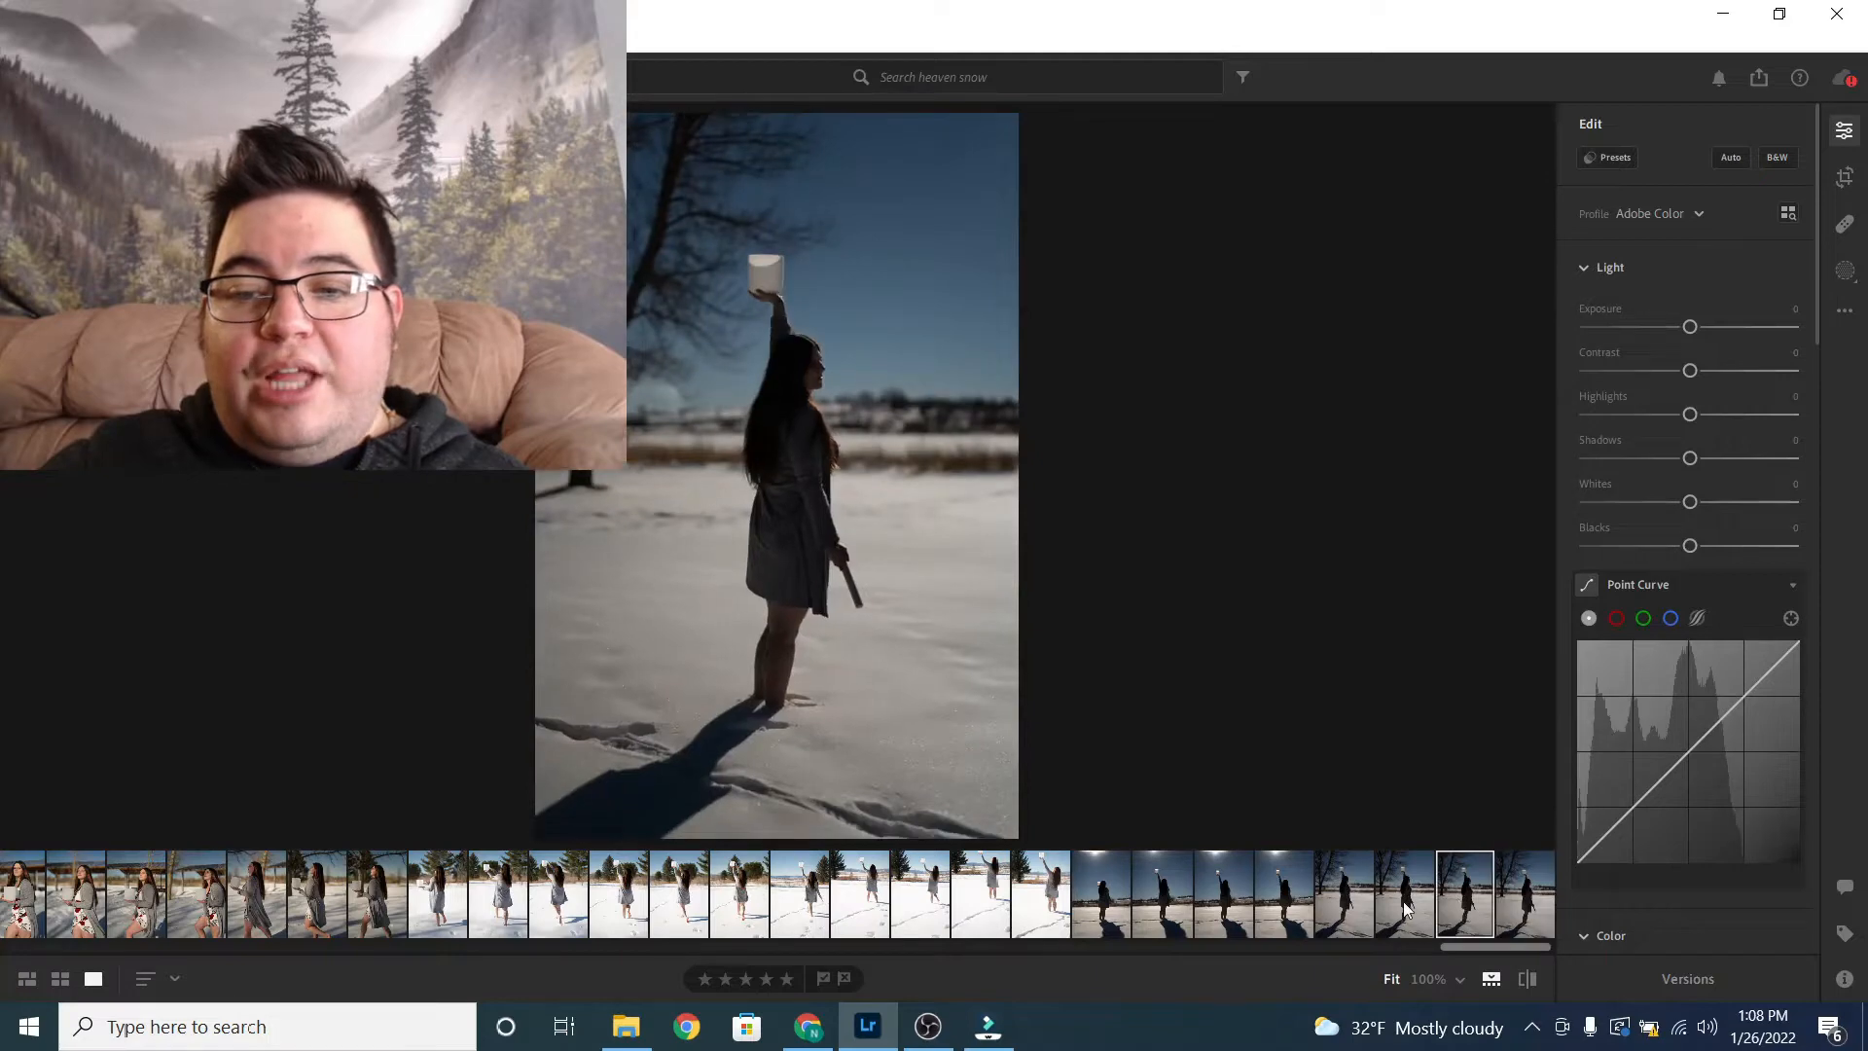
click(1101, 900)
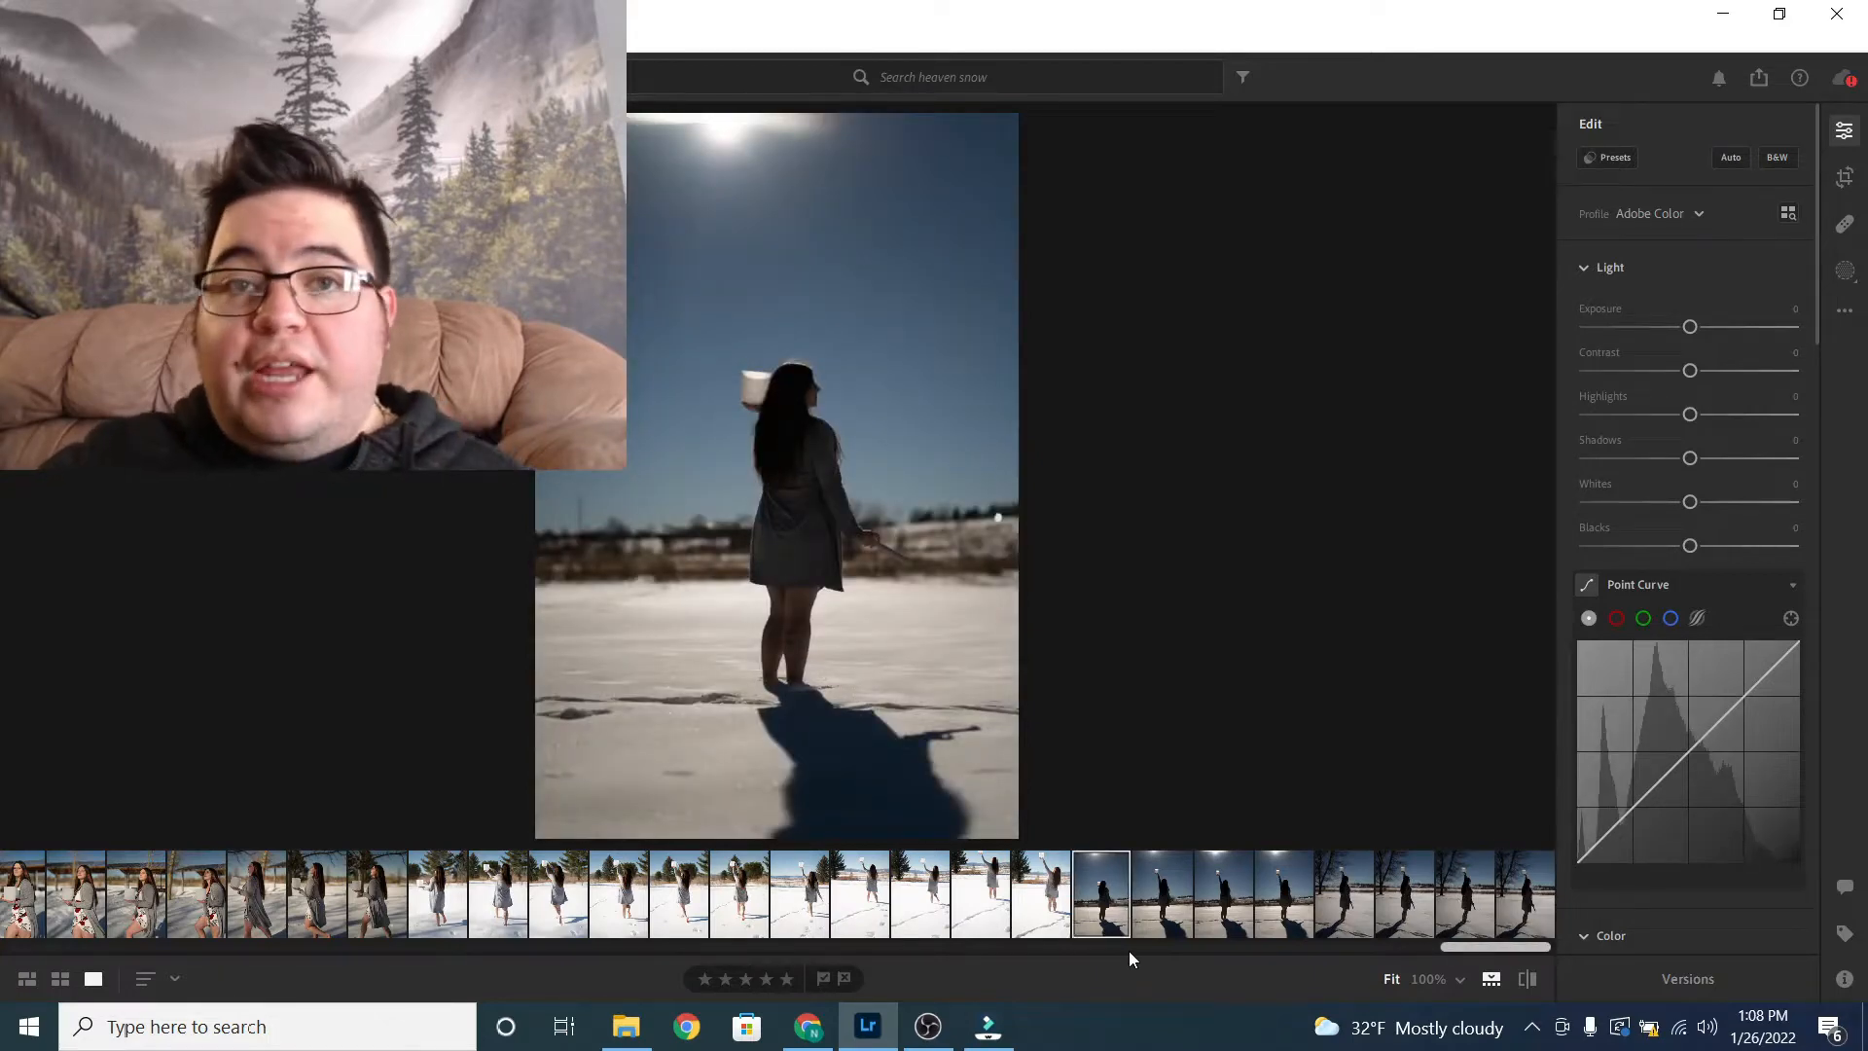
click(1046, 910)
click(978, 915)
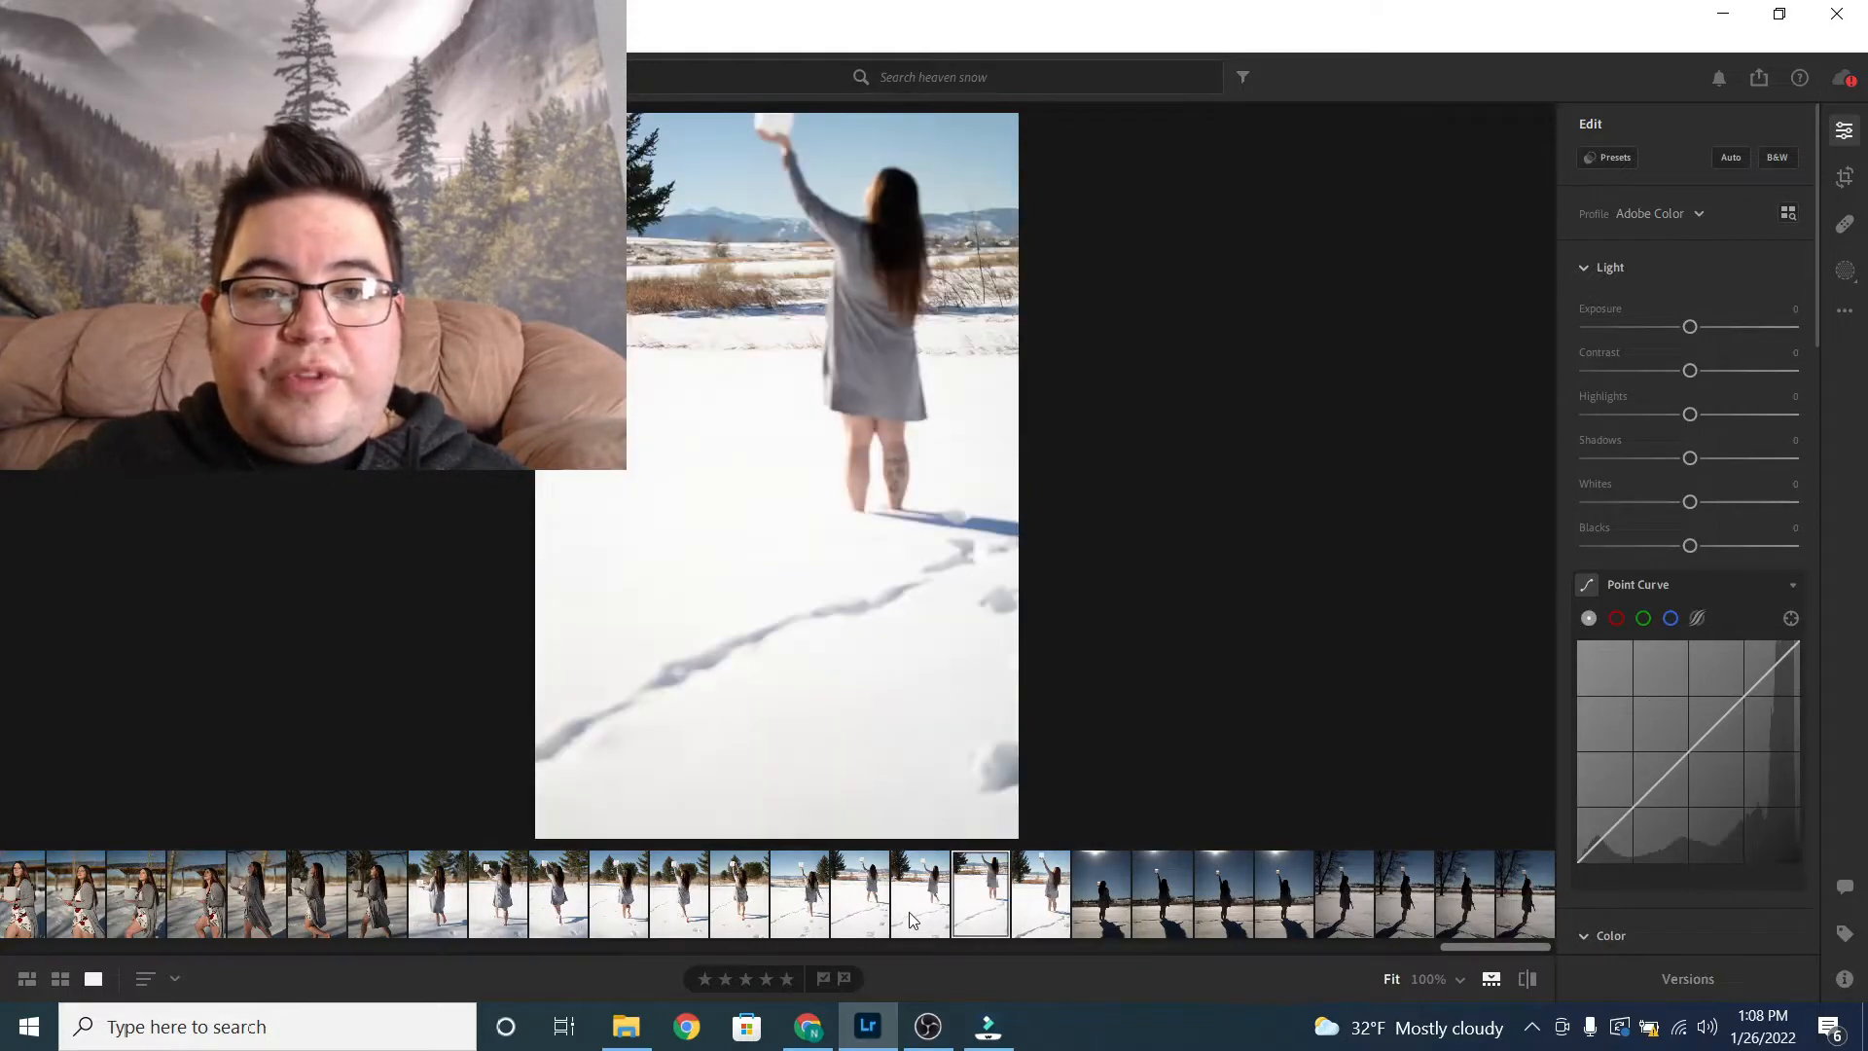
click(871, 919)
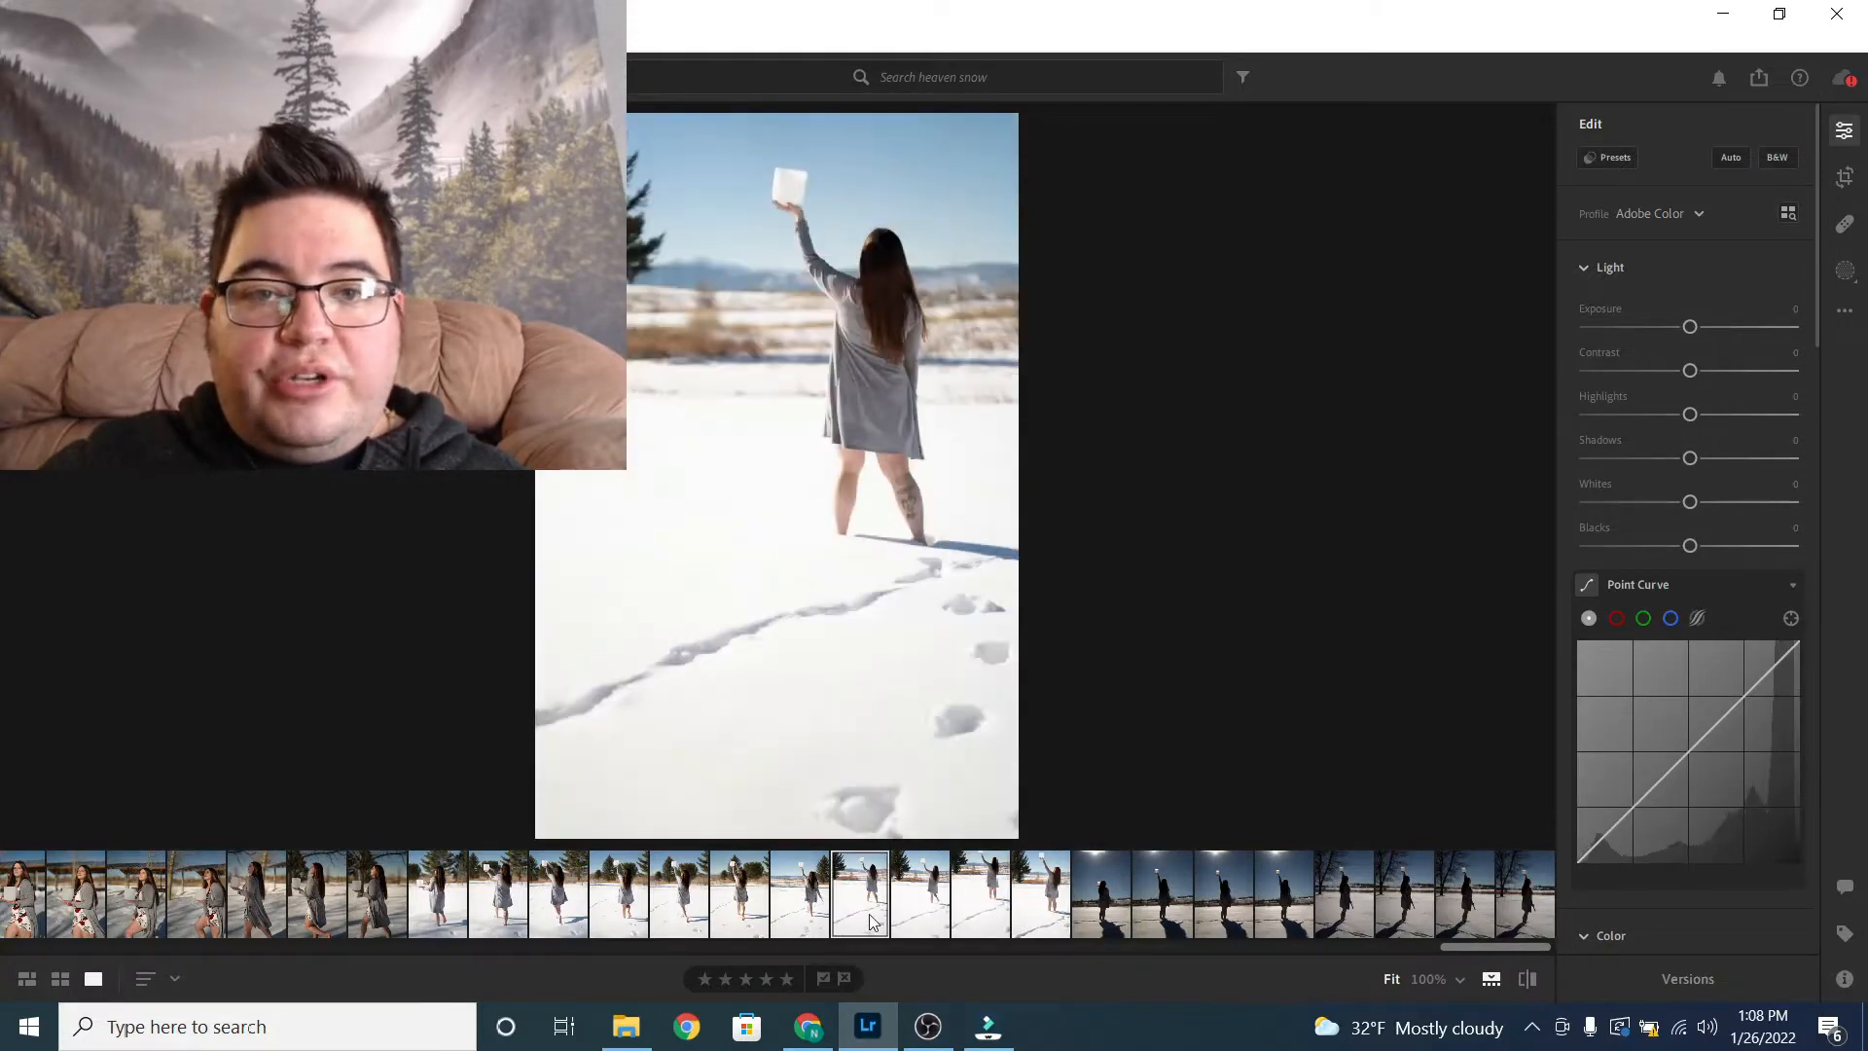
click(1099, 918)
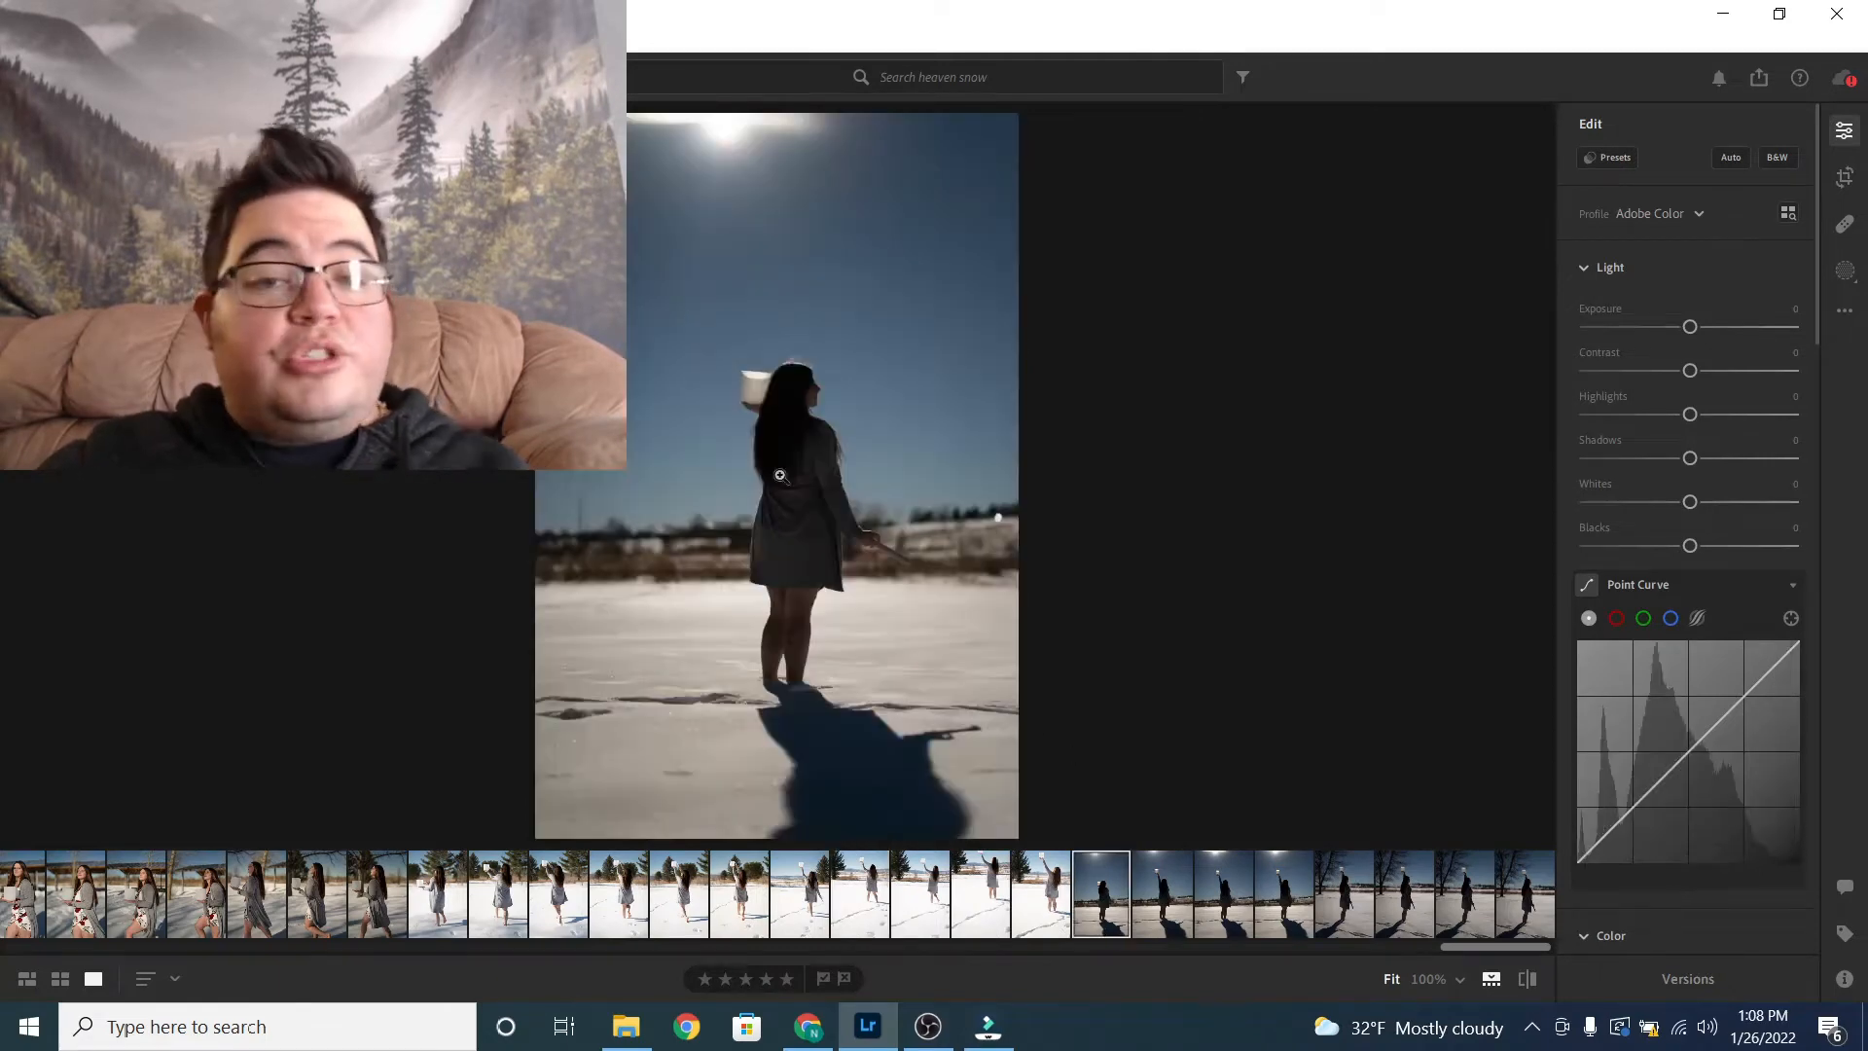
Step: Apply the Color Fidelity Portrait V3 profile and set Contrast to -58, Highlights to +33 and Shadows to +24
click(1695, 214)
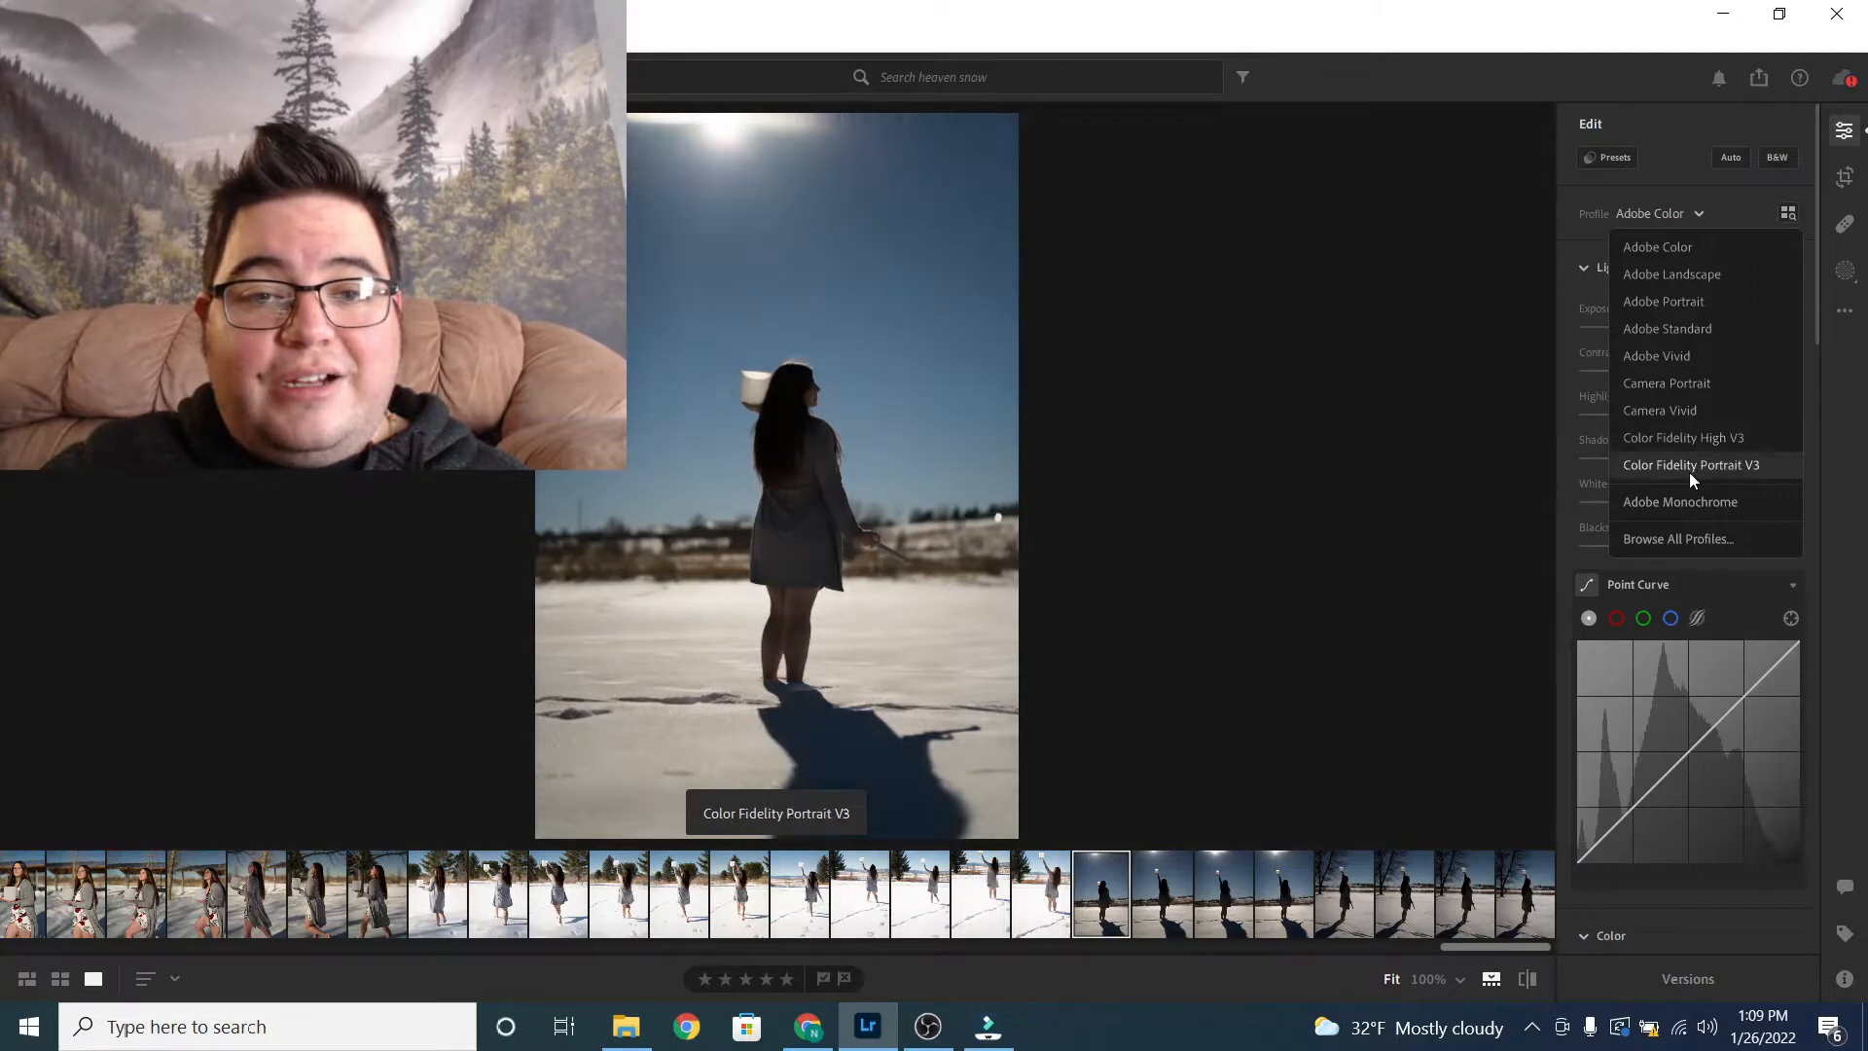
click(1690, 467)
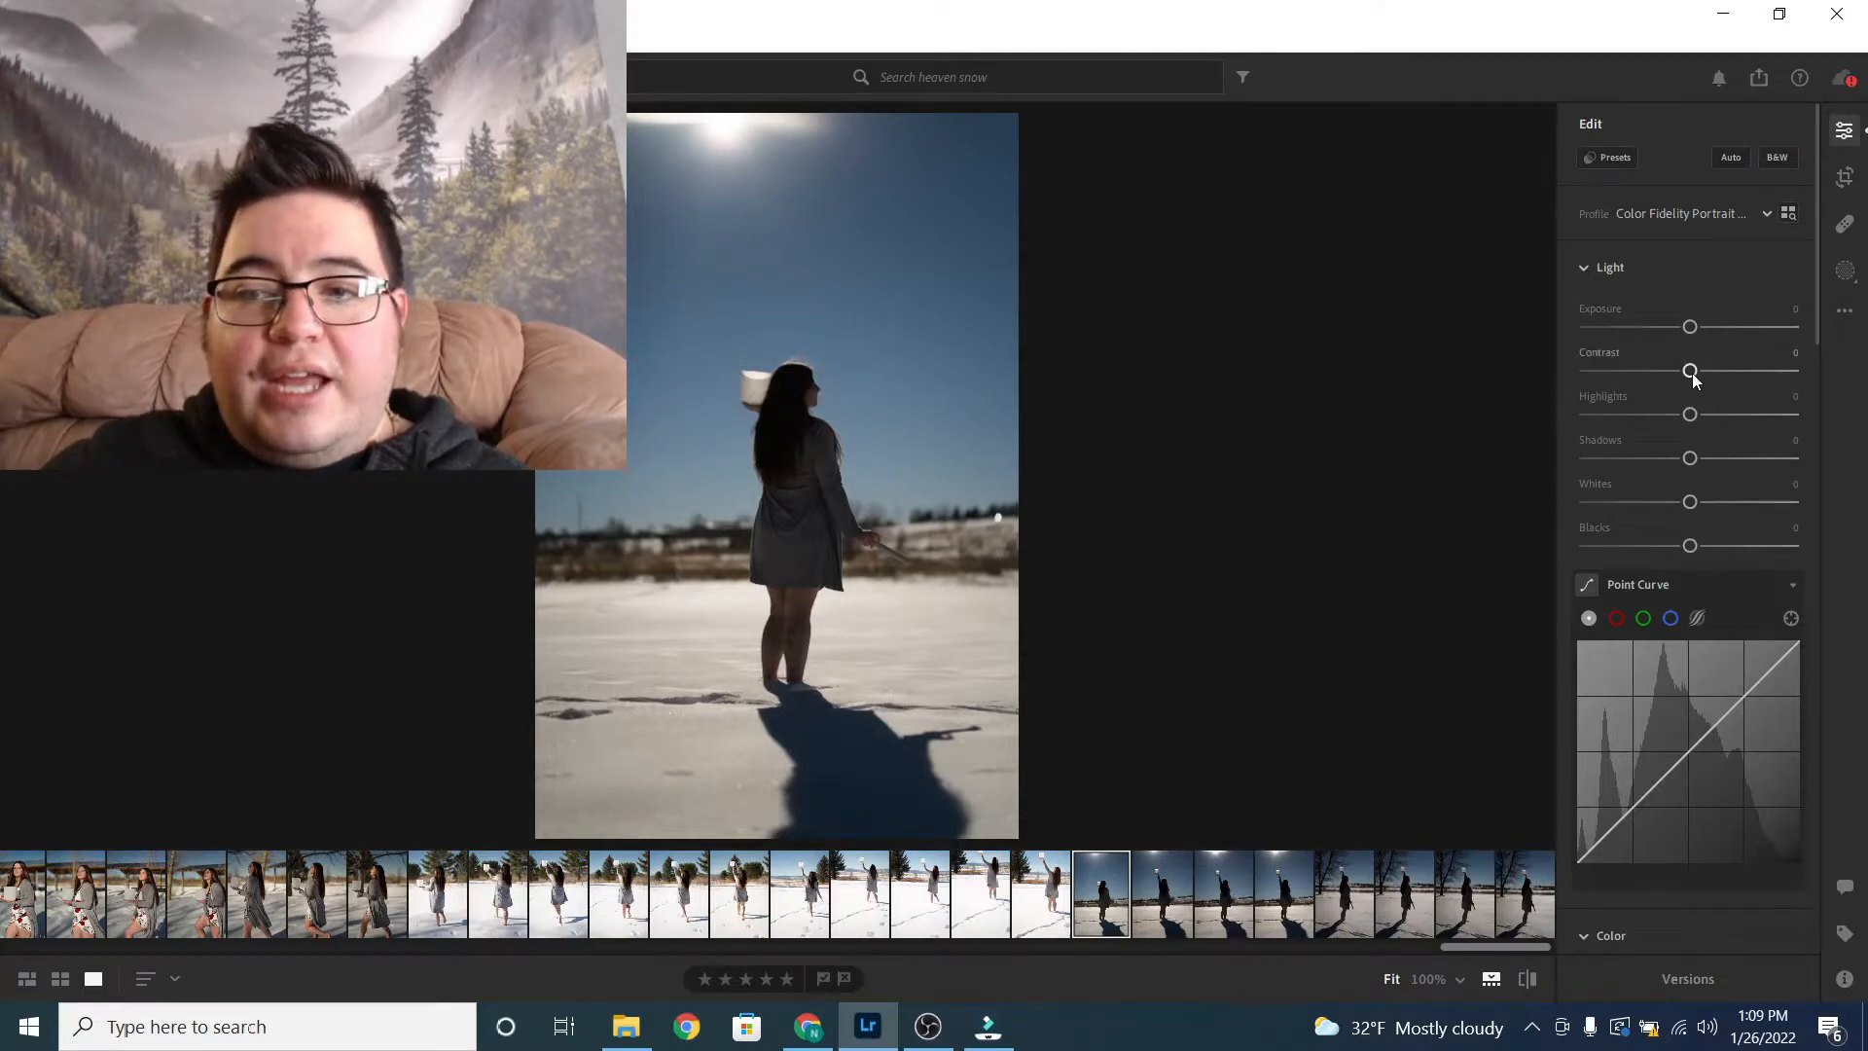
drag(1691, 371, 1633, 374)
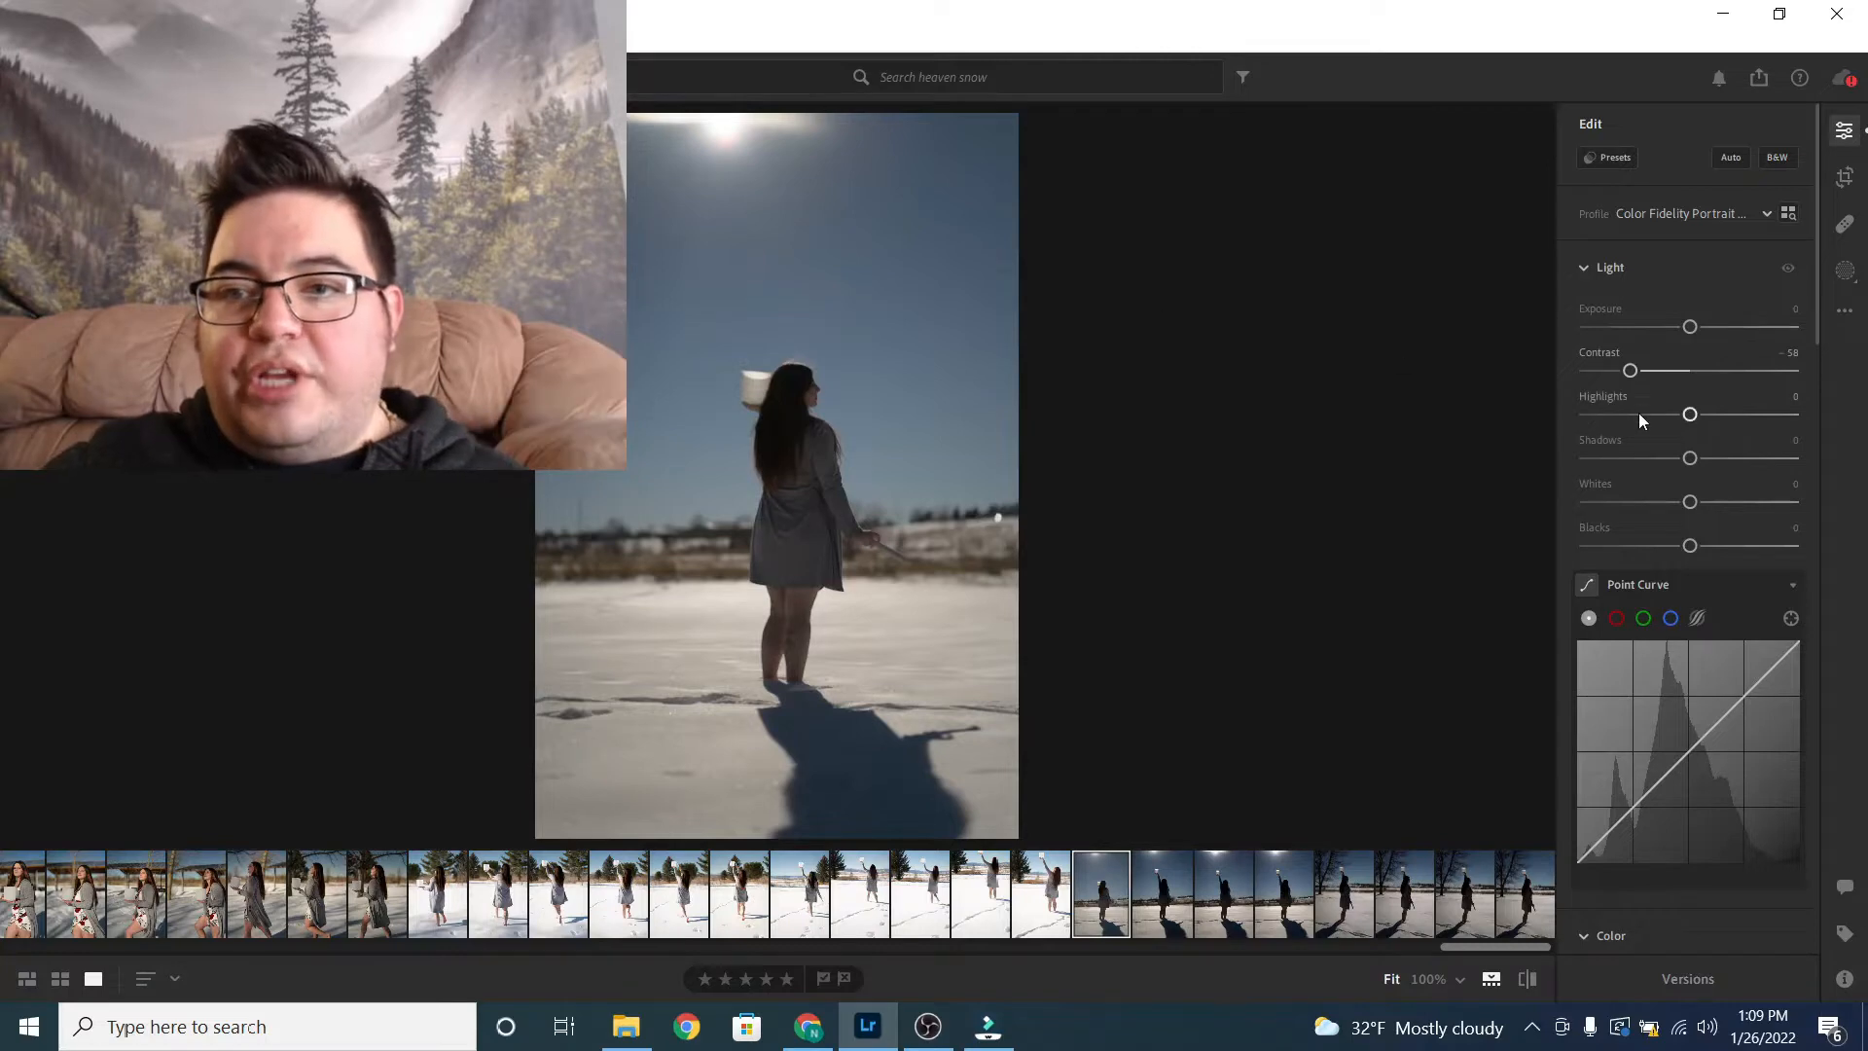
drag(1689, 416, 1708, 460)
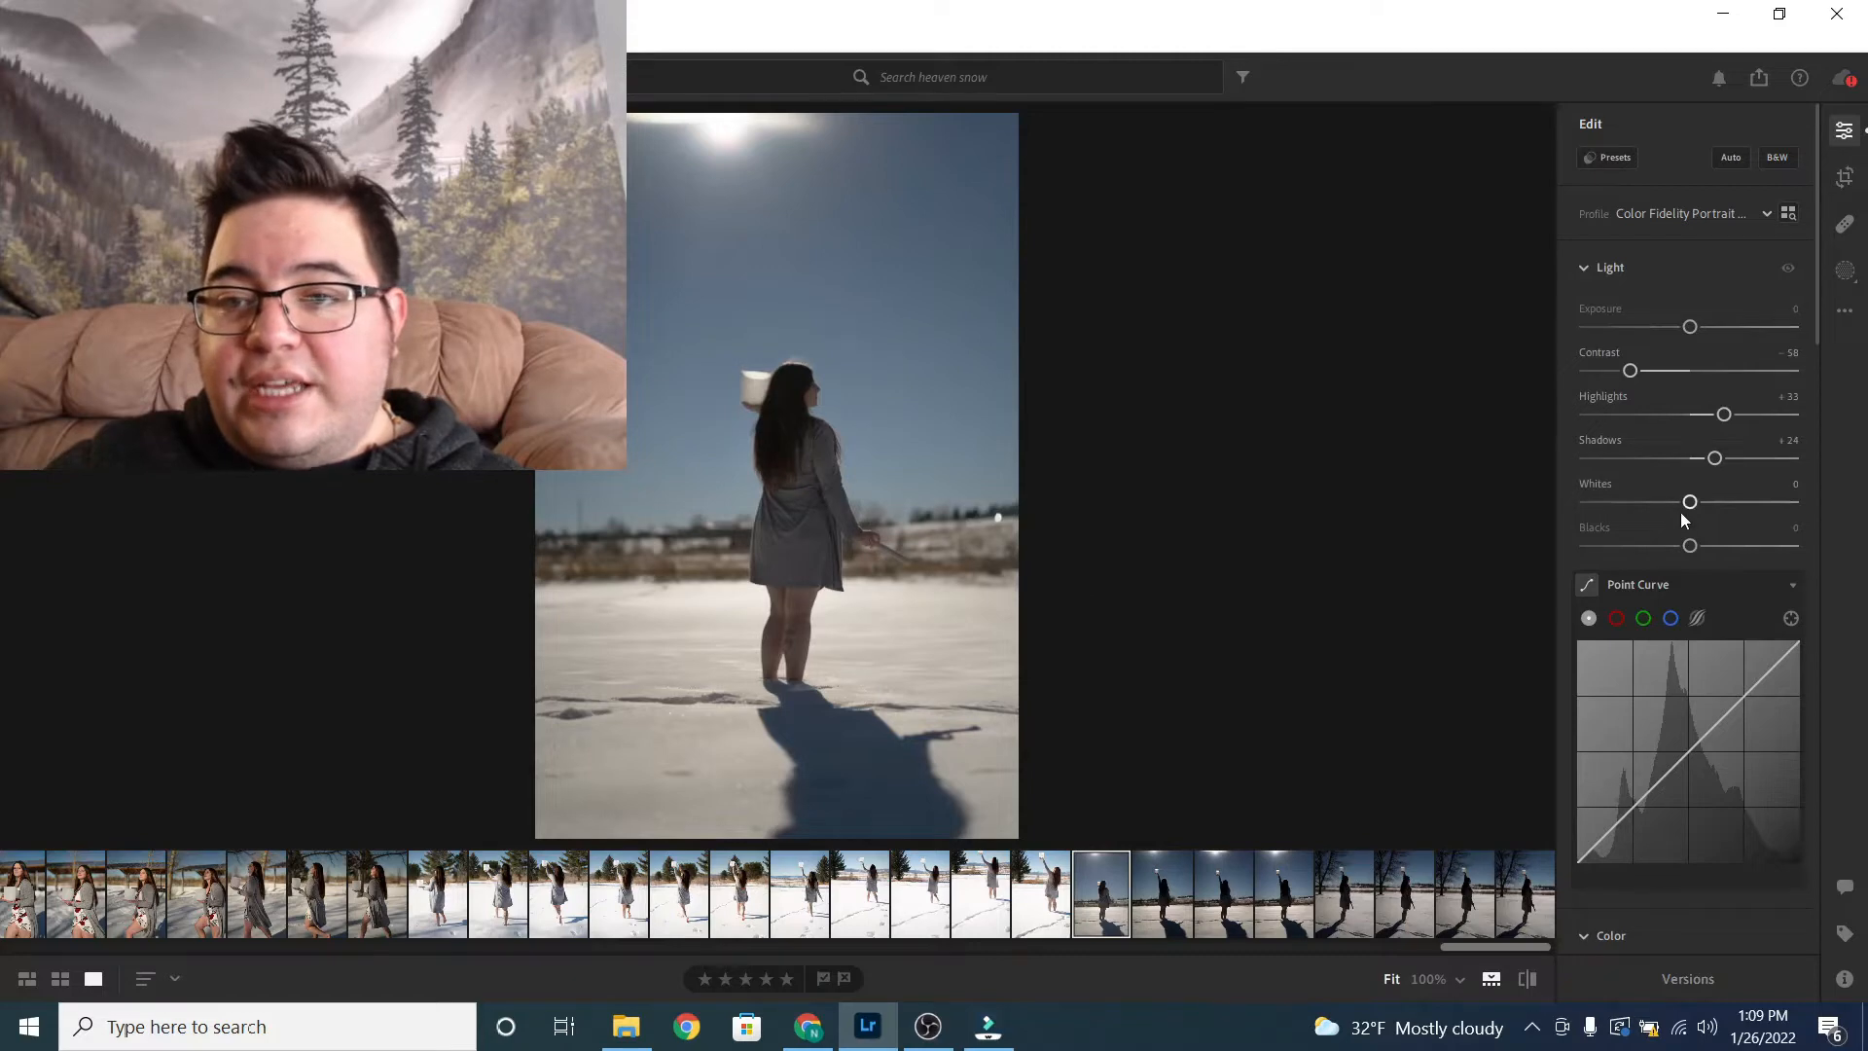
Step: Try the Auto white balance, return to As Shot, and cool the color temperature to 4854
scroll(1695, 545, down, 6)
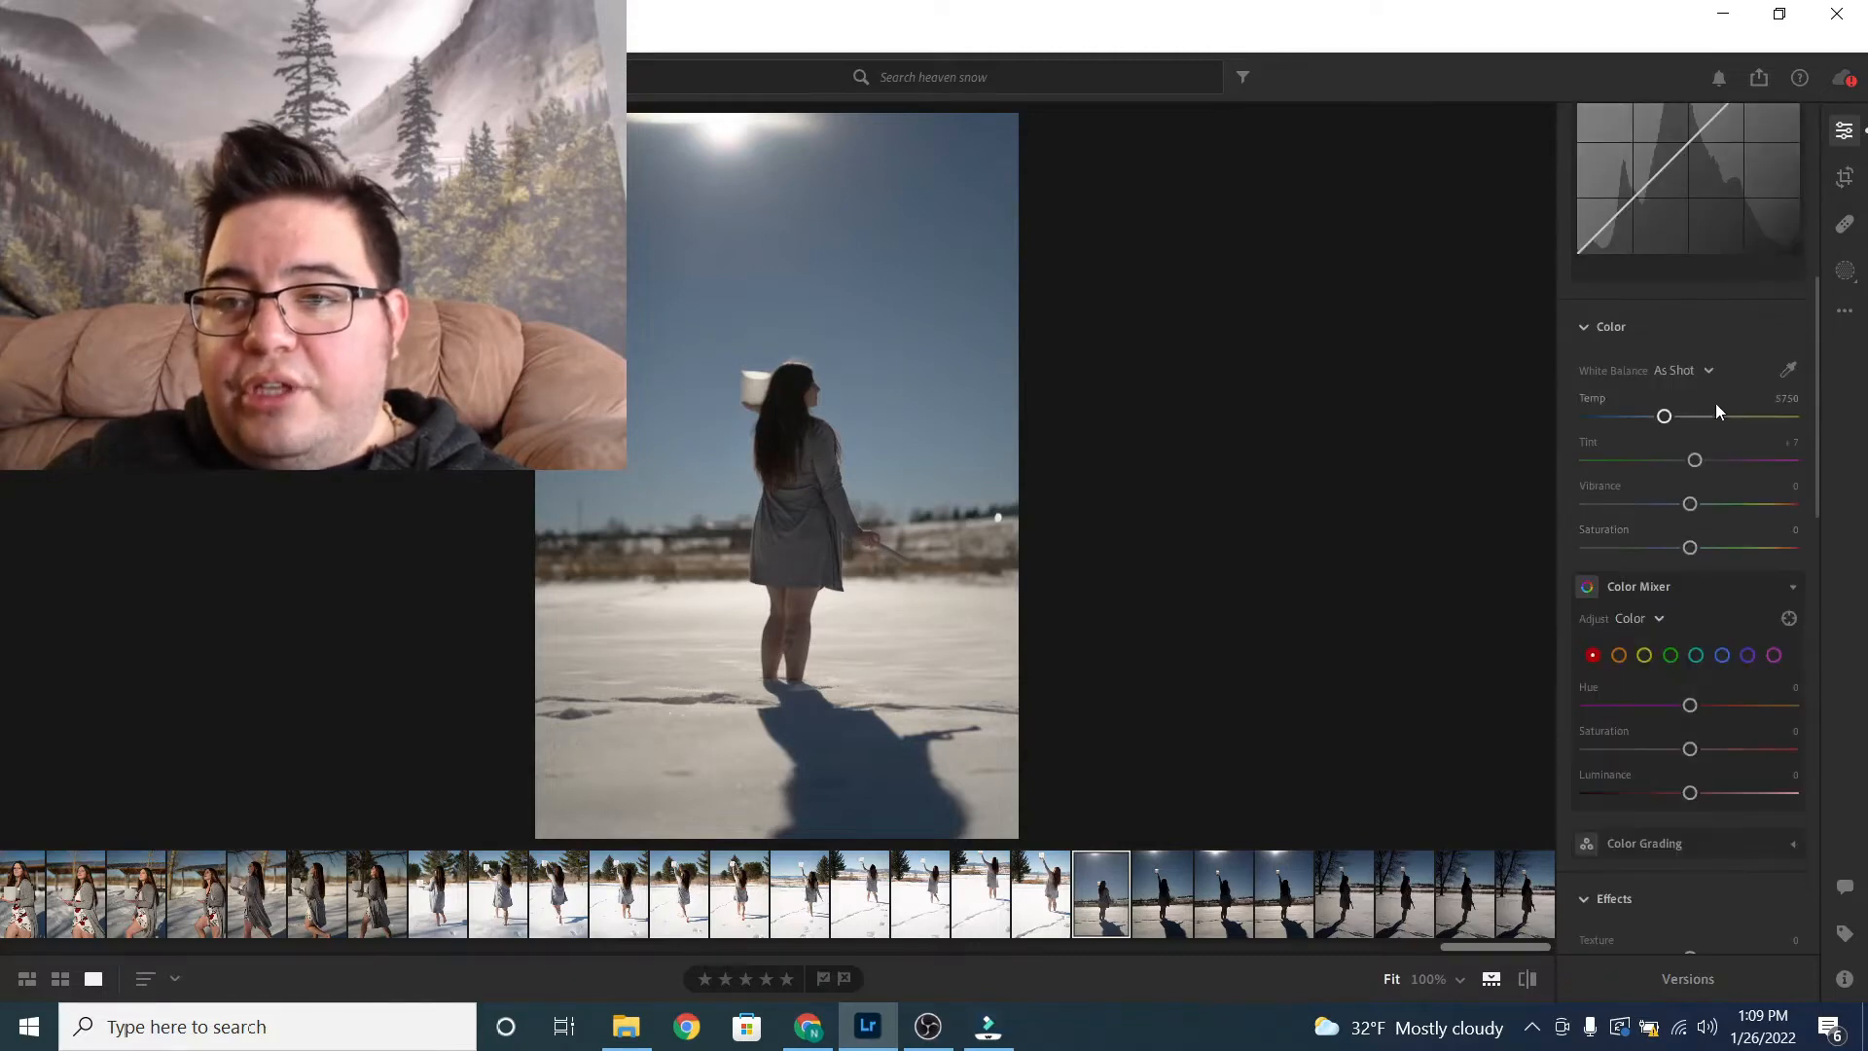
click(1709, 371)
click(1696, 431)
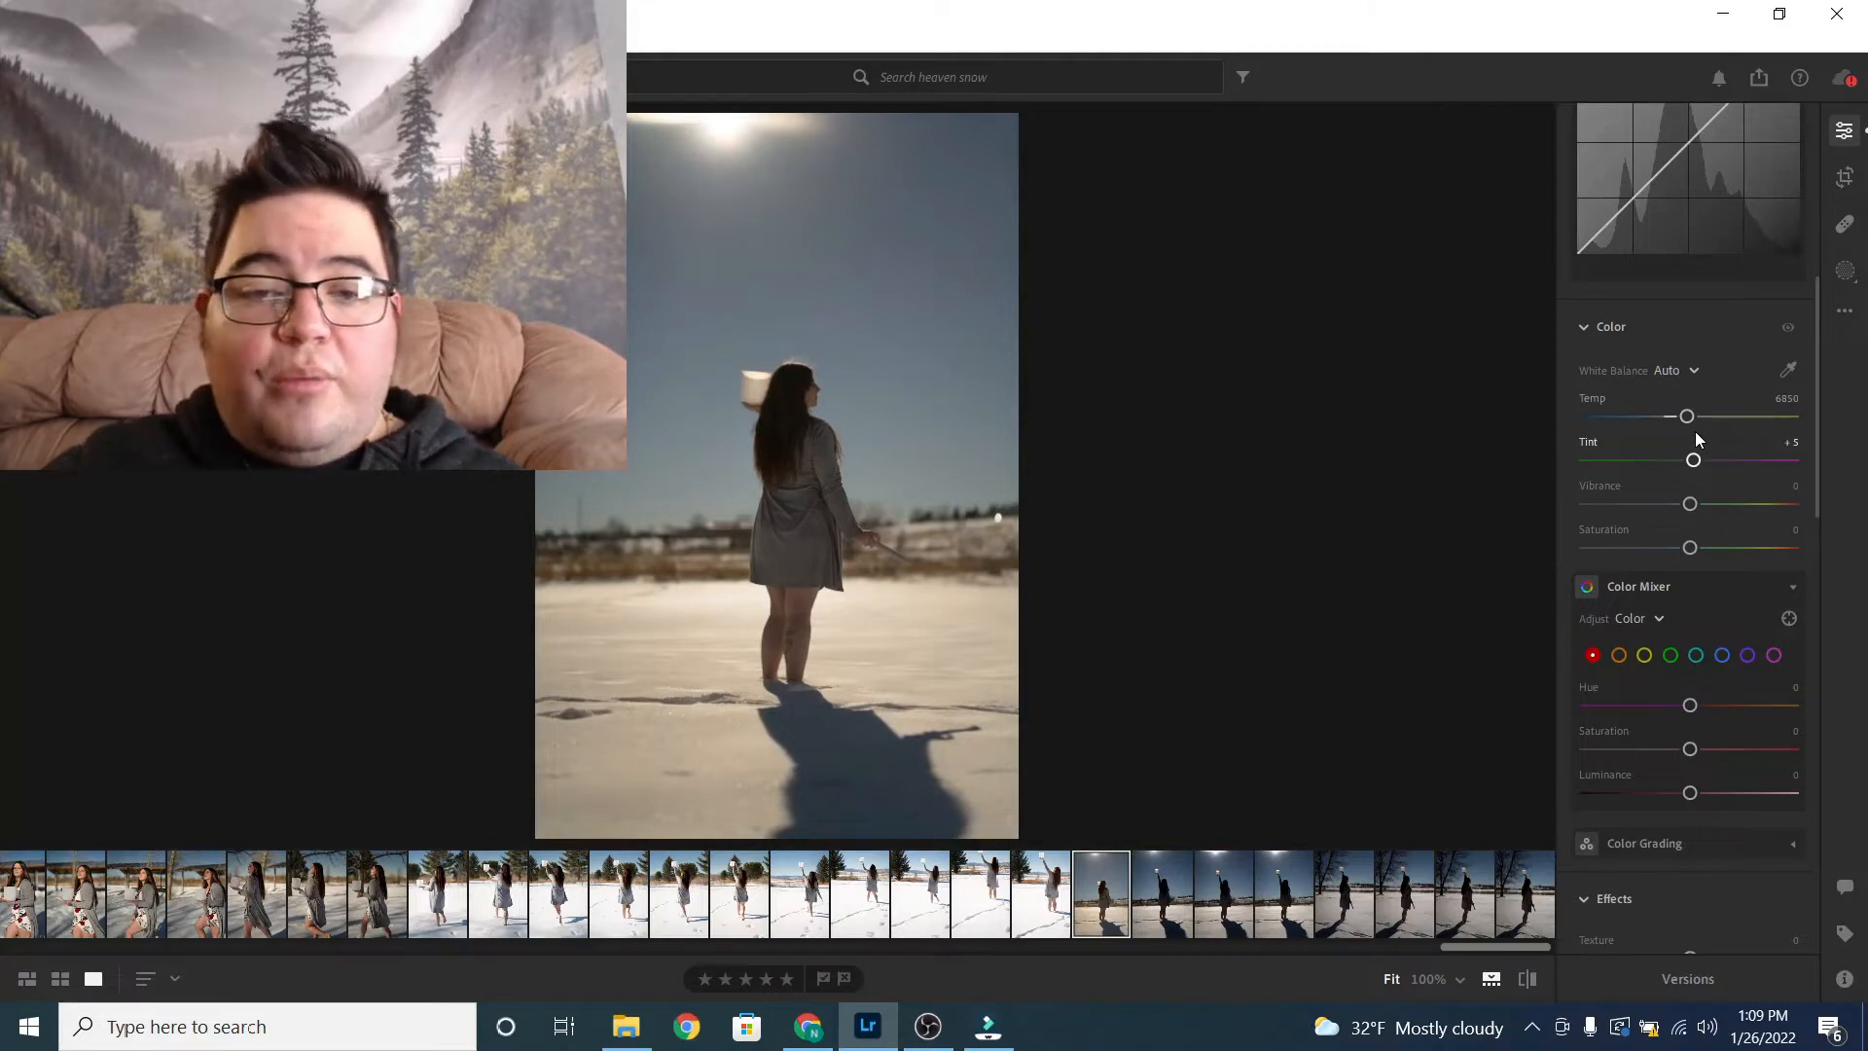
click(1691, 372)
click(1688, 405)
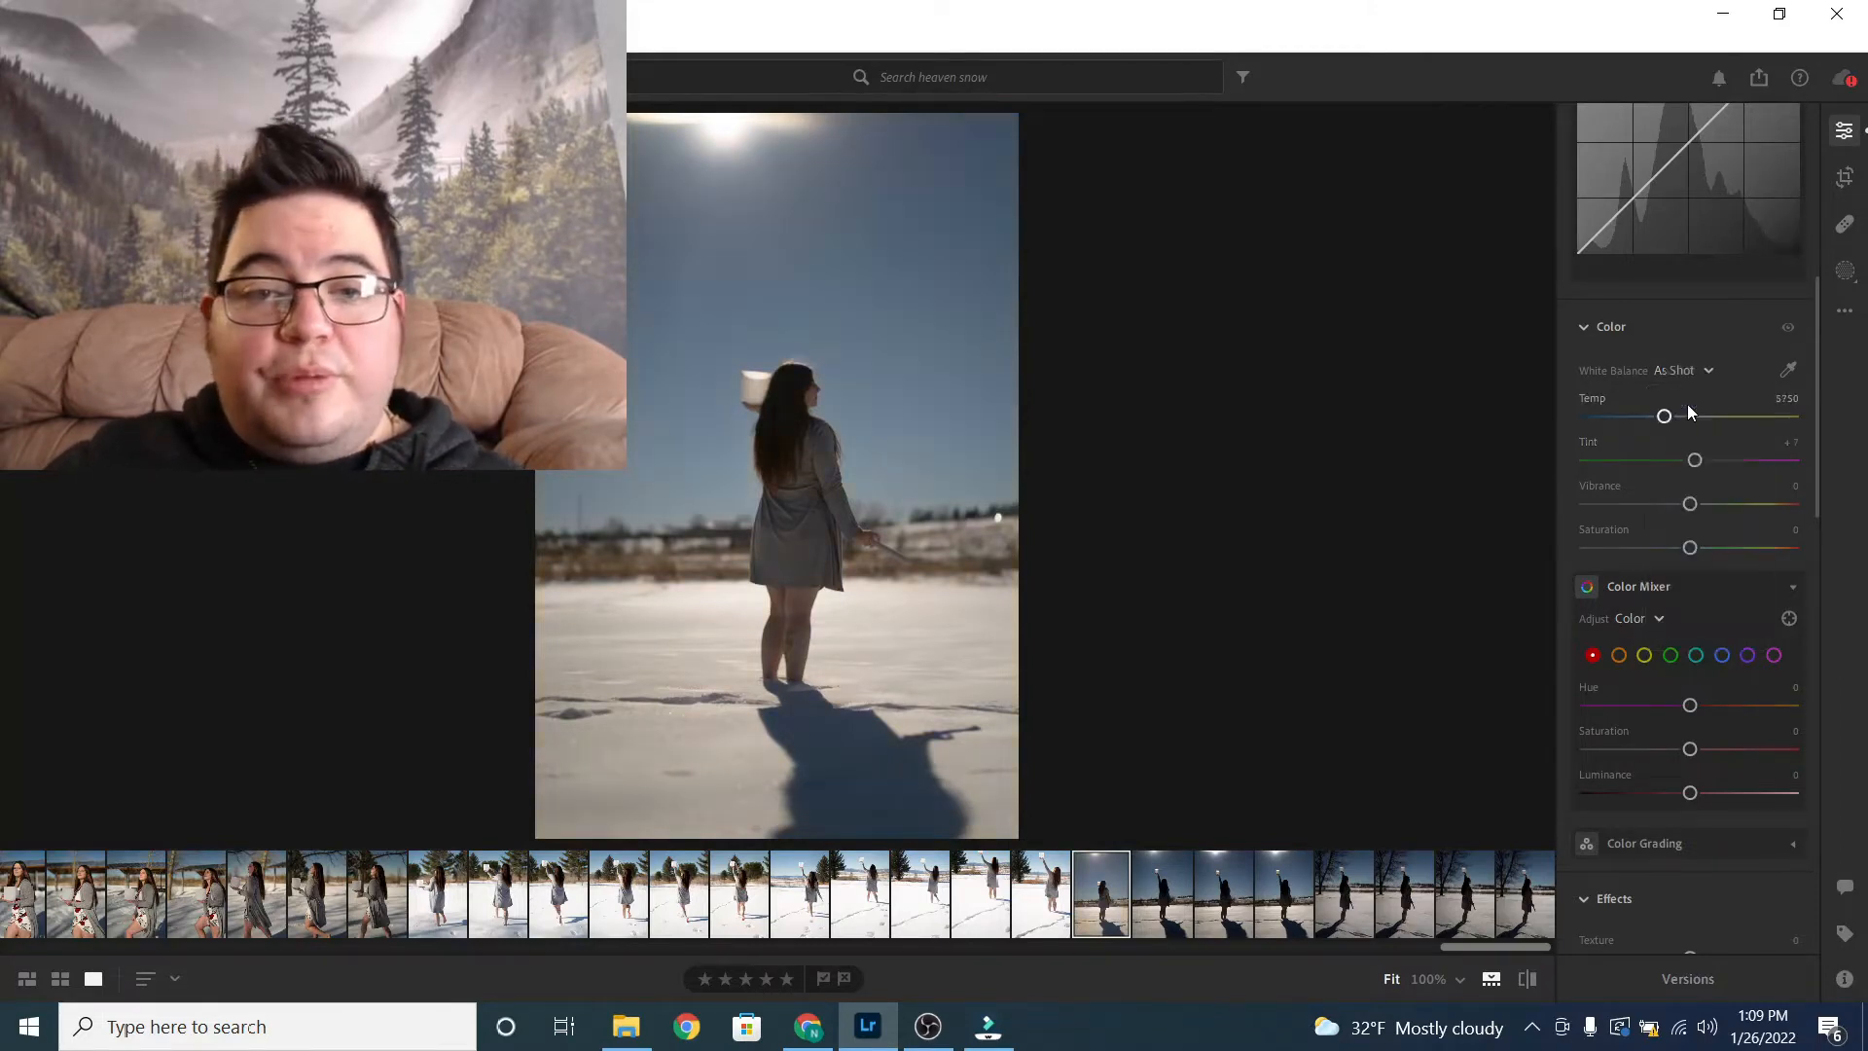
drag(1667, 420, 1650, 425)
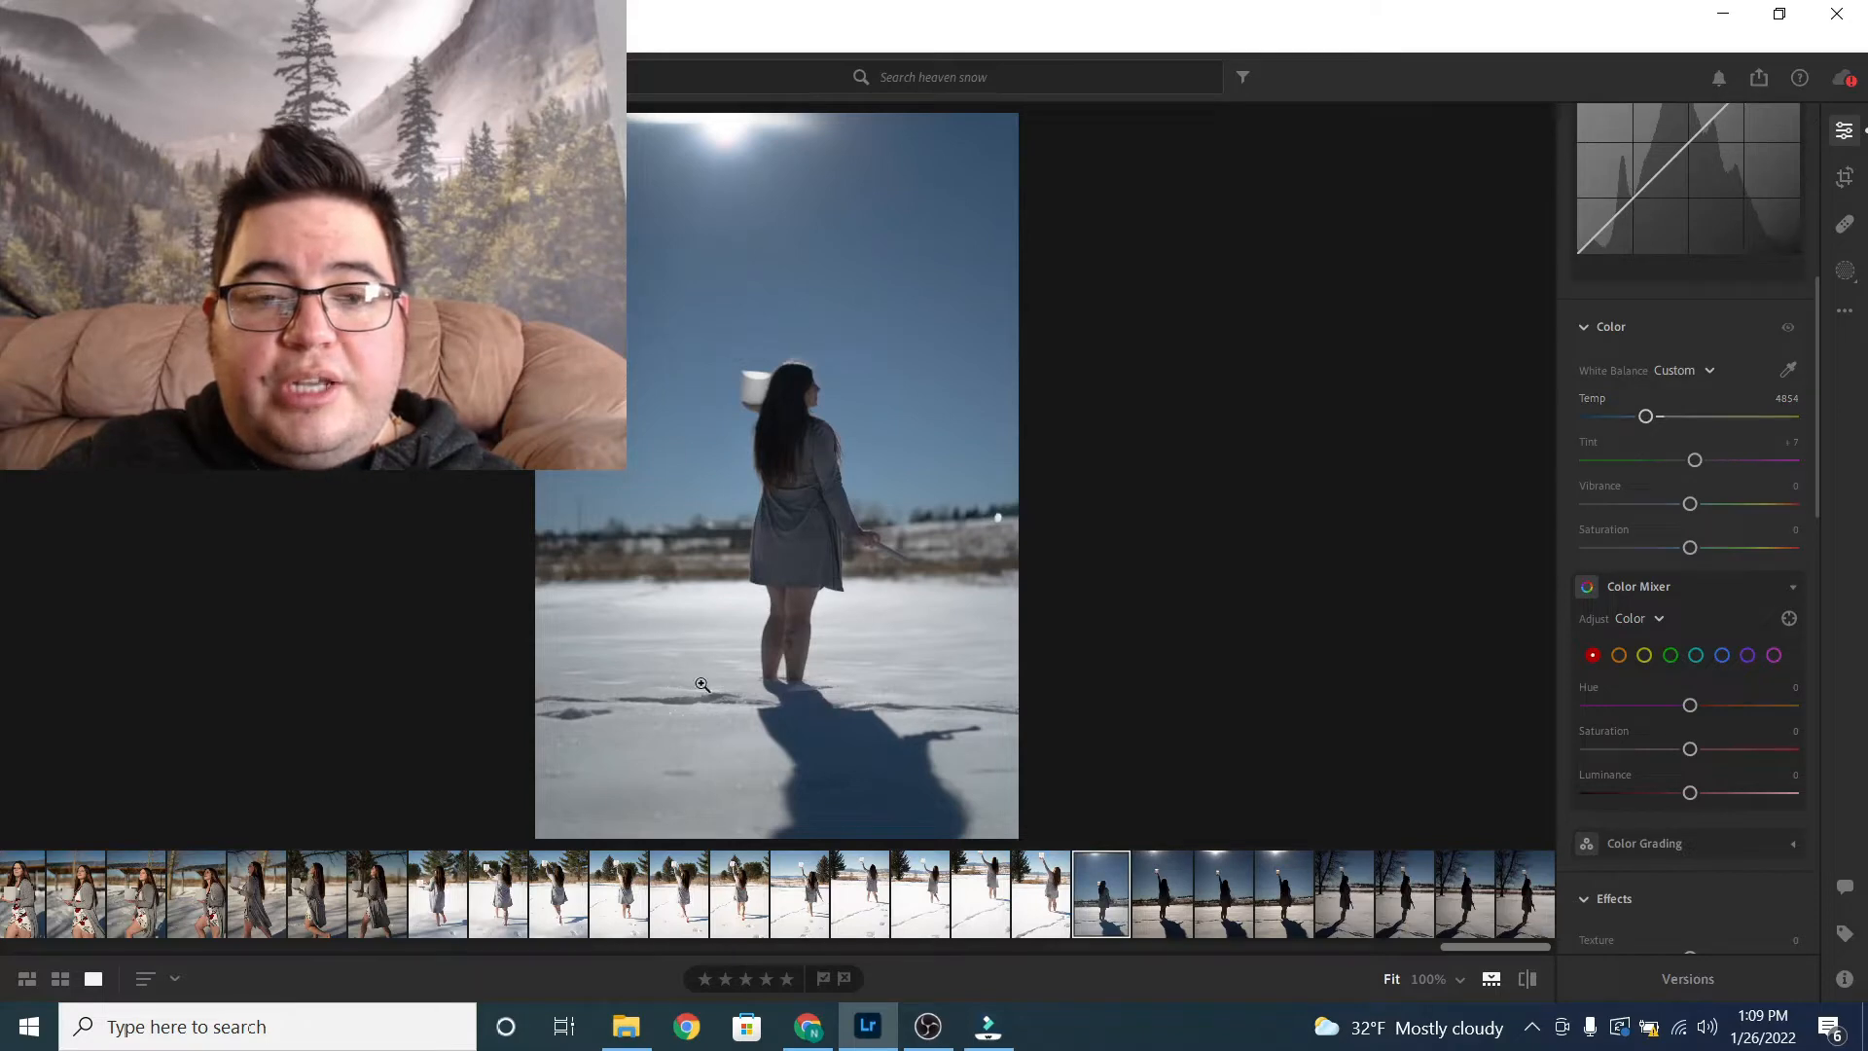
Step: In the Color Mixer, set the saturation of red to +10, orange to +8 and blue to +13
scroll(1726, 658, down, 2)
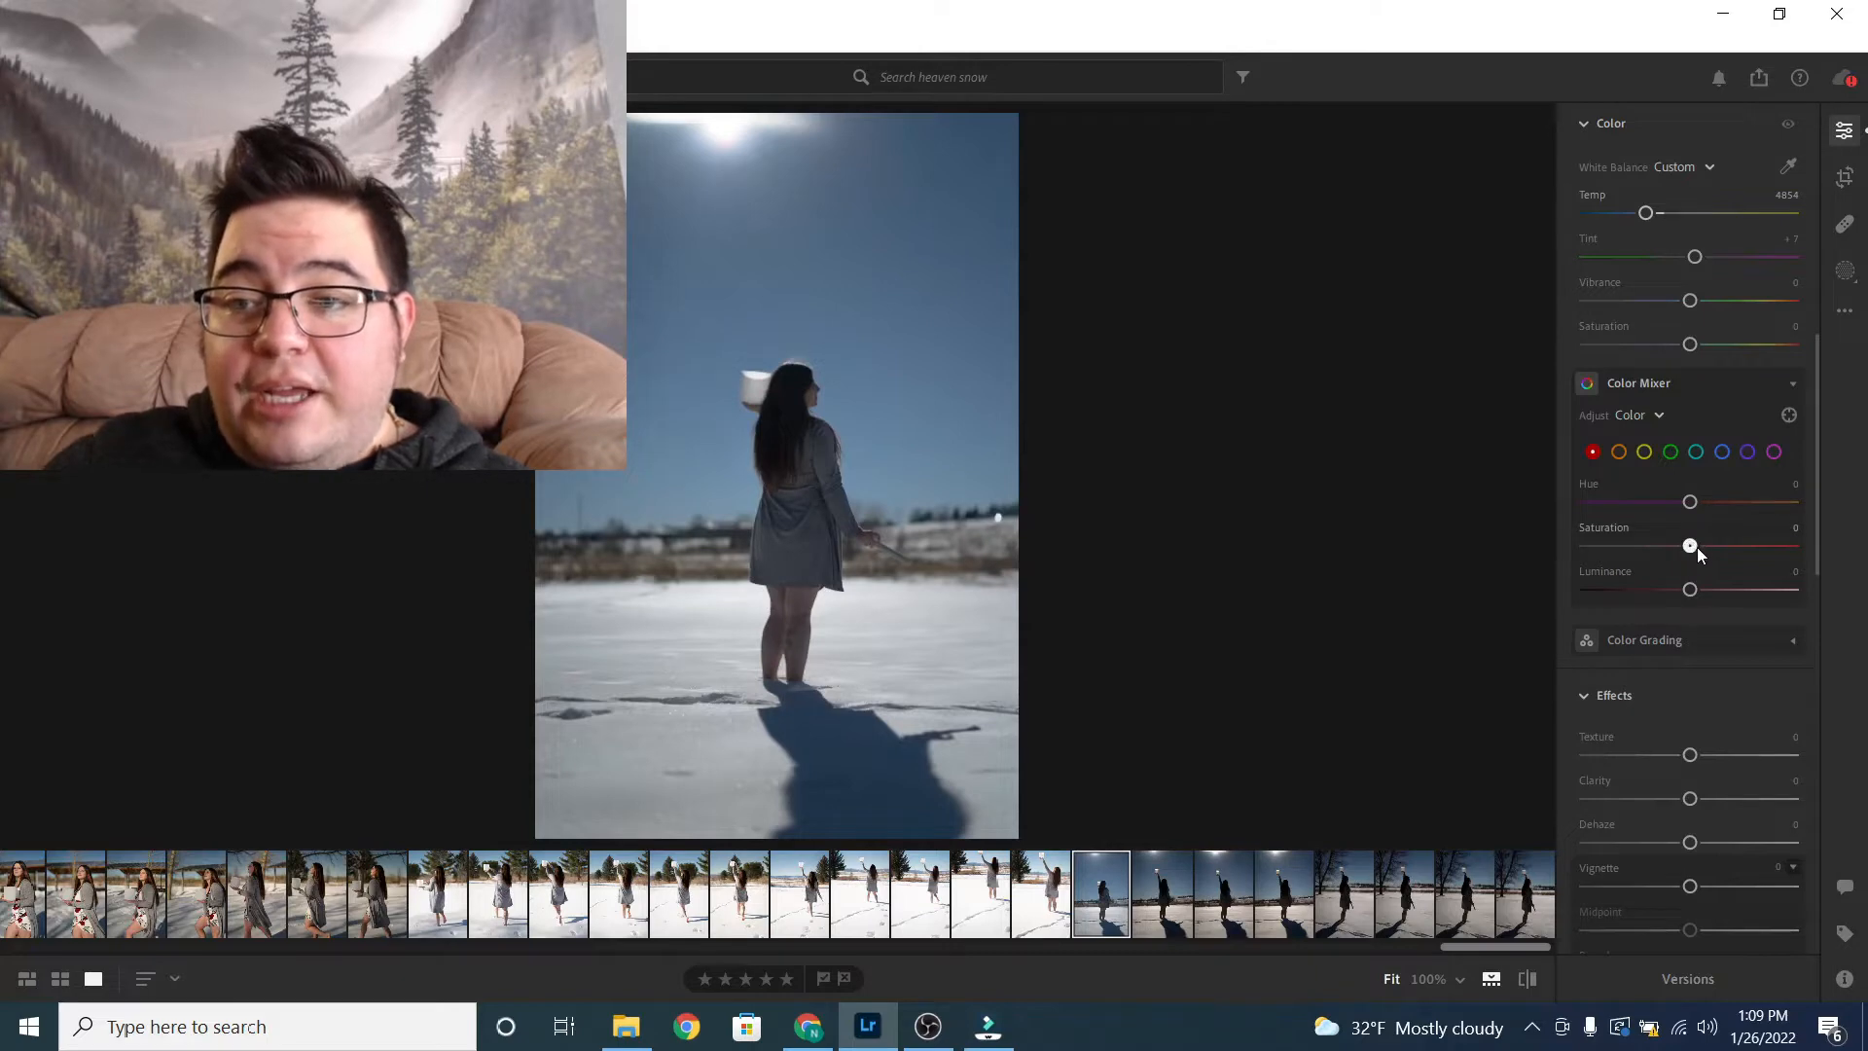
drag(1697, 547, 1702, 547)
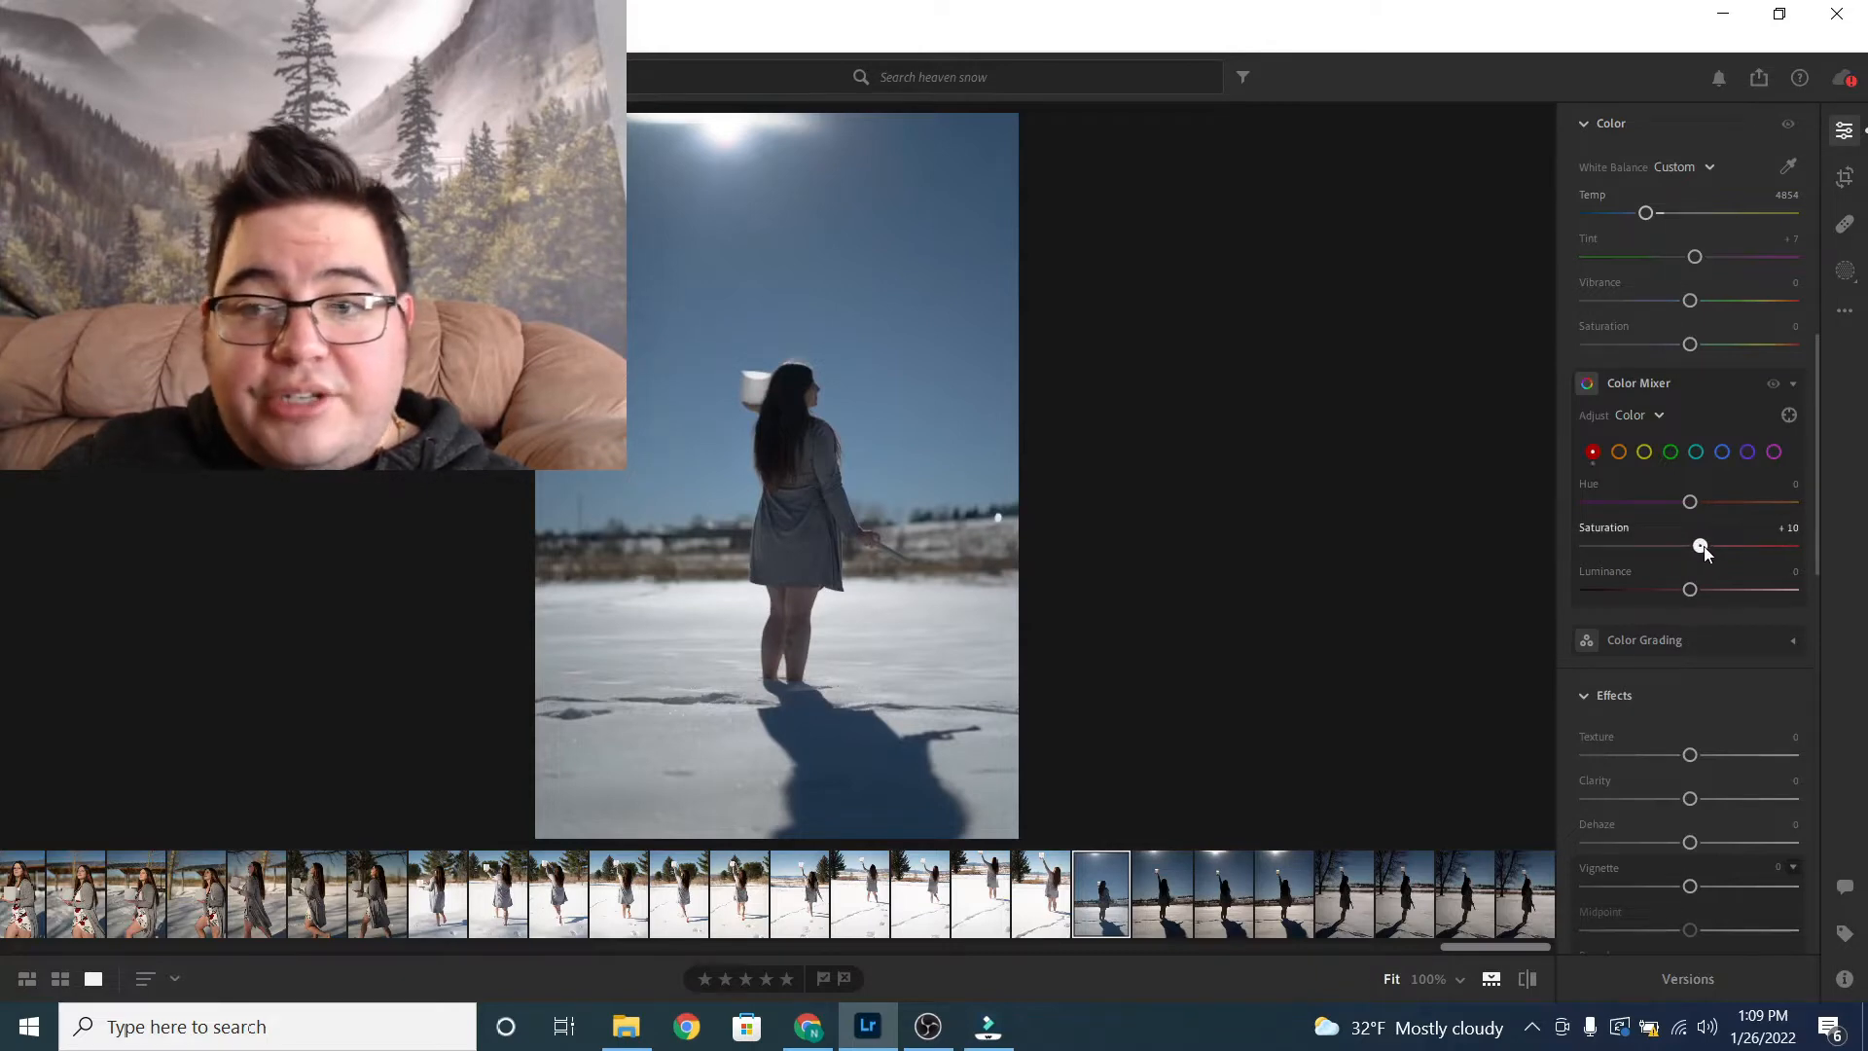
click(1620, 450)
drag(1696, 547, 1698, 547)
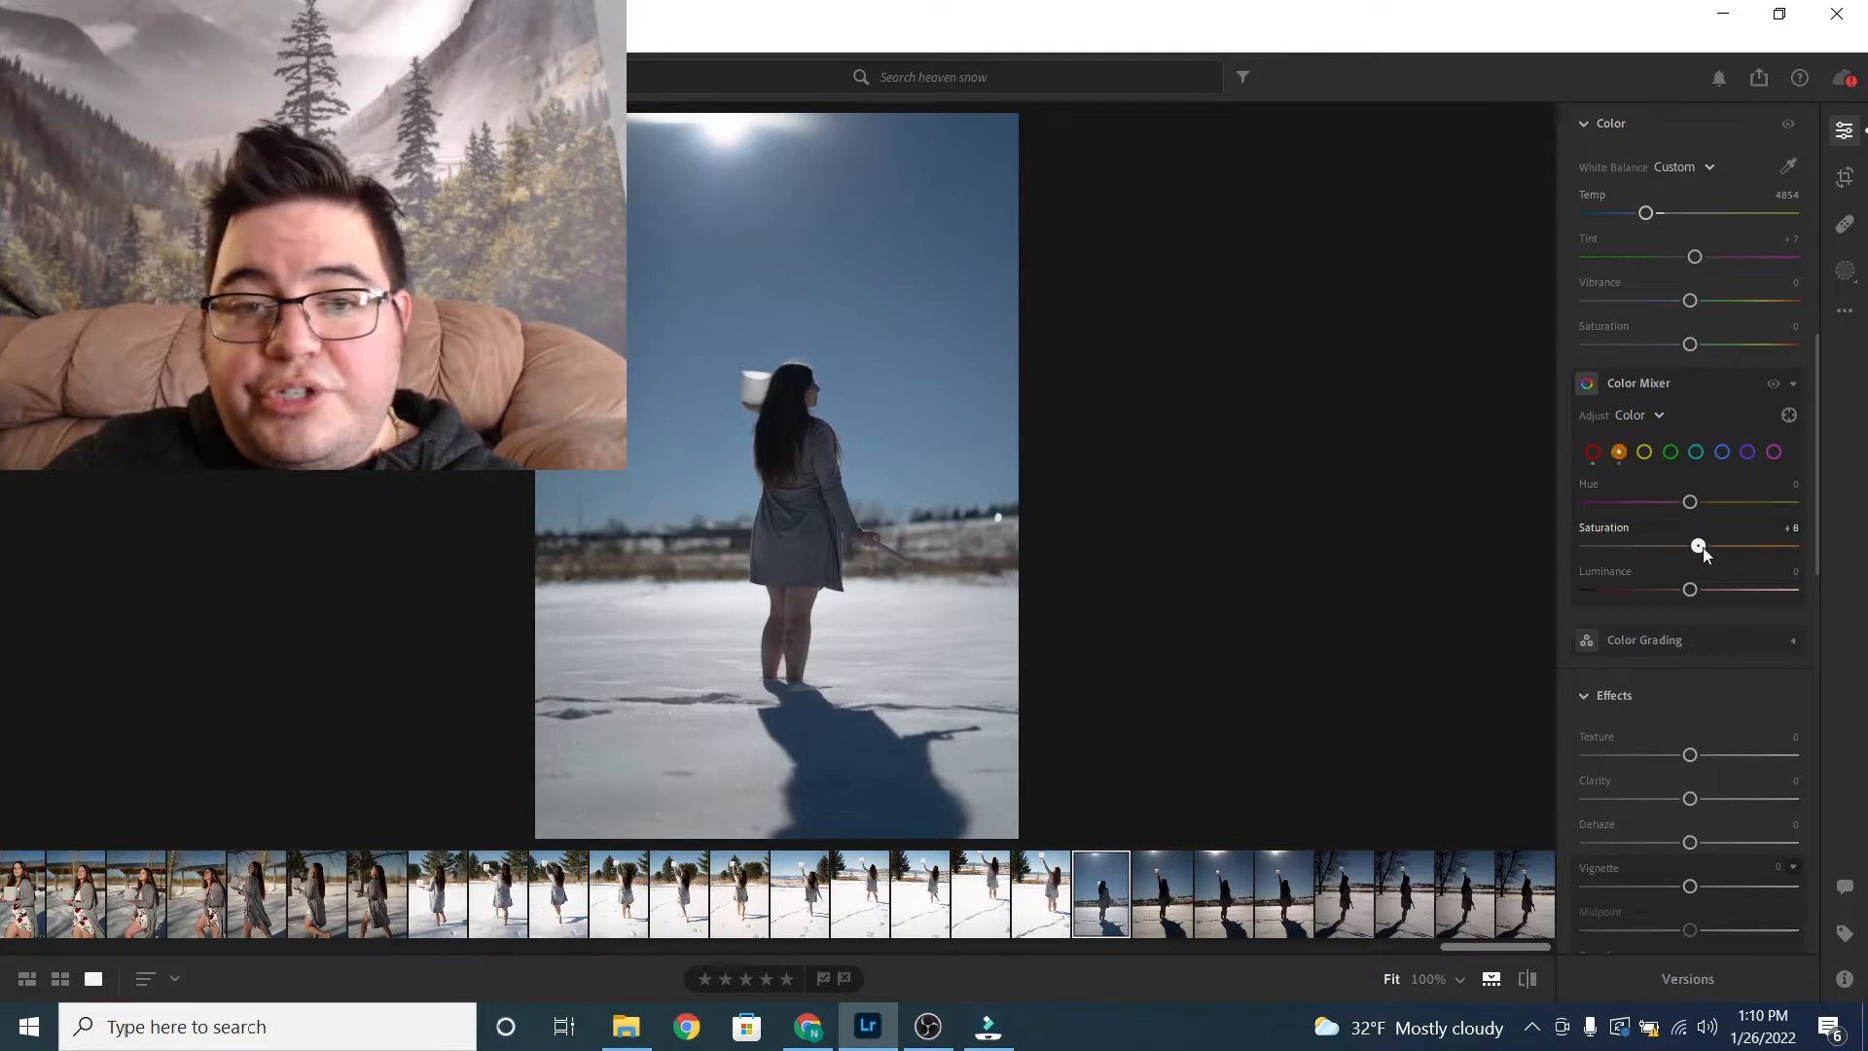
click(1722, 452)
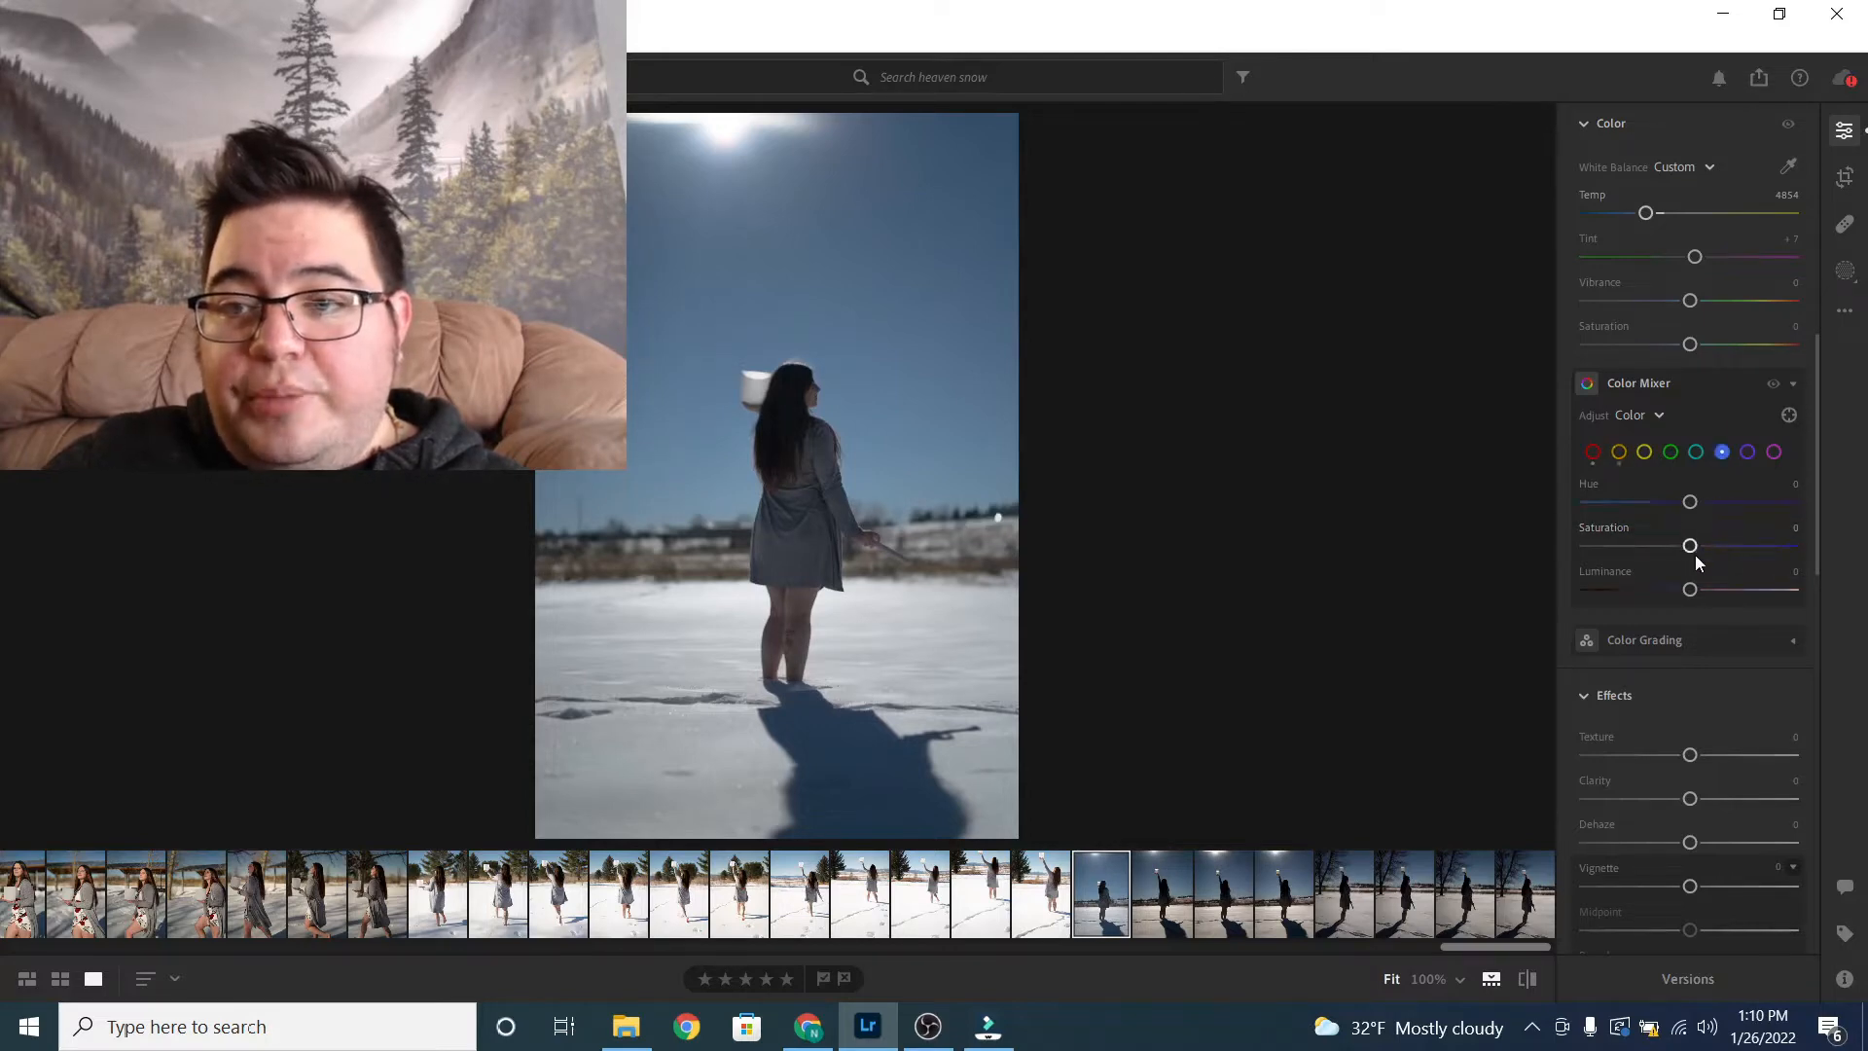
drag(1694, 547, 1704, 555)
Step: Set the photo's overall Saturation to +37 and Vibrance to +21, and compare it with the next unedited photo
scroll(1697, 527, up, 2)
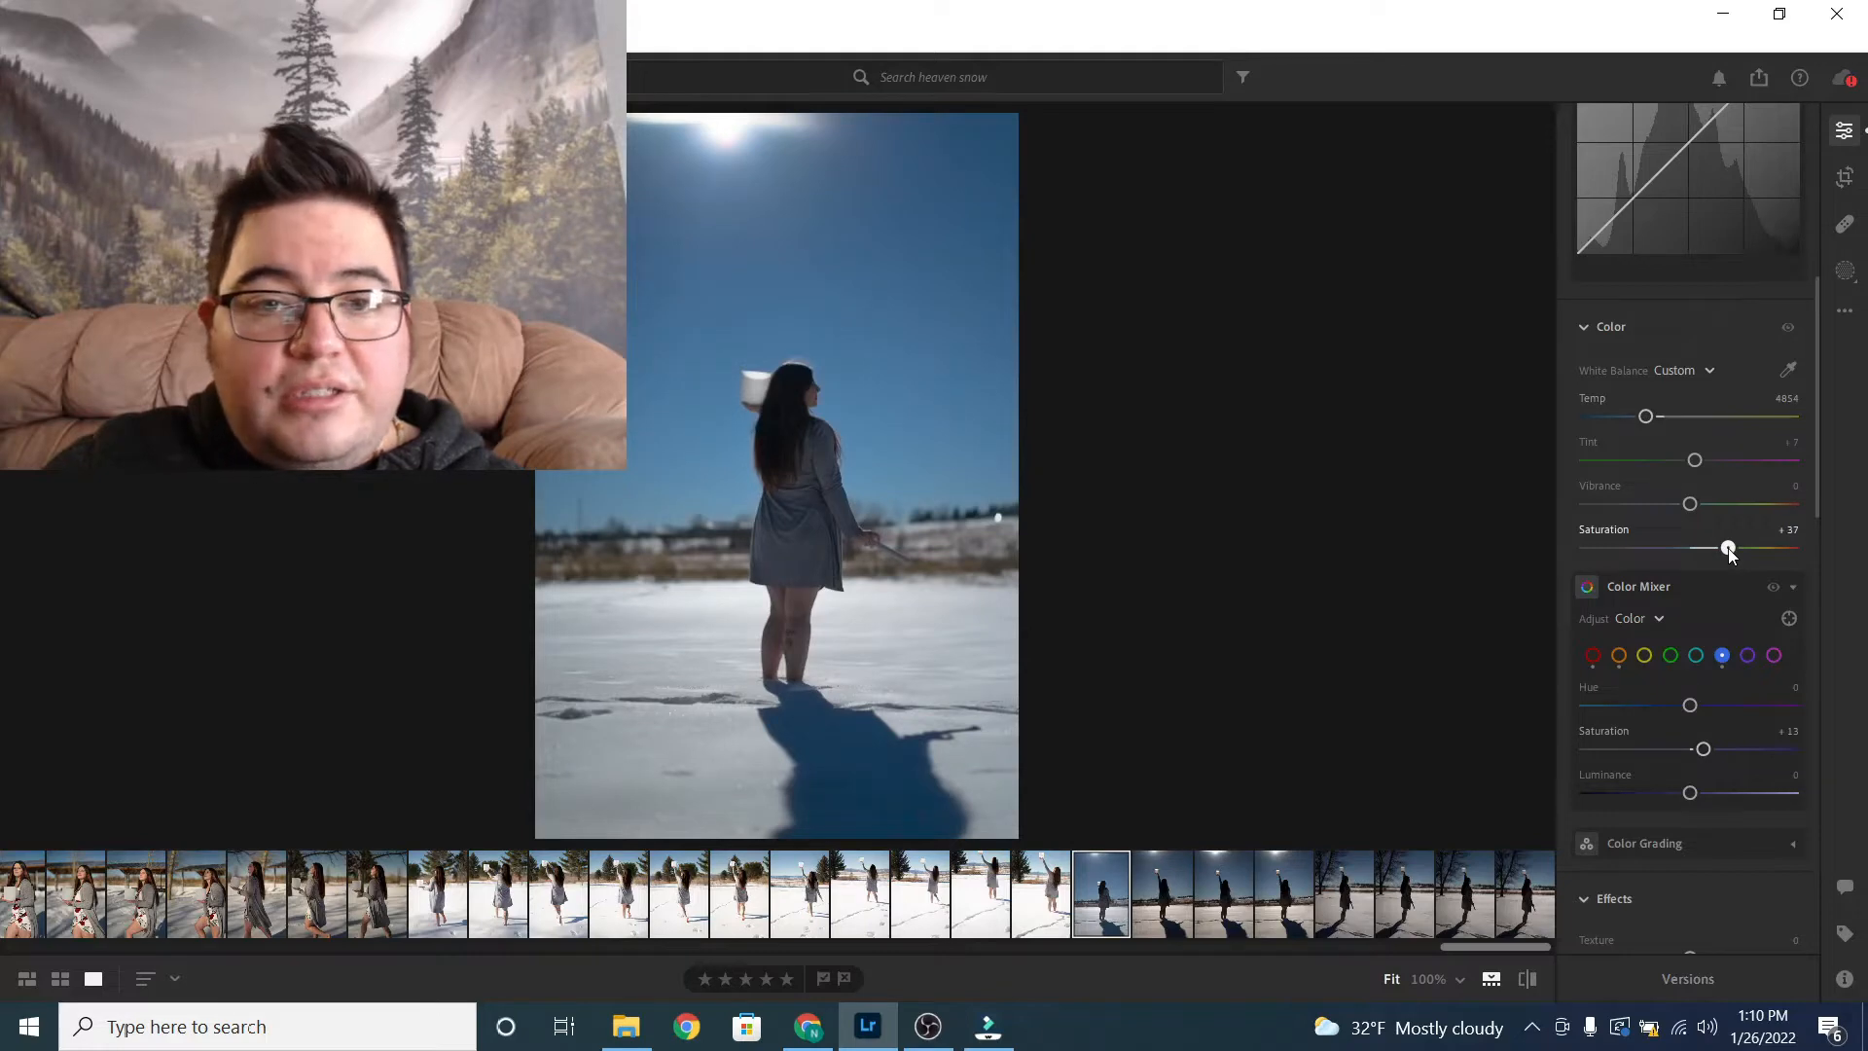
drag(1690, 504, 1696, 506)
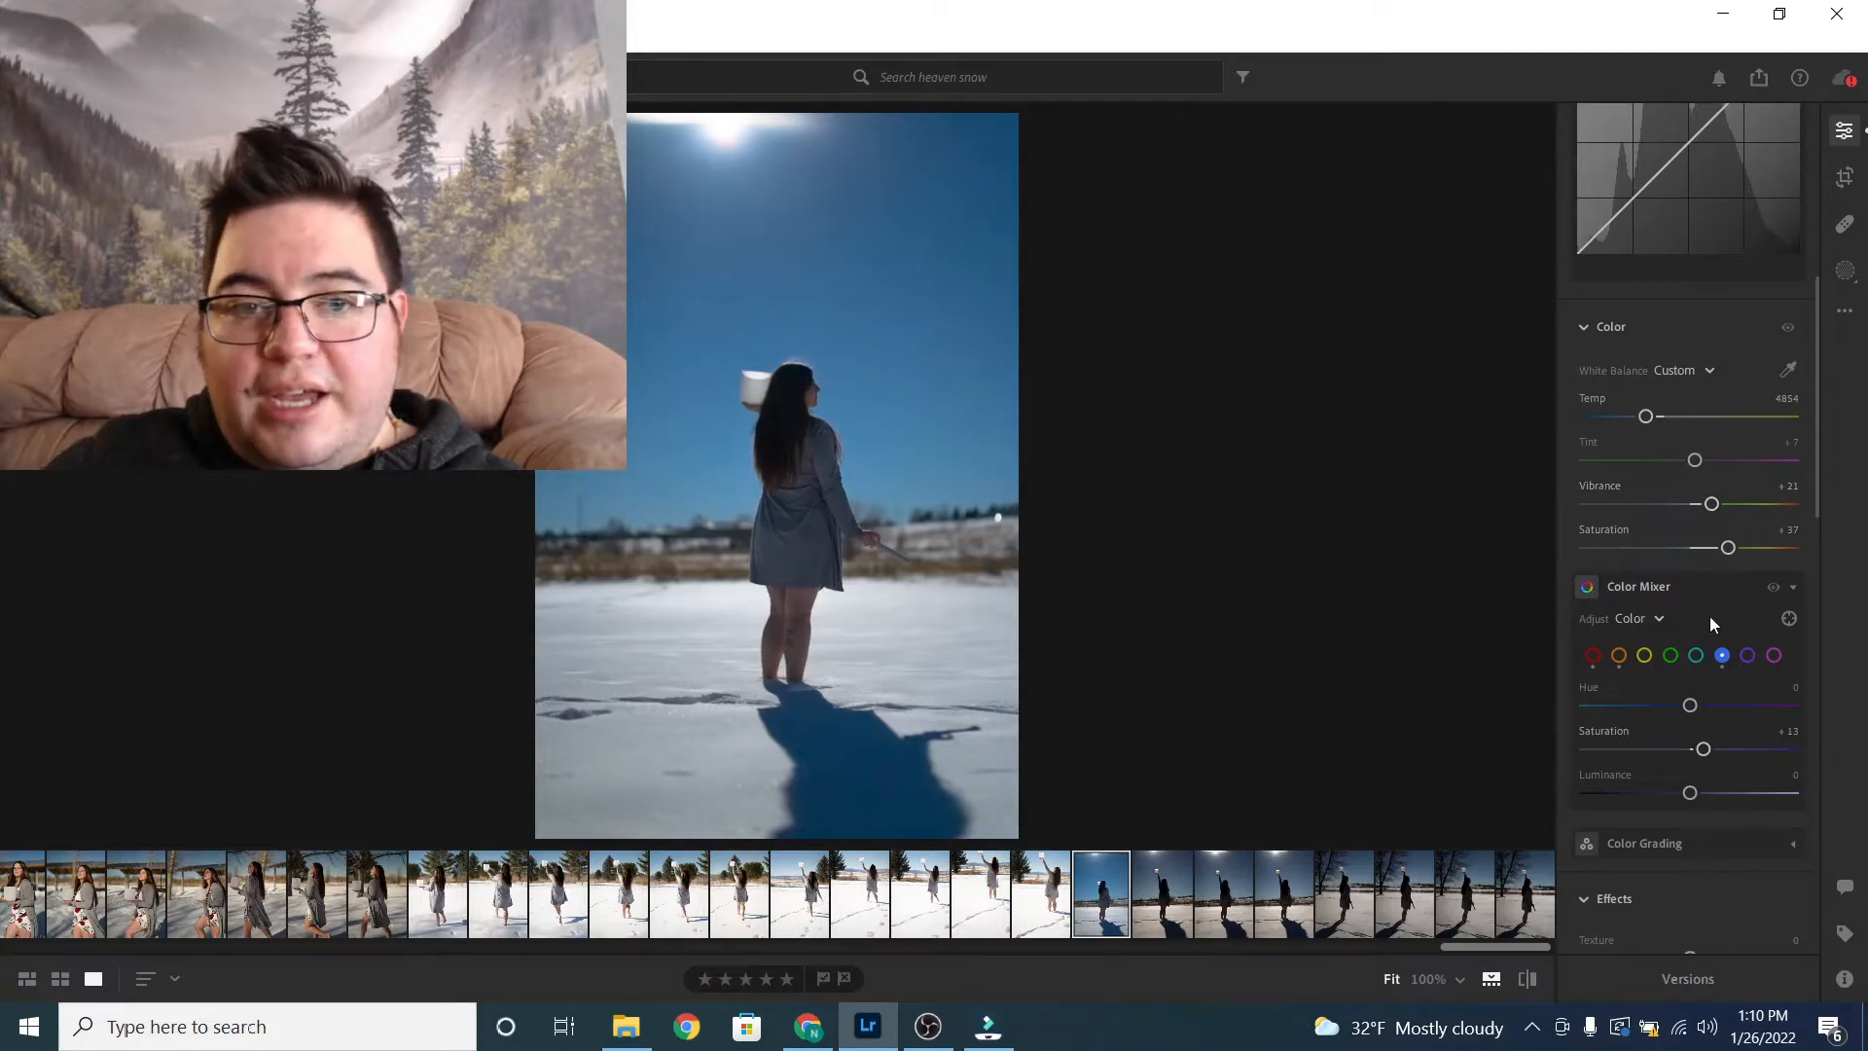
key(Right)
scroll(1715, 629, down, 5)
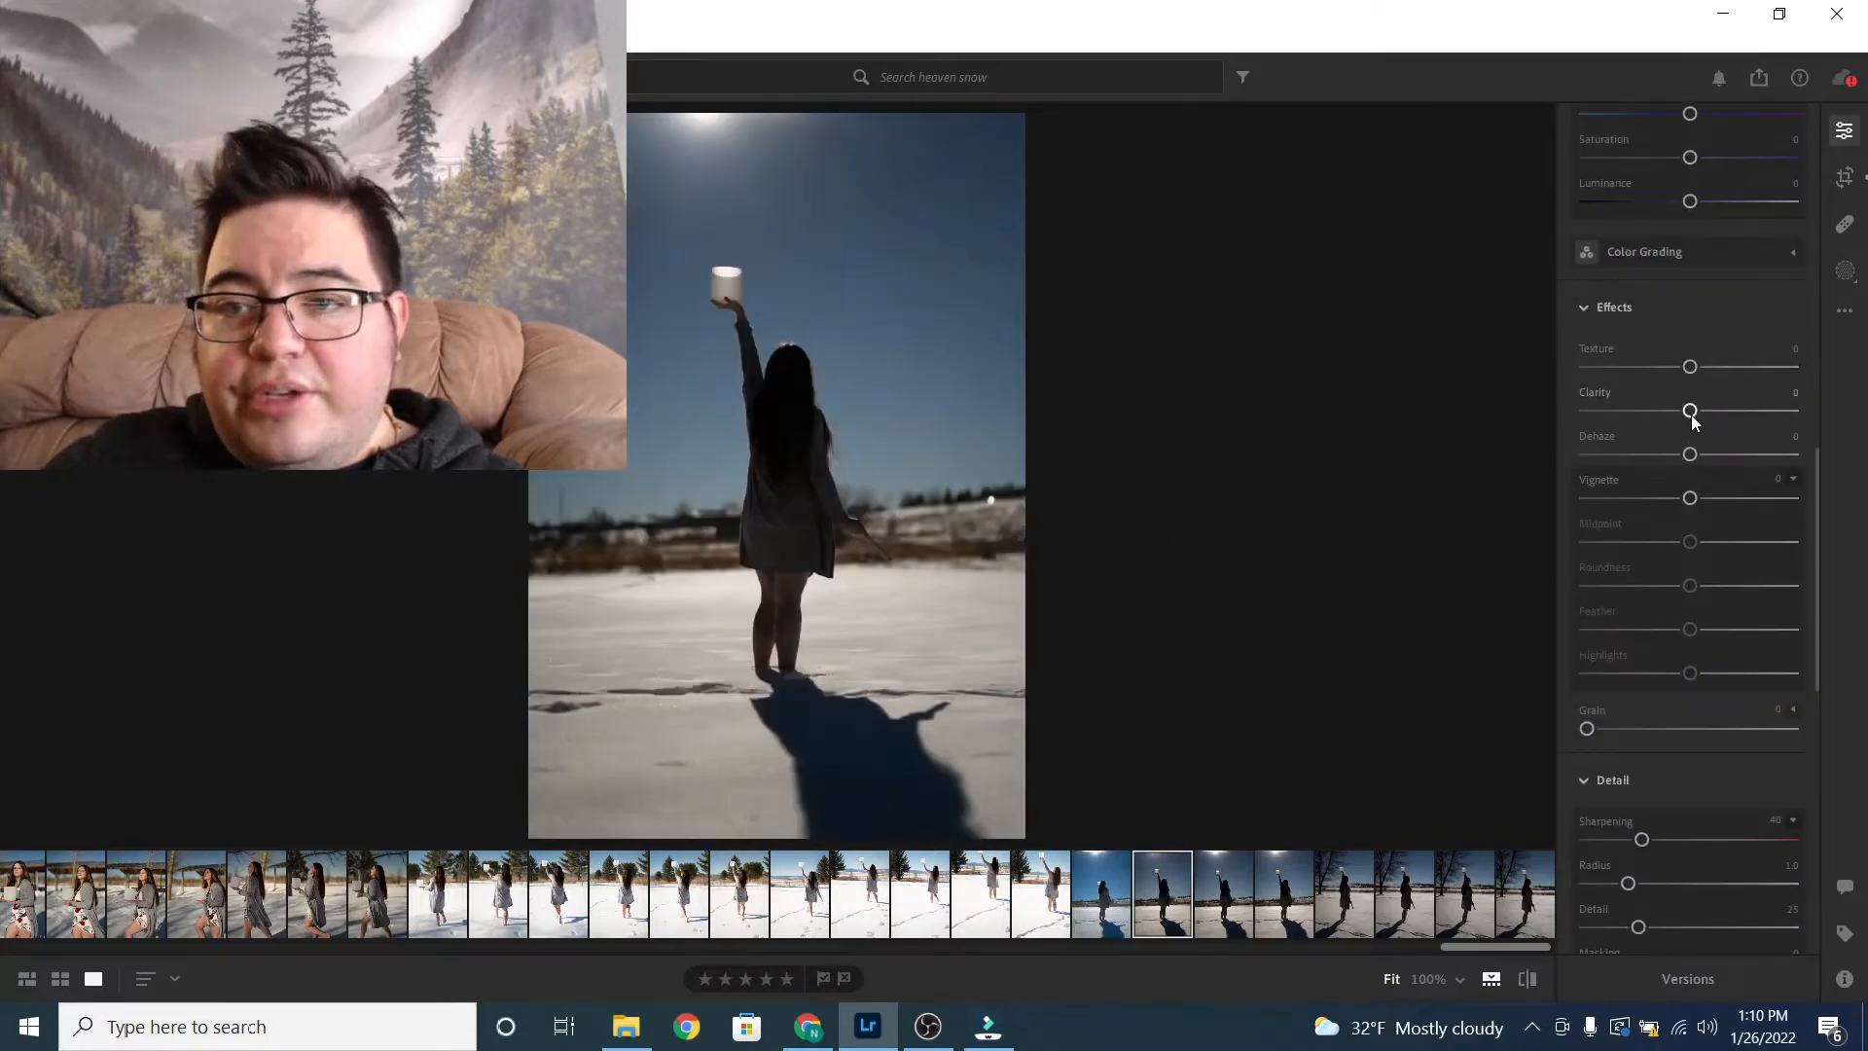
key(Left)
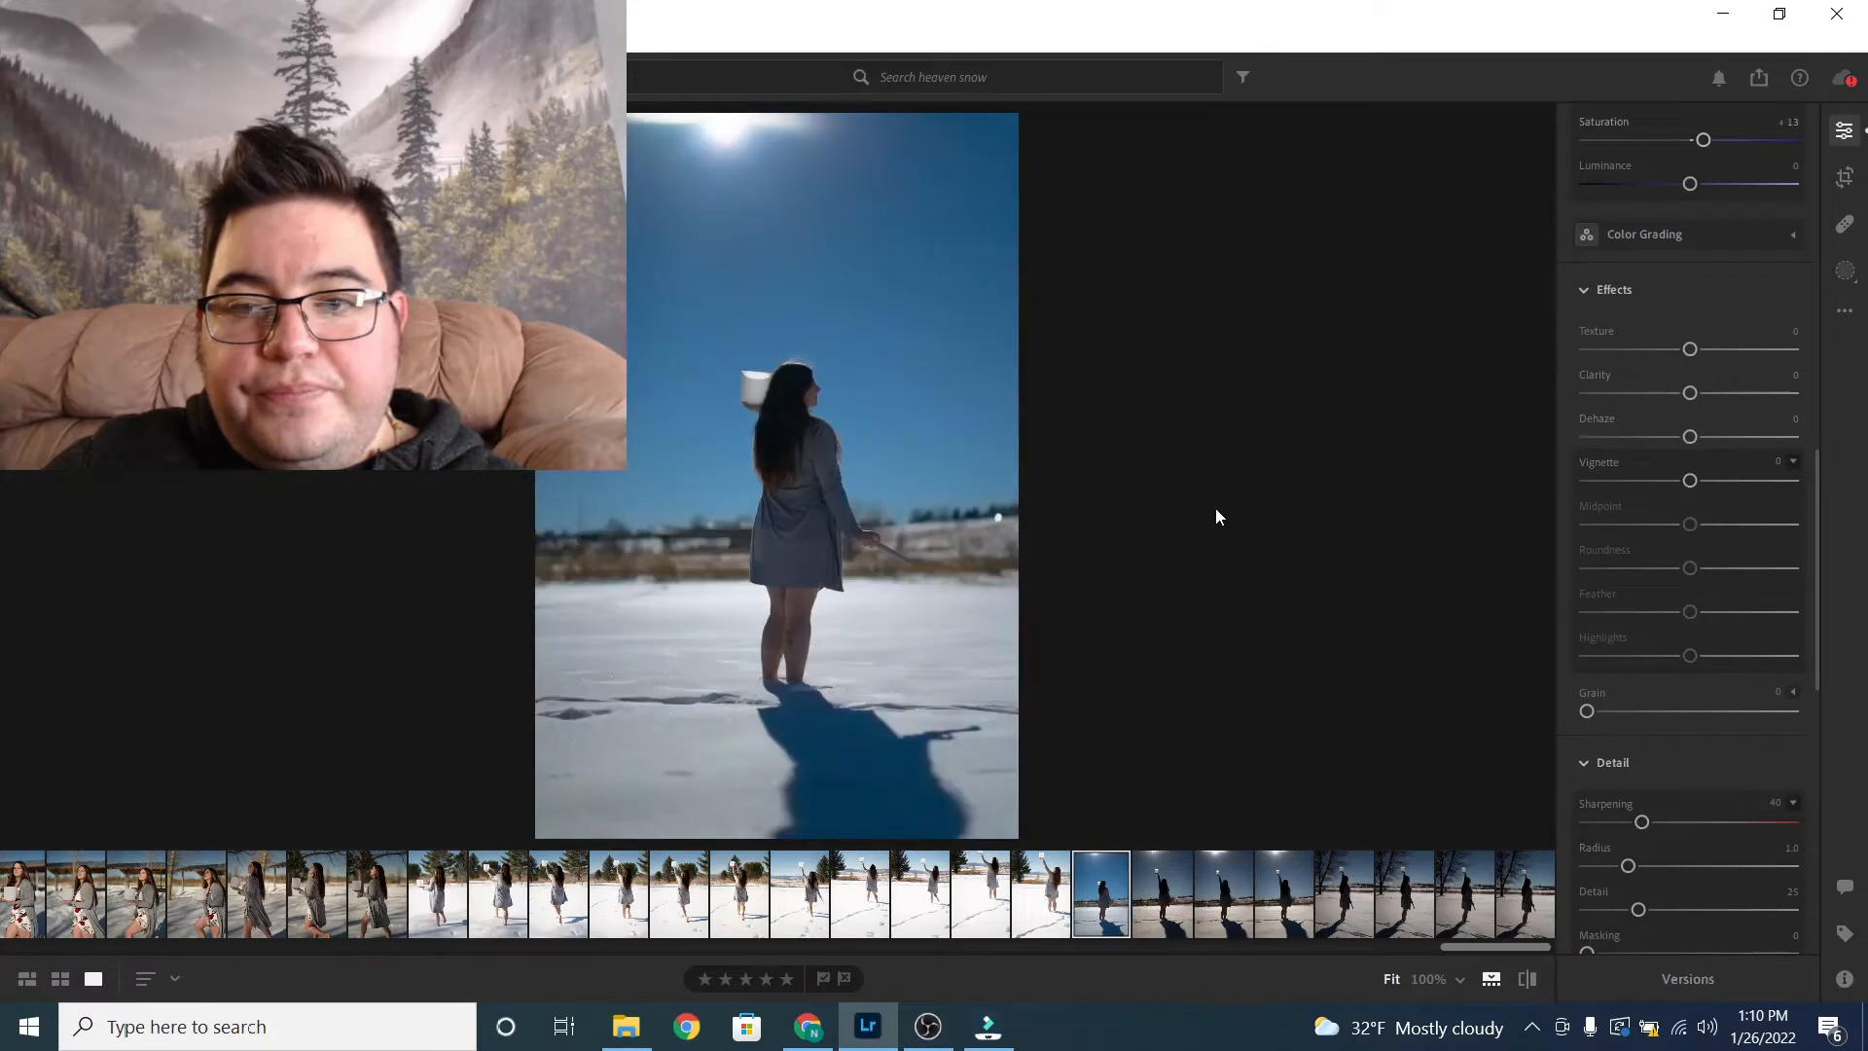
Step: Soften the photo with Clarity at -54 and Dehaze at -41, and raise the overall Saturation to +88
drag(1694, 397, 1678, 400)
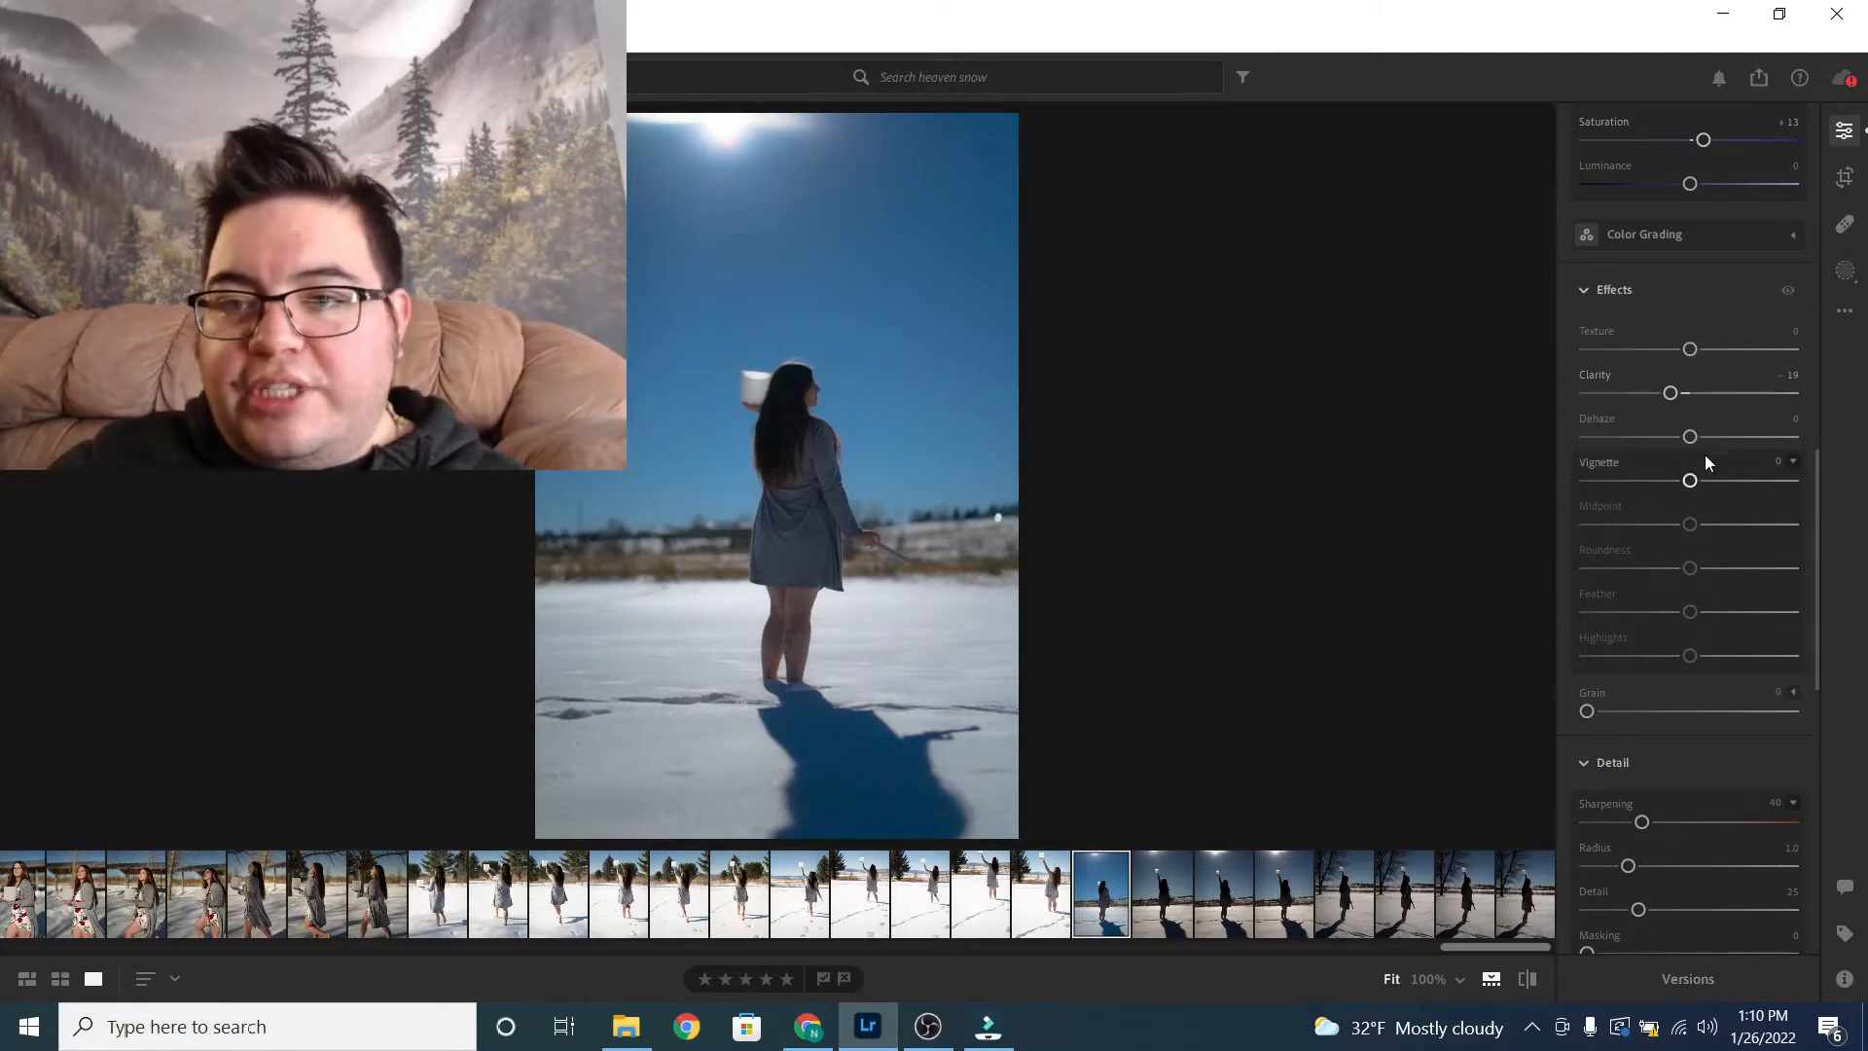
drag(1693, 438, 1635, 405)
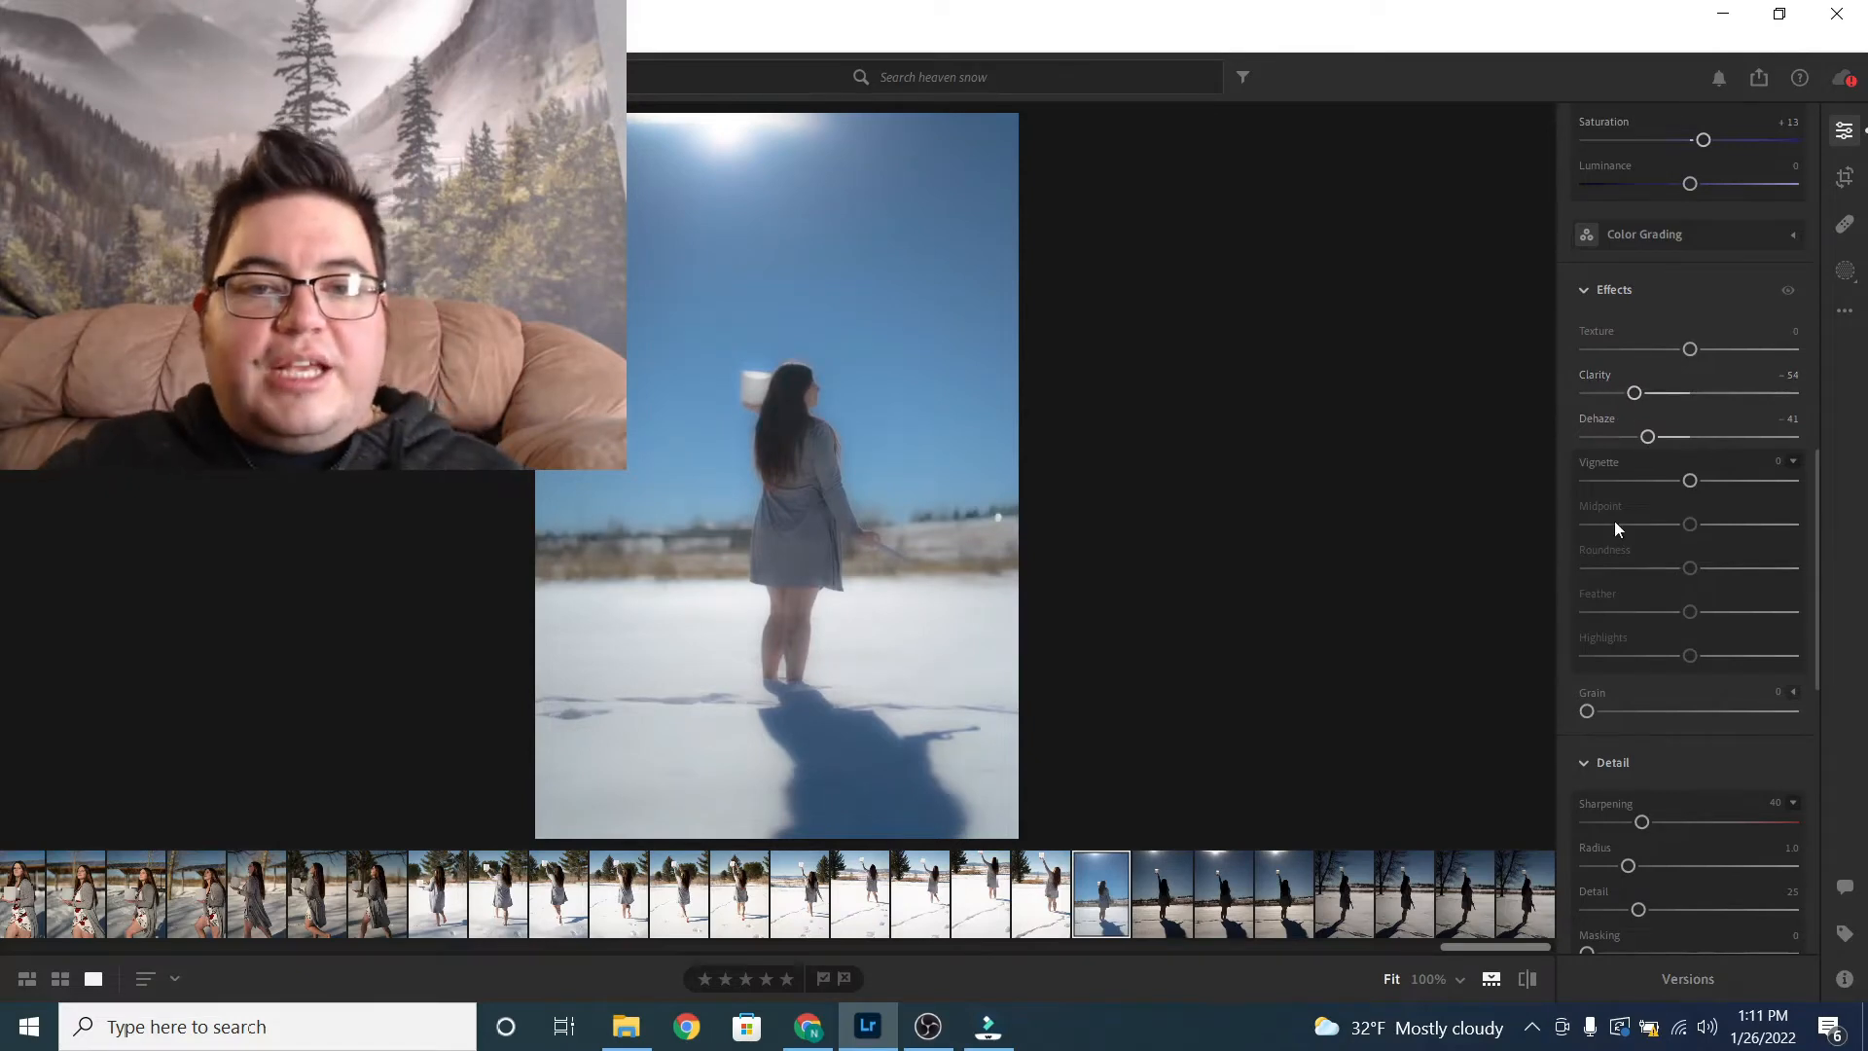
scroll(1695, 418, up, 5)
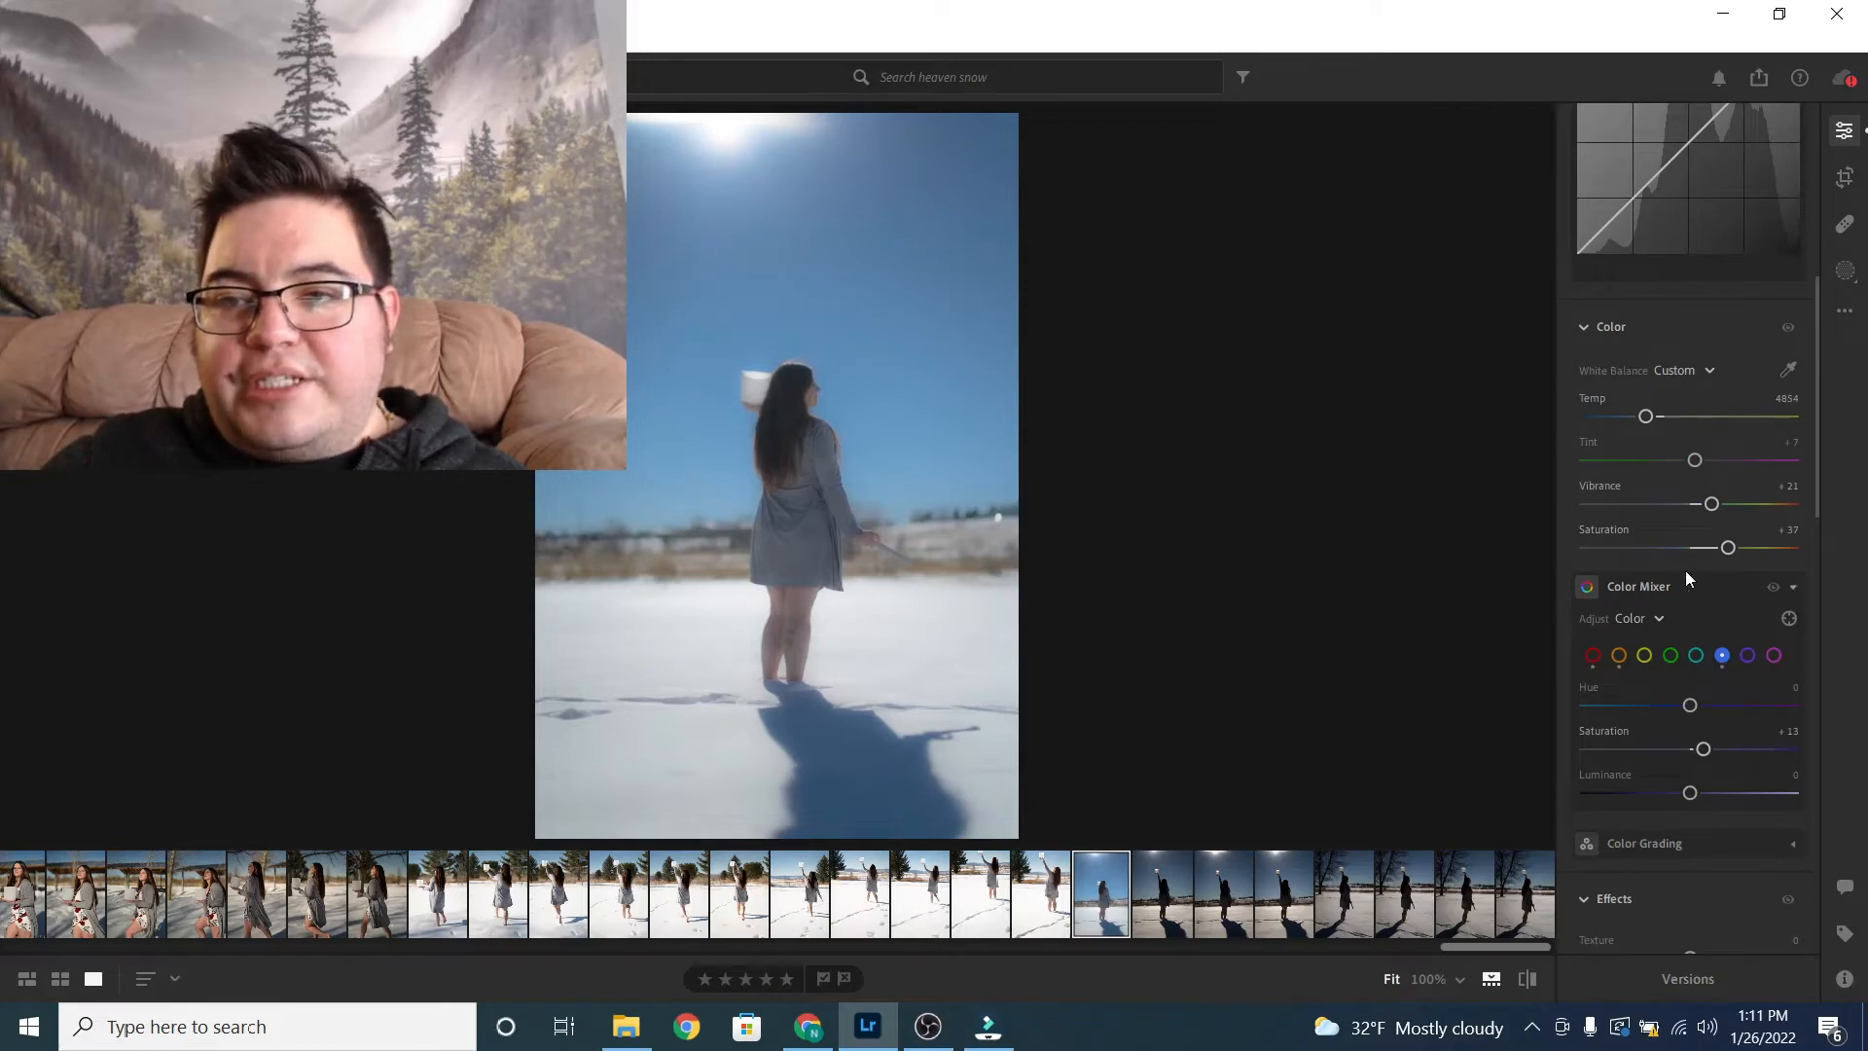
drag(1733, 550, 1742, 551)
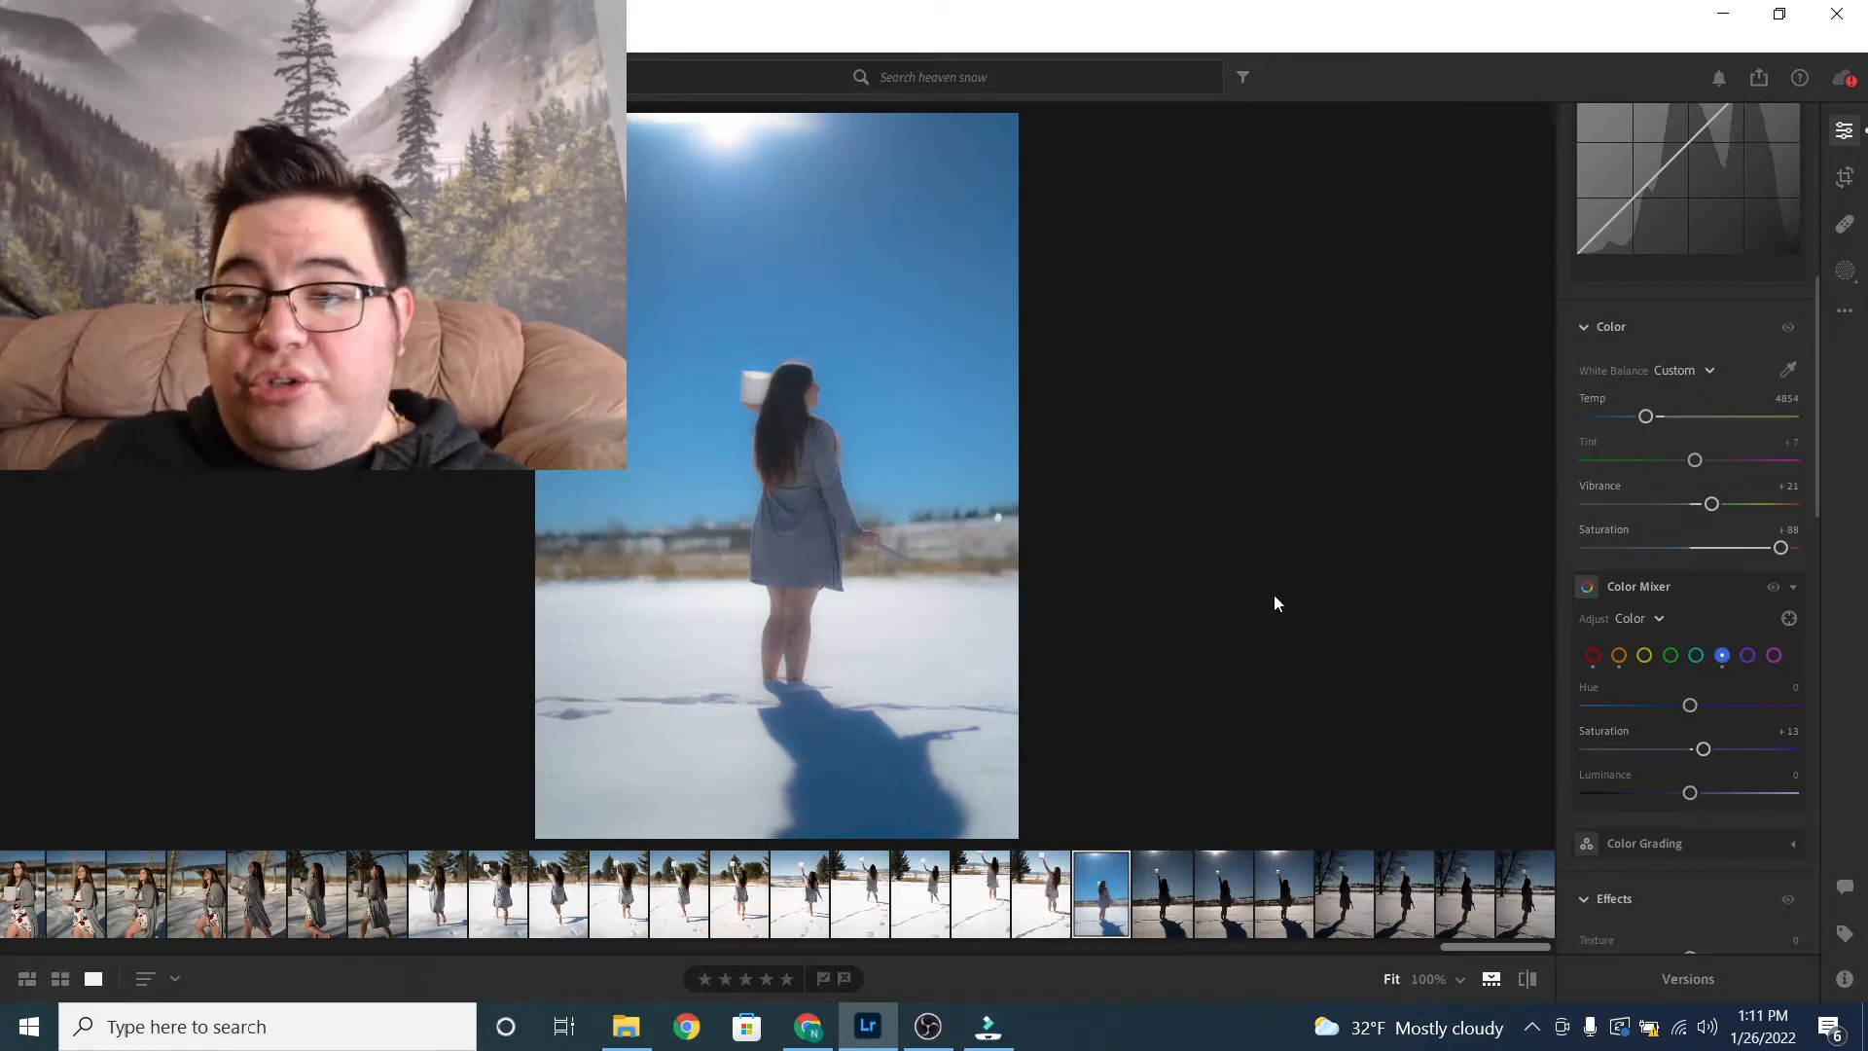
Step: Enable Remove Chromatic Aberration for the photo and compare the edit with the next unedited photo
scroll(1724, 623, down, 15)
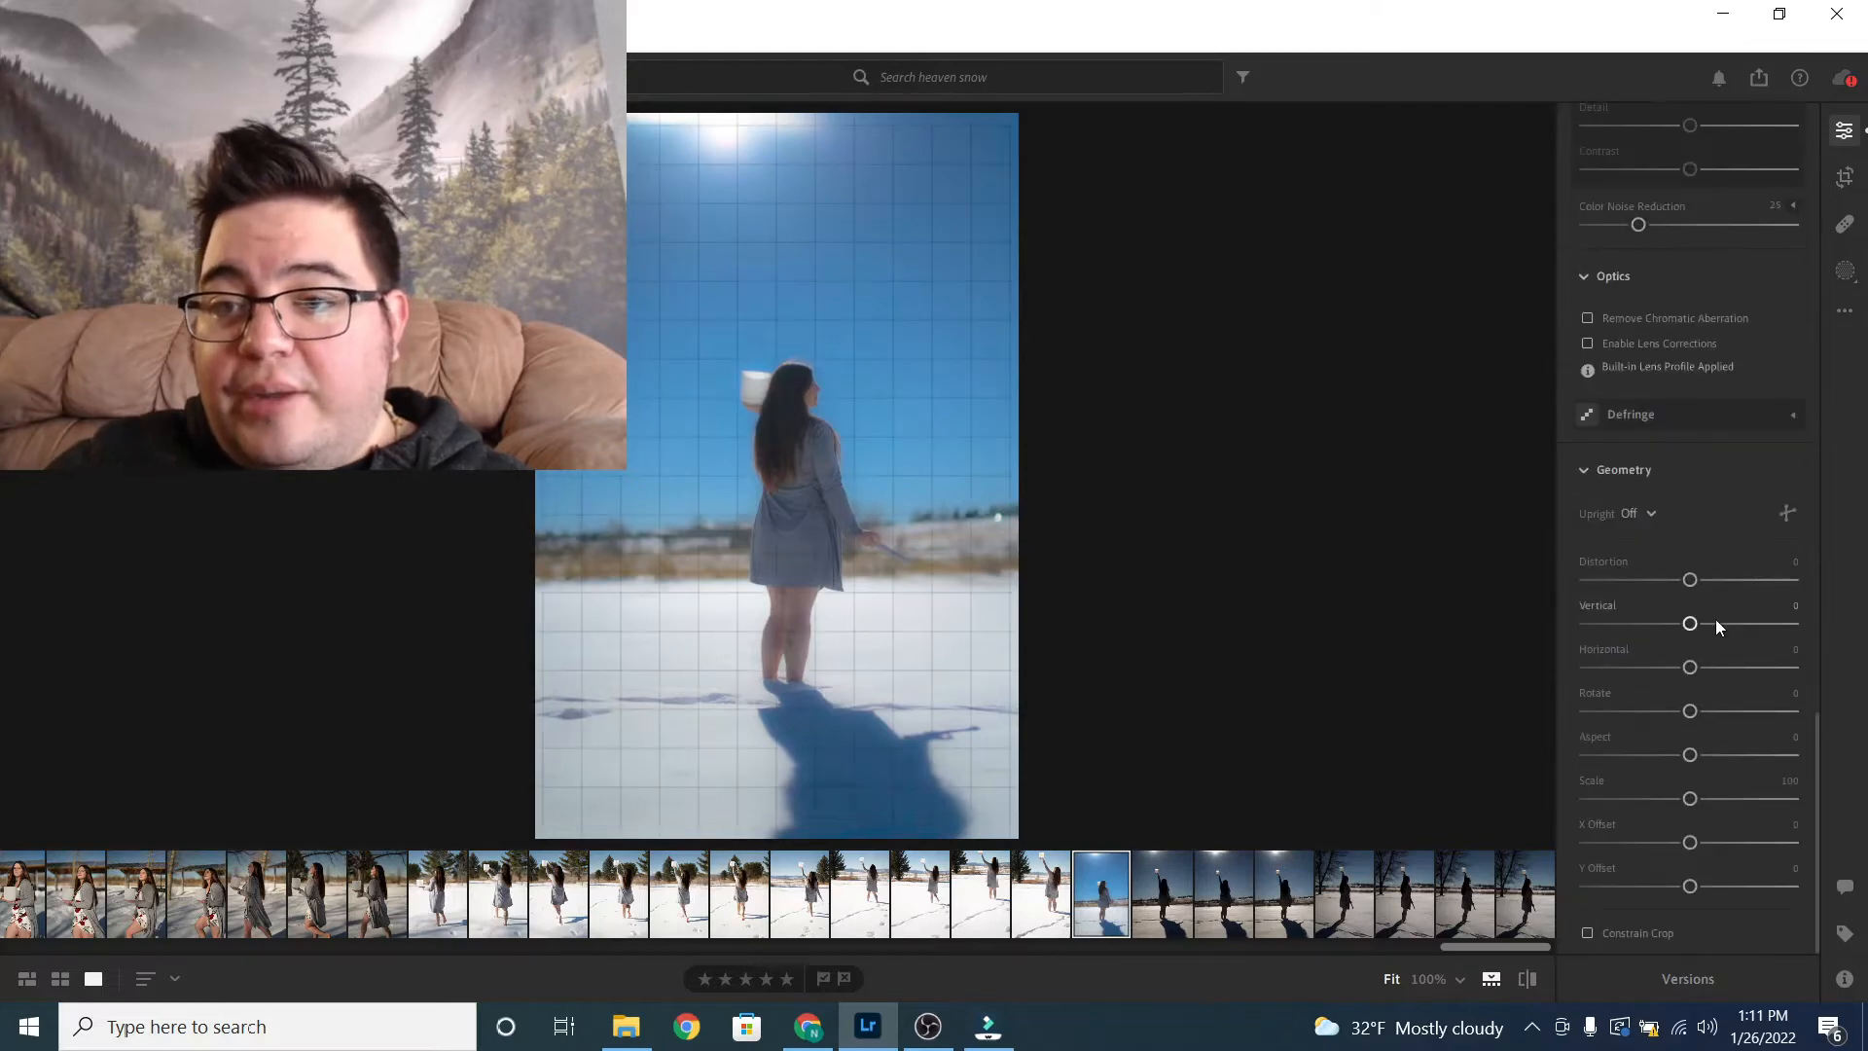
click(1589, 318)
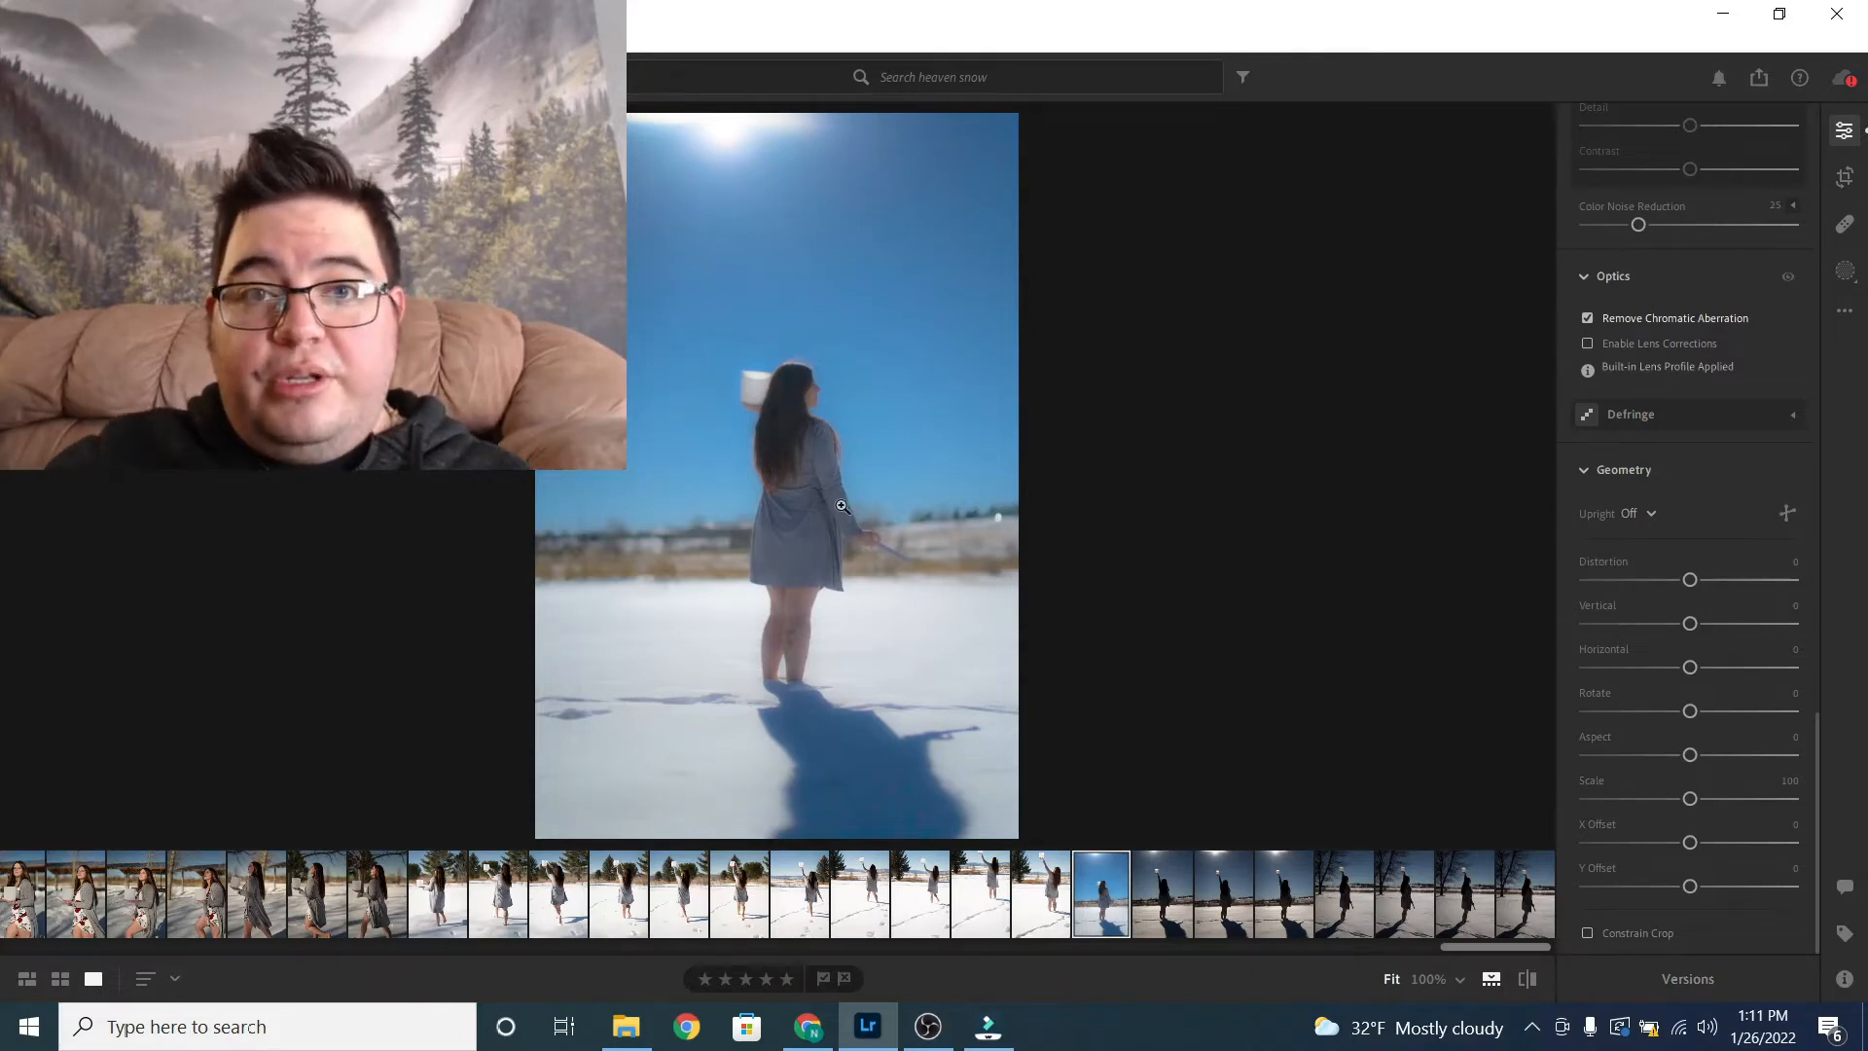
key(Right)
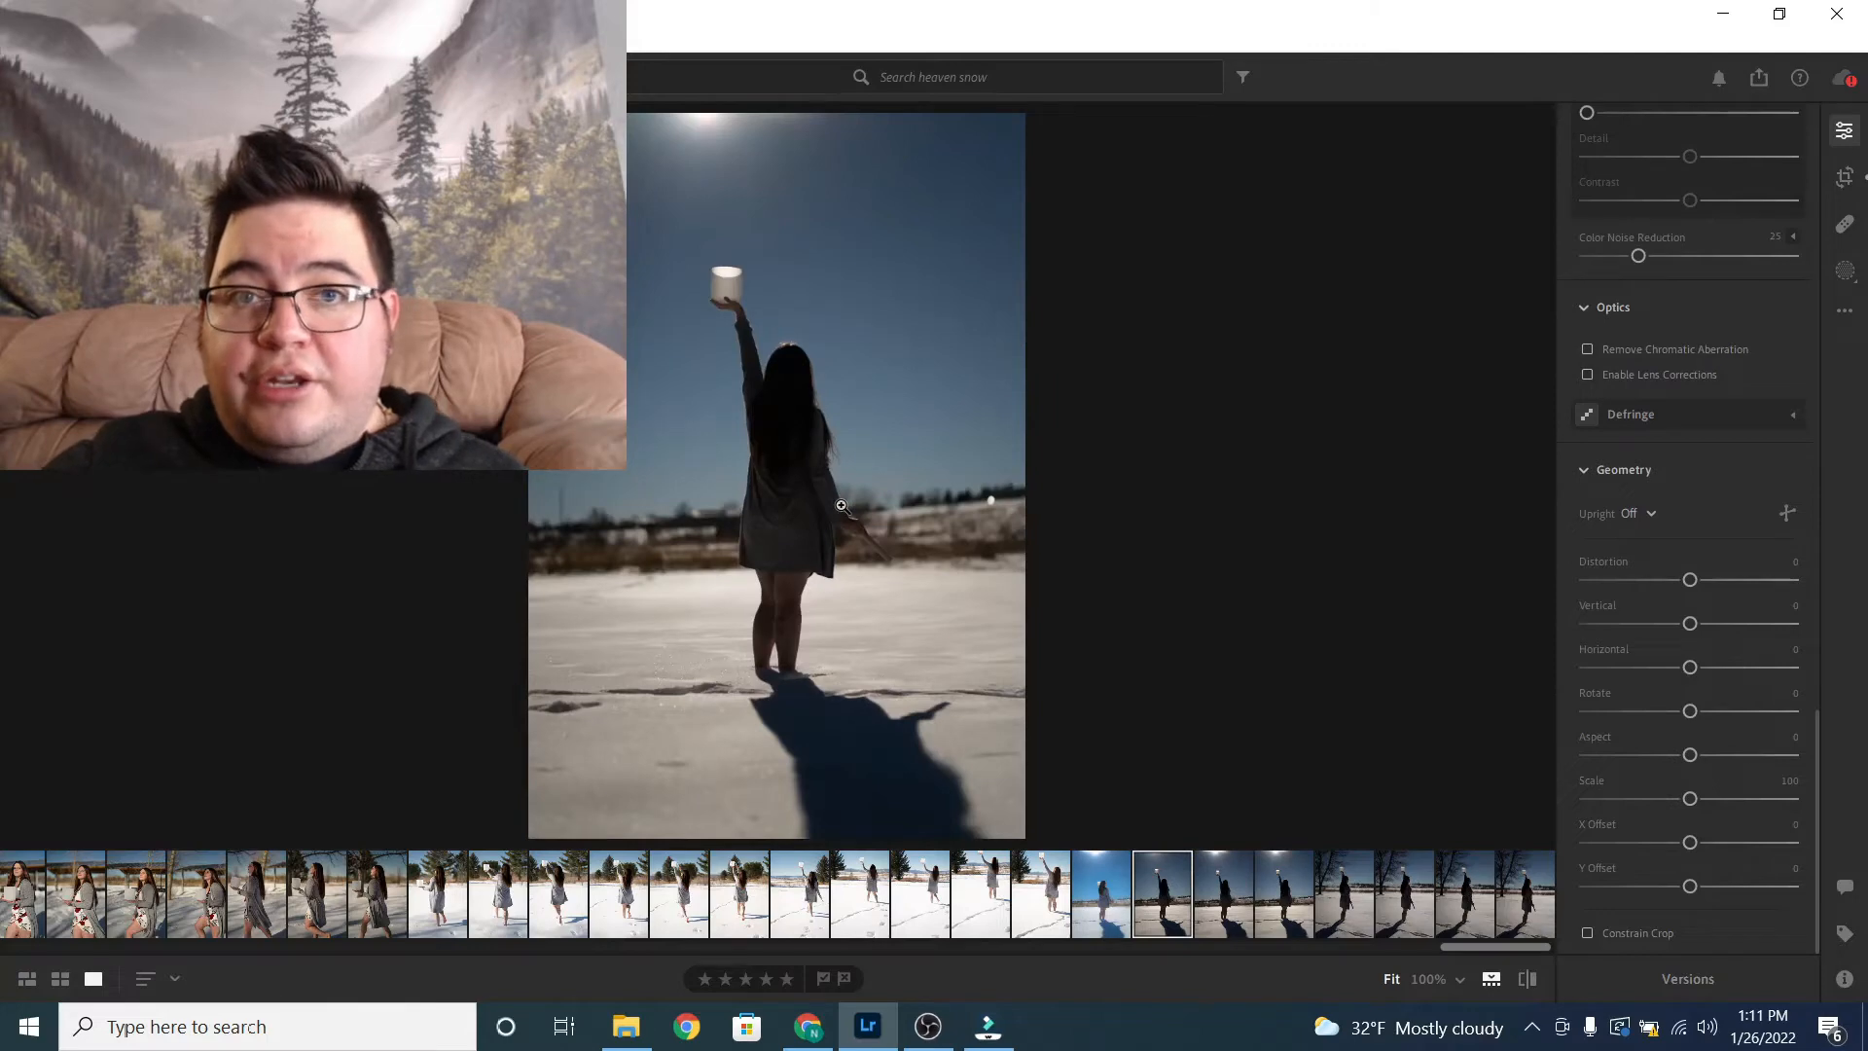
key(Left)
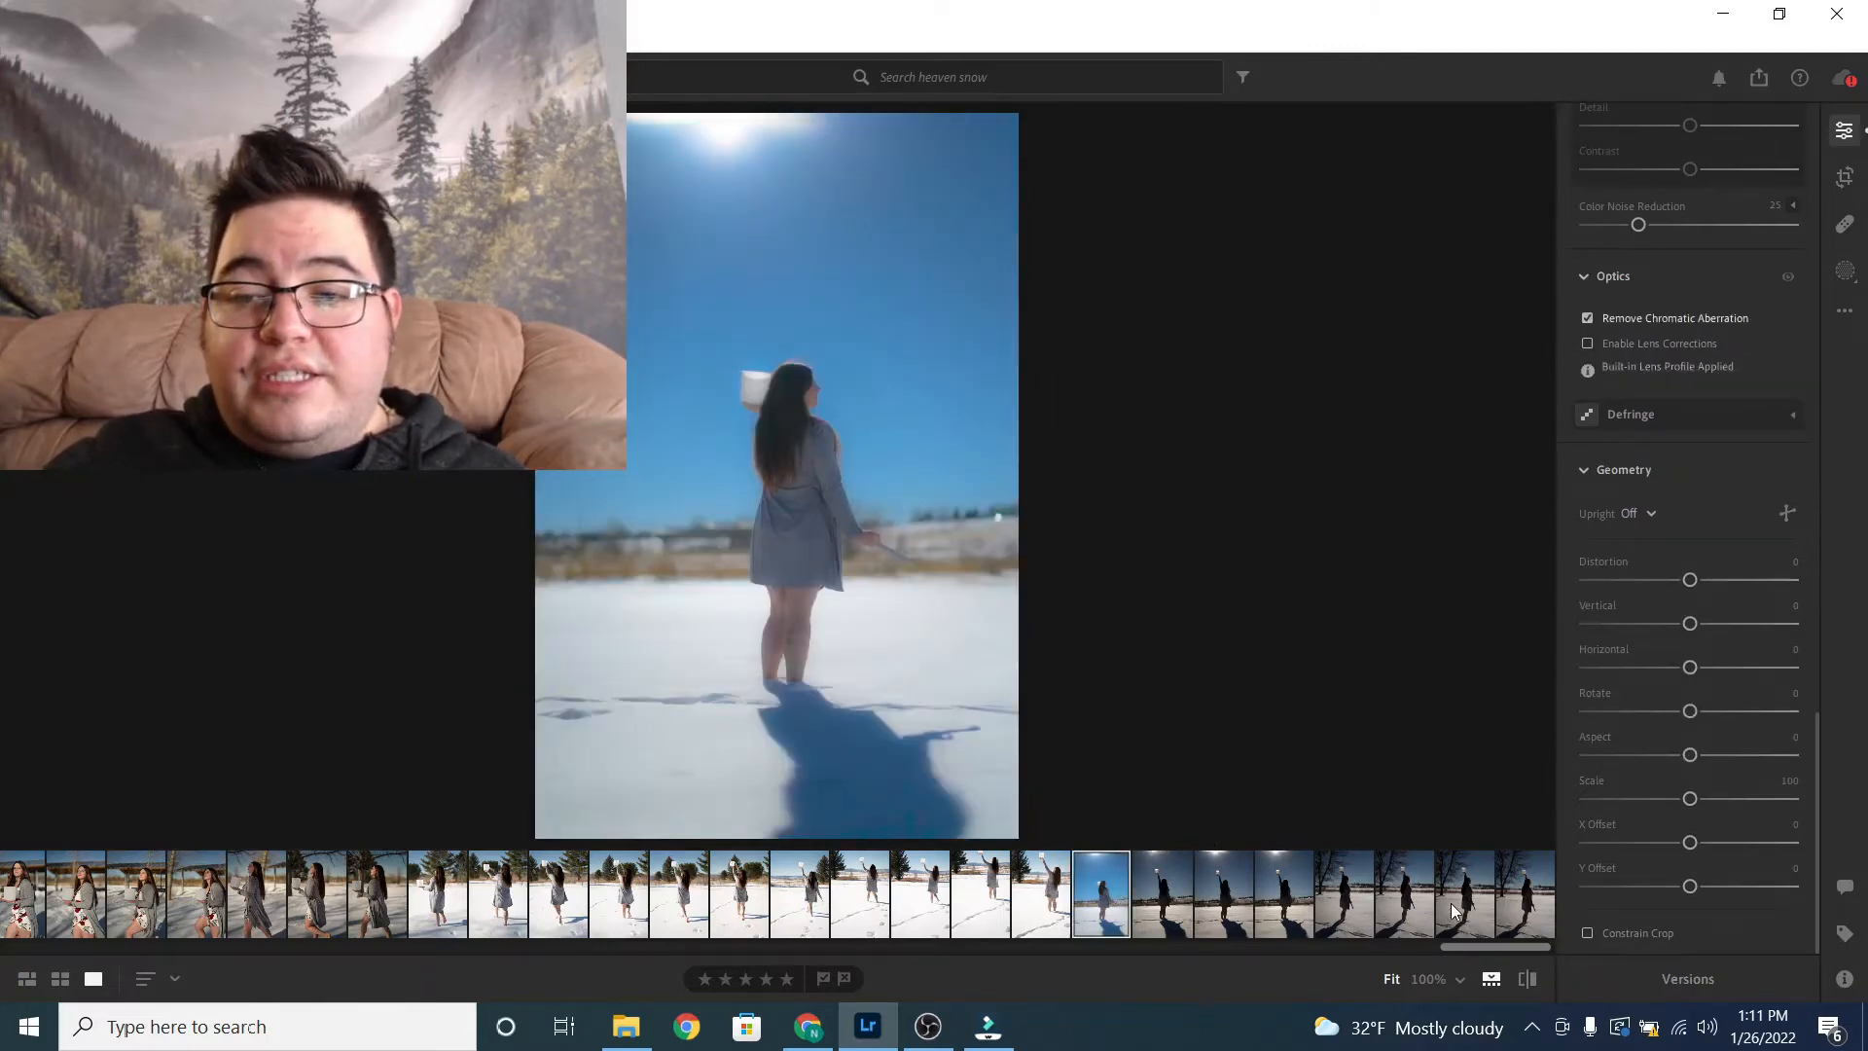
Step: Copy the edited backlit photo's edit settings and paste them onto the seven remaining backlit photos after it
click(1846, 311)
click(1708, 352)
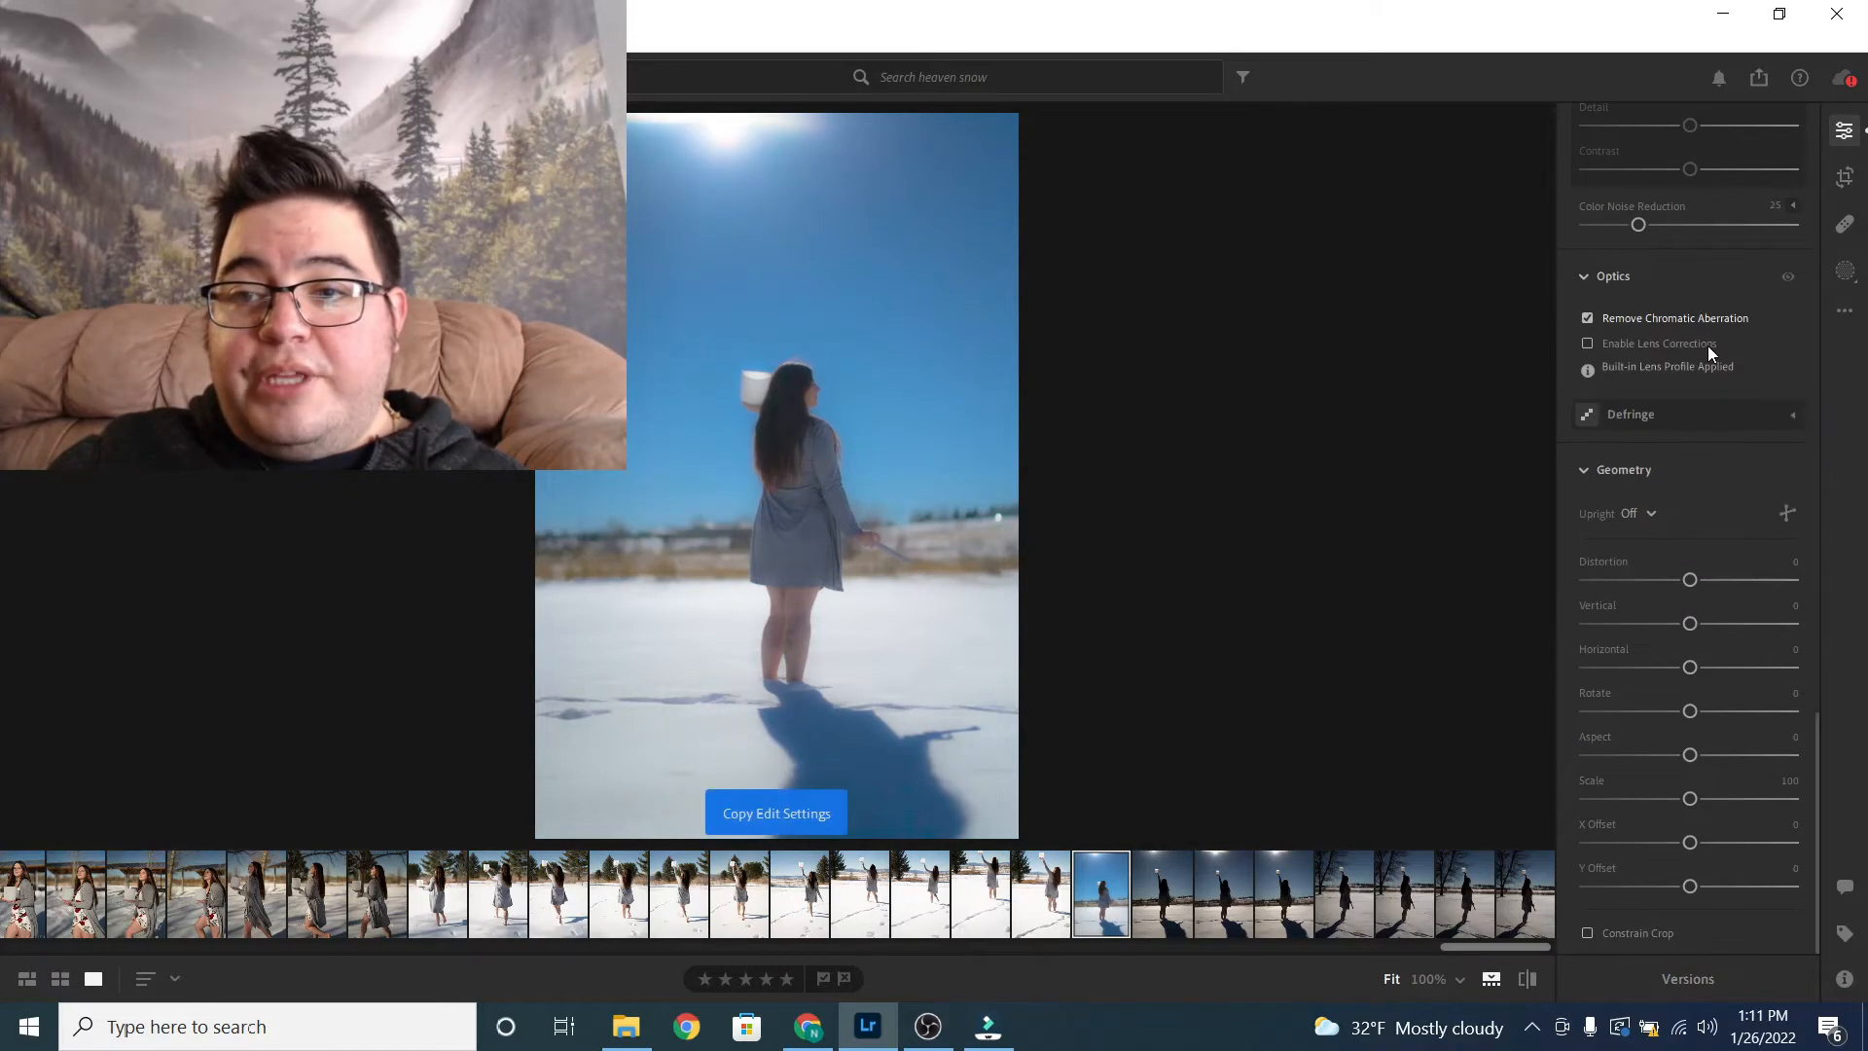
shift+click(1541, 885)
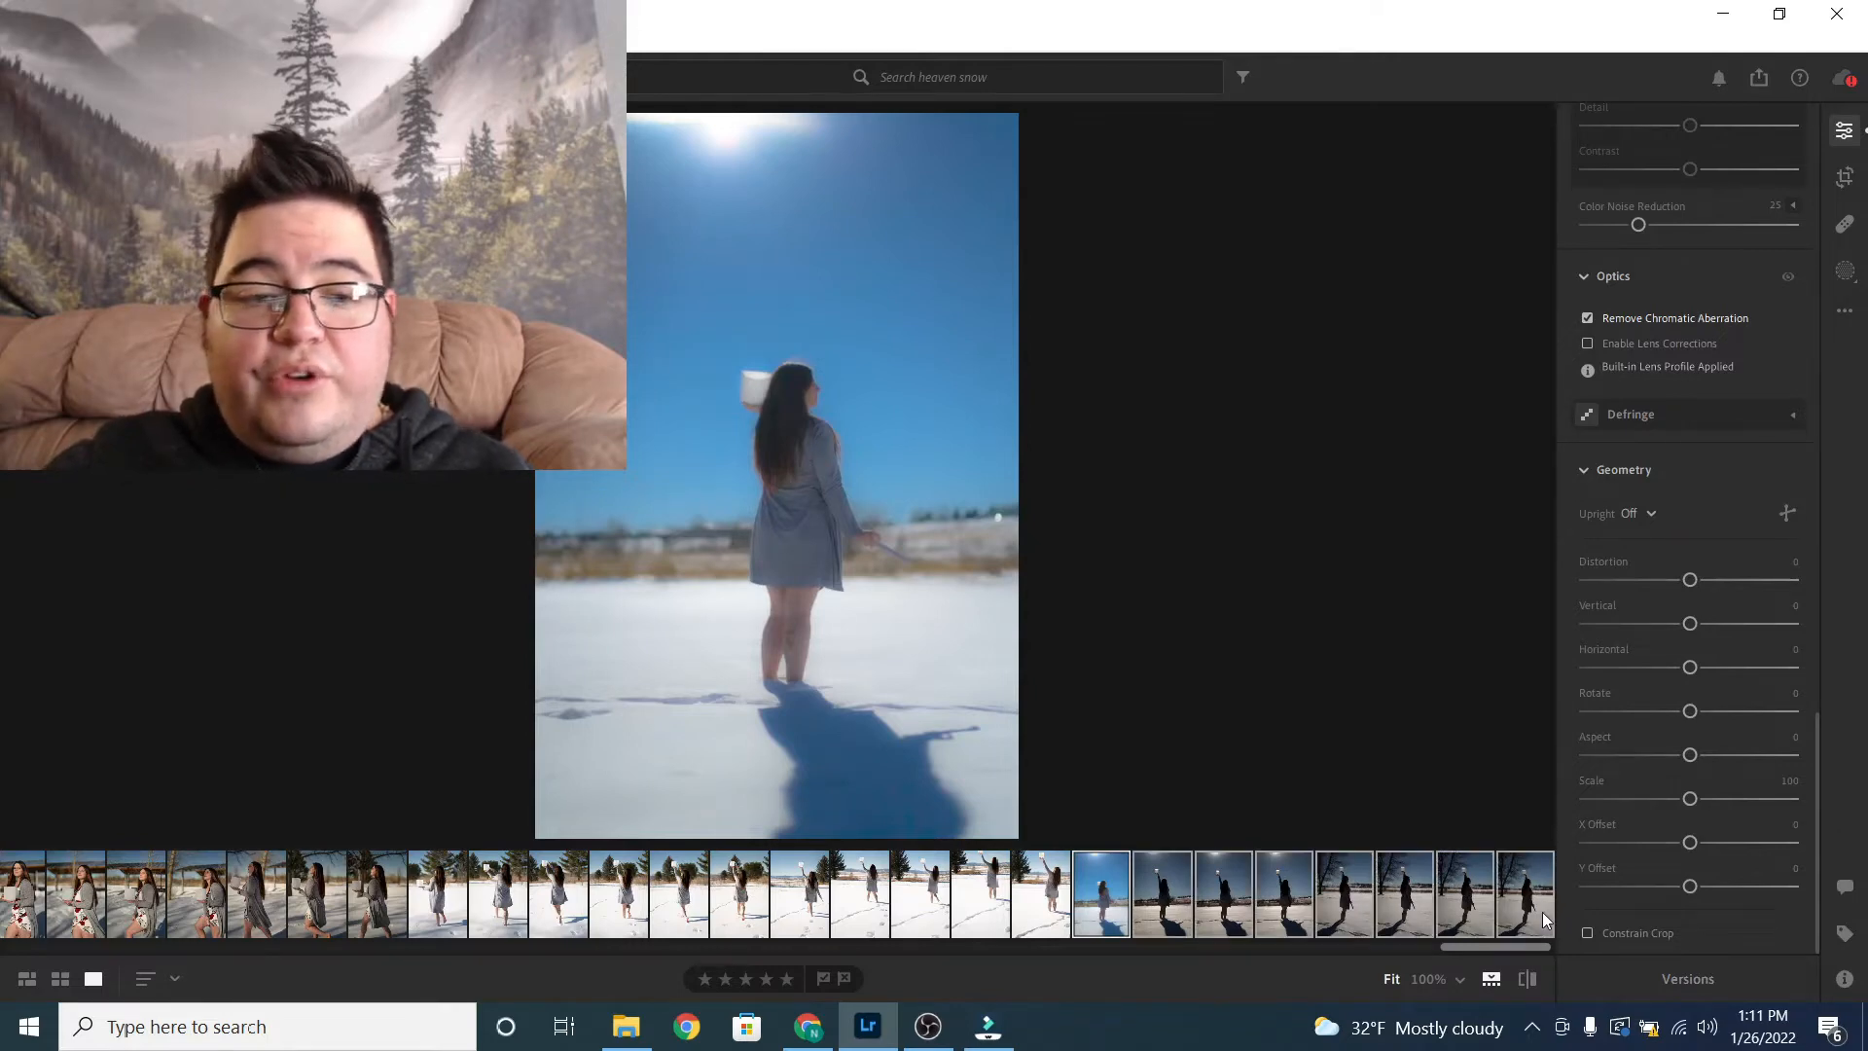
click(64, 981)
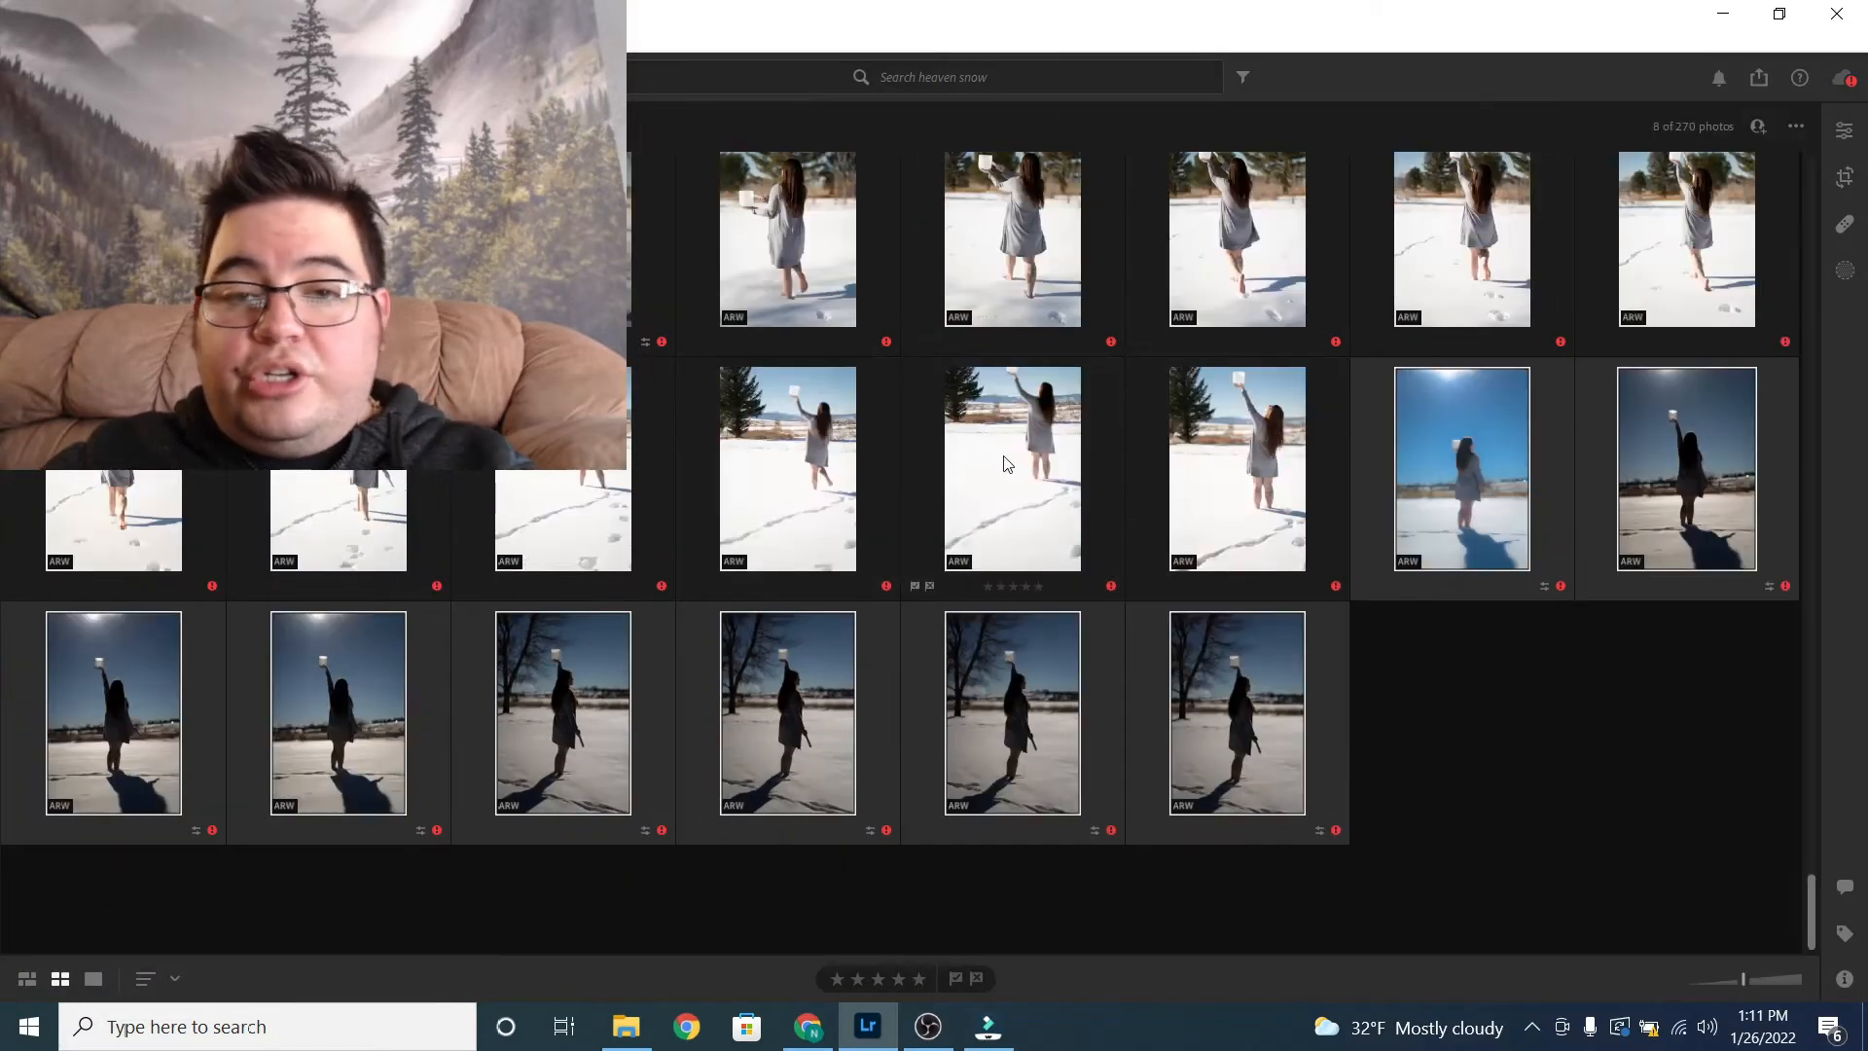
key(ctrl+v)
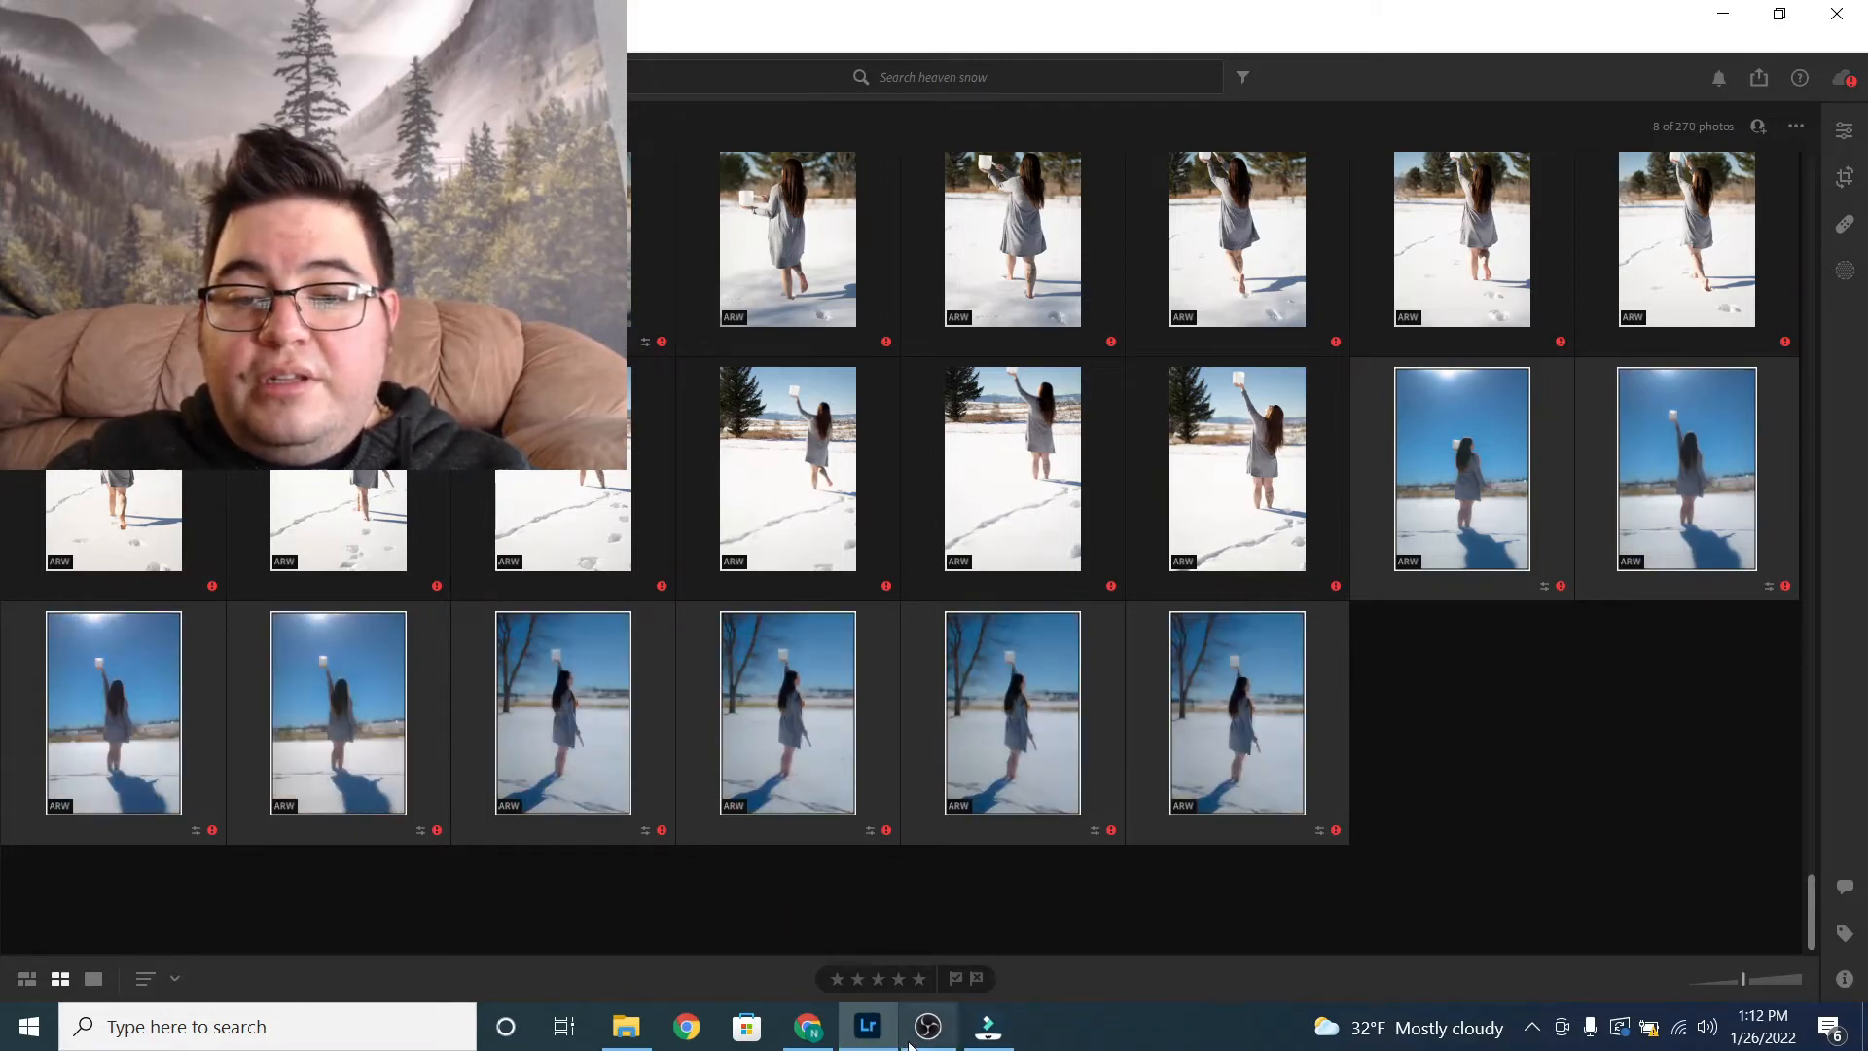
Step: Review the eight backlit photos one by one at full view, from the first edited one to the last
click(93, 979)
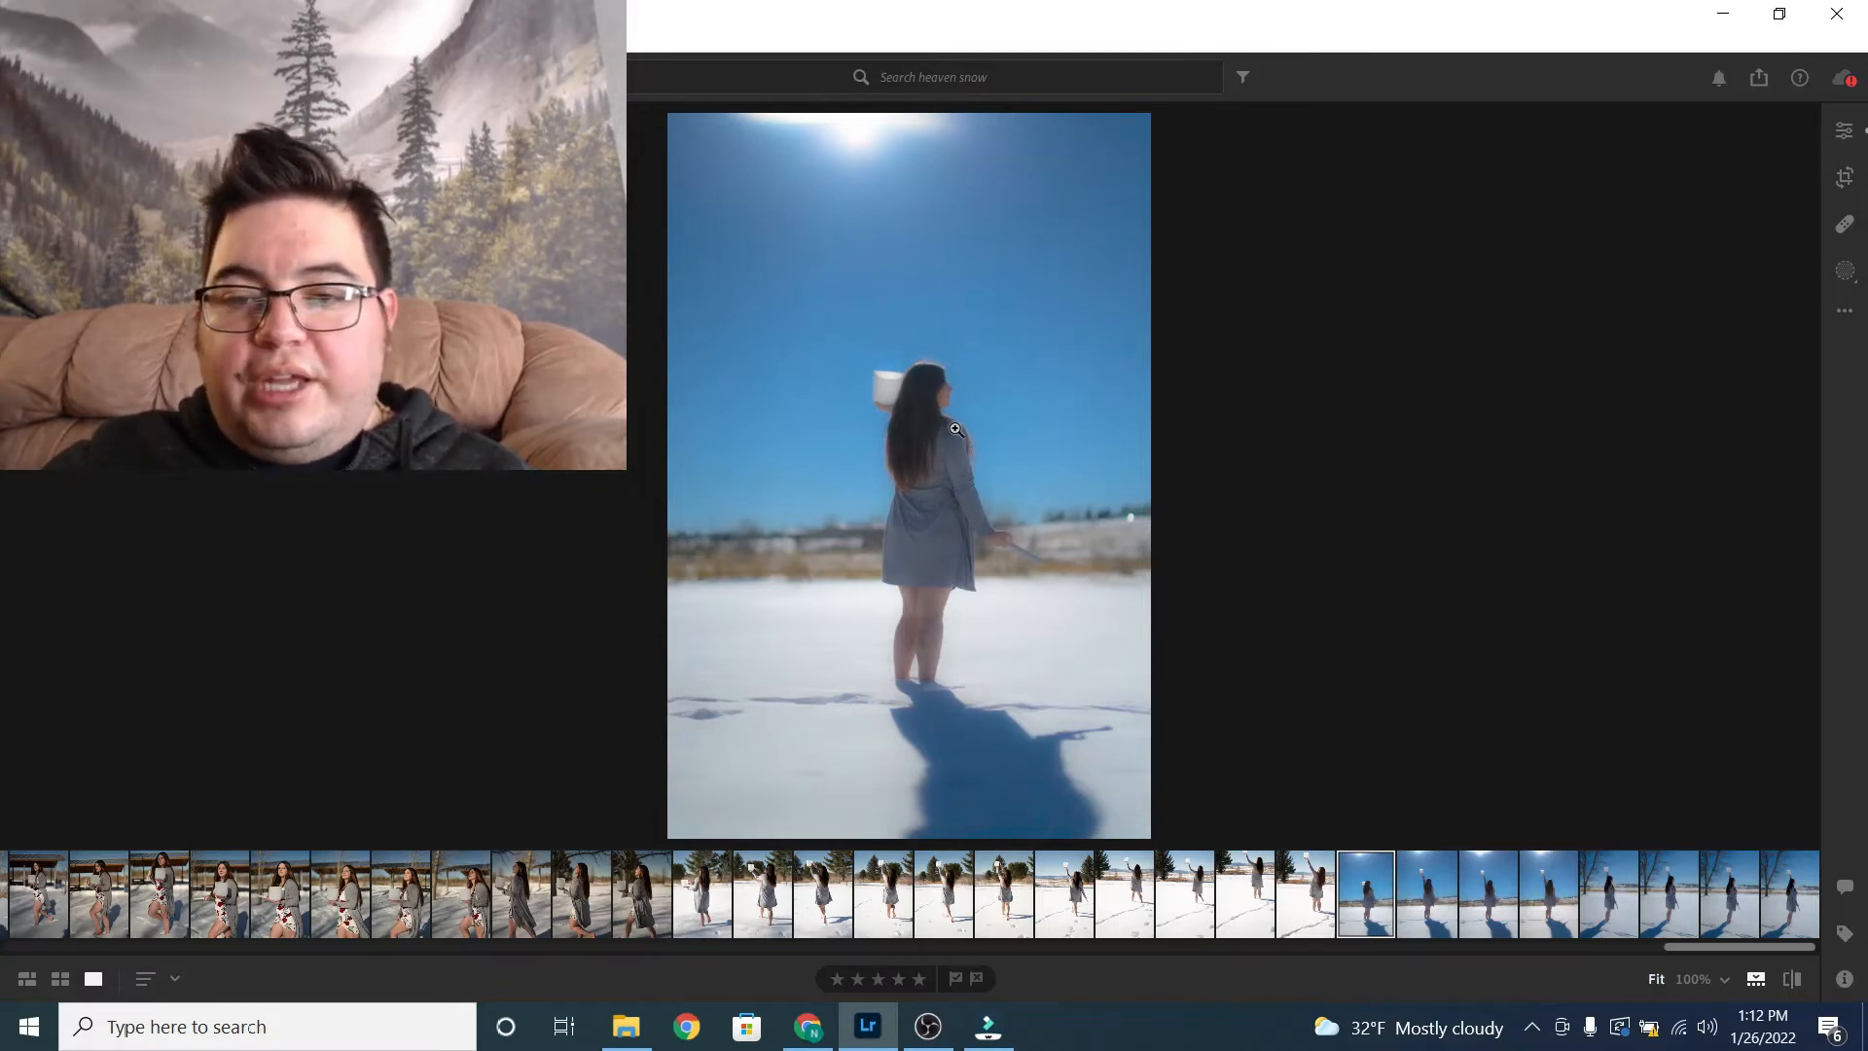
key(Right)
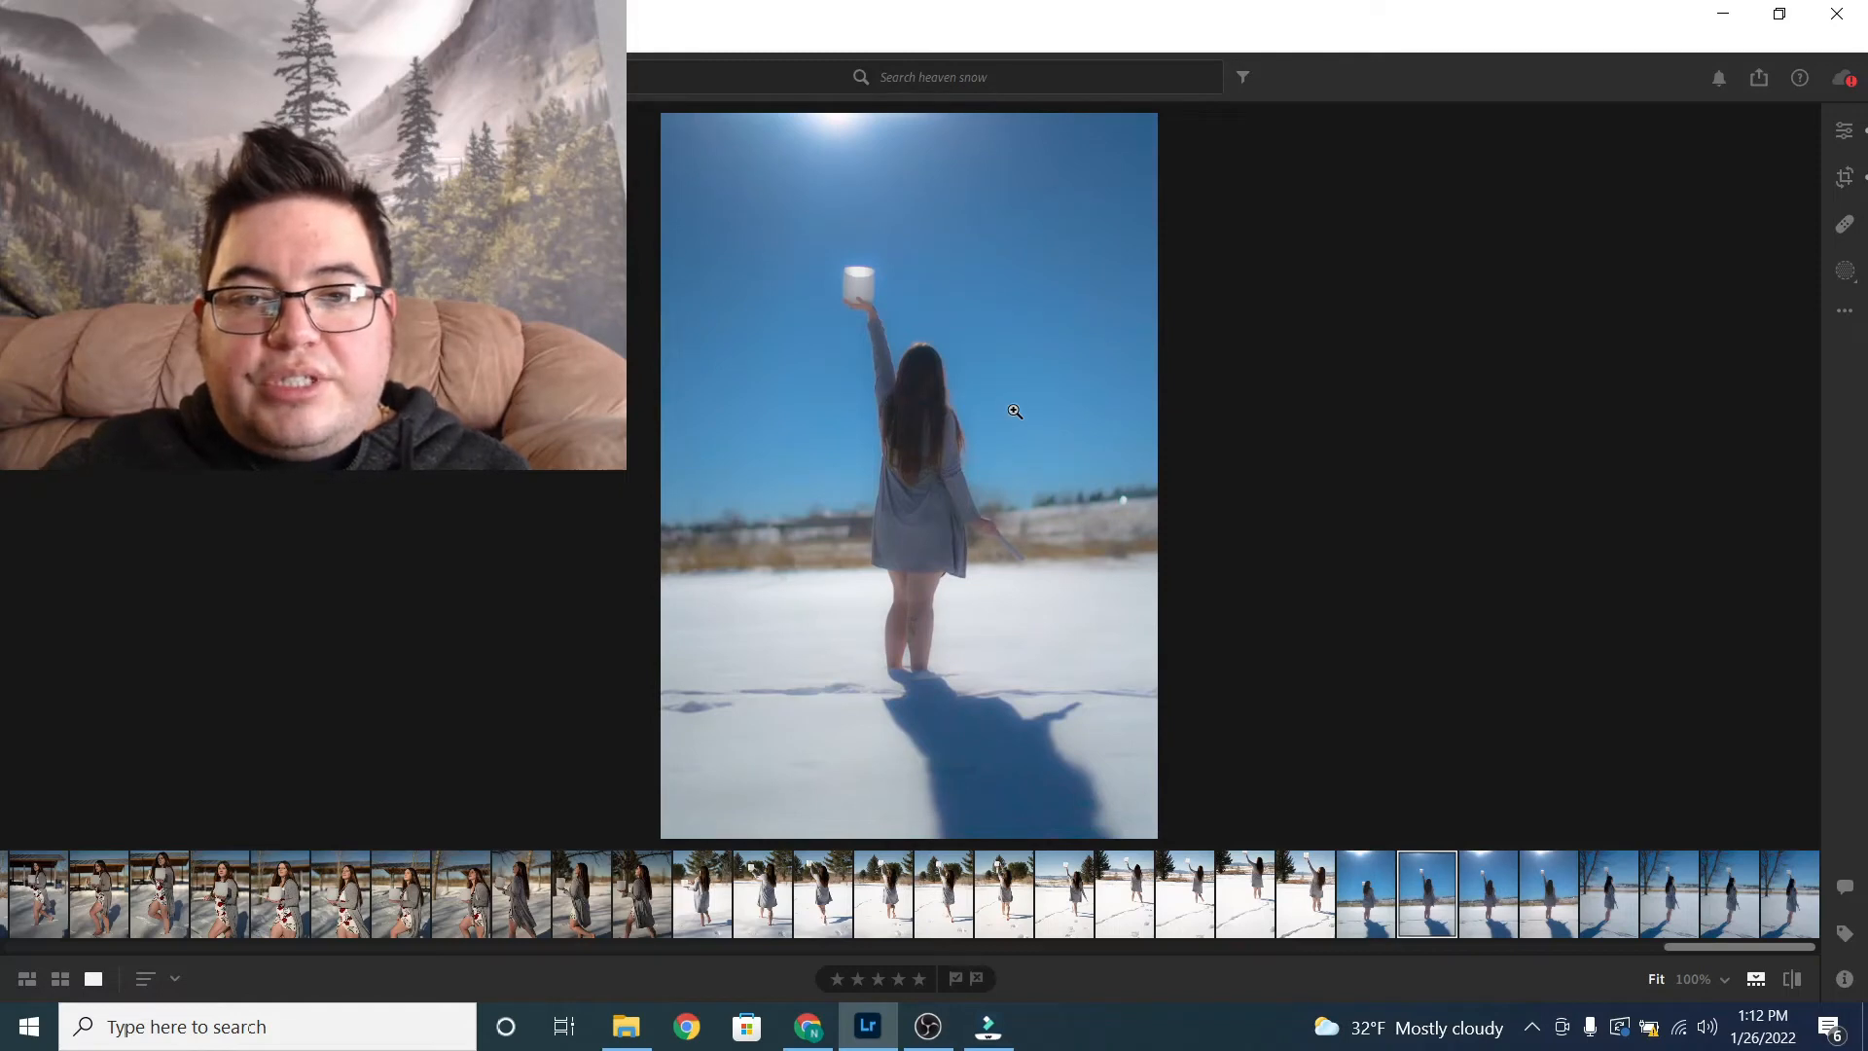
key(Right)
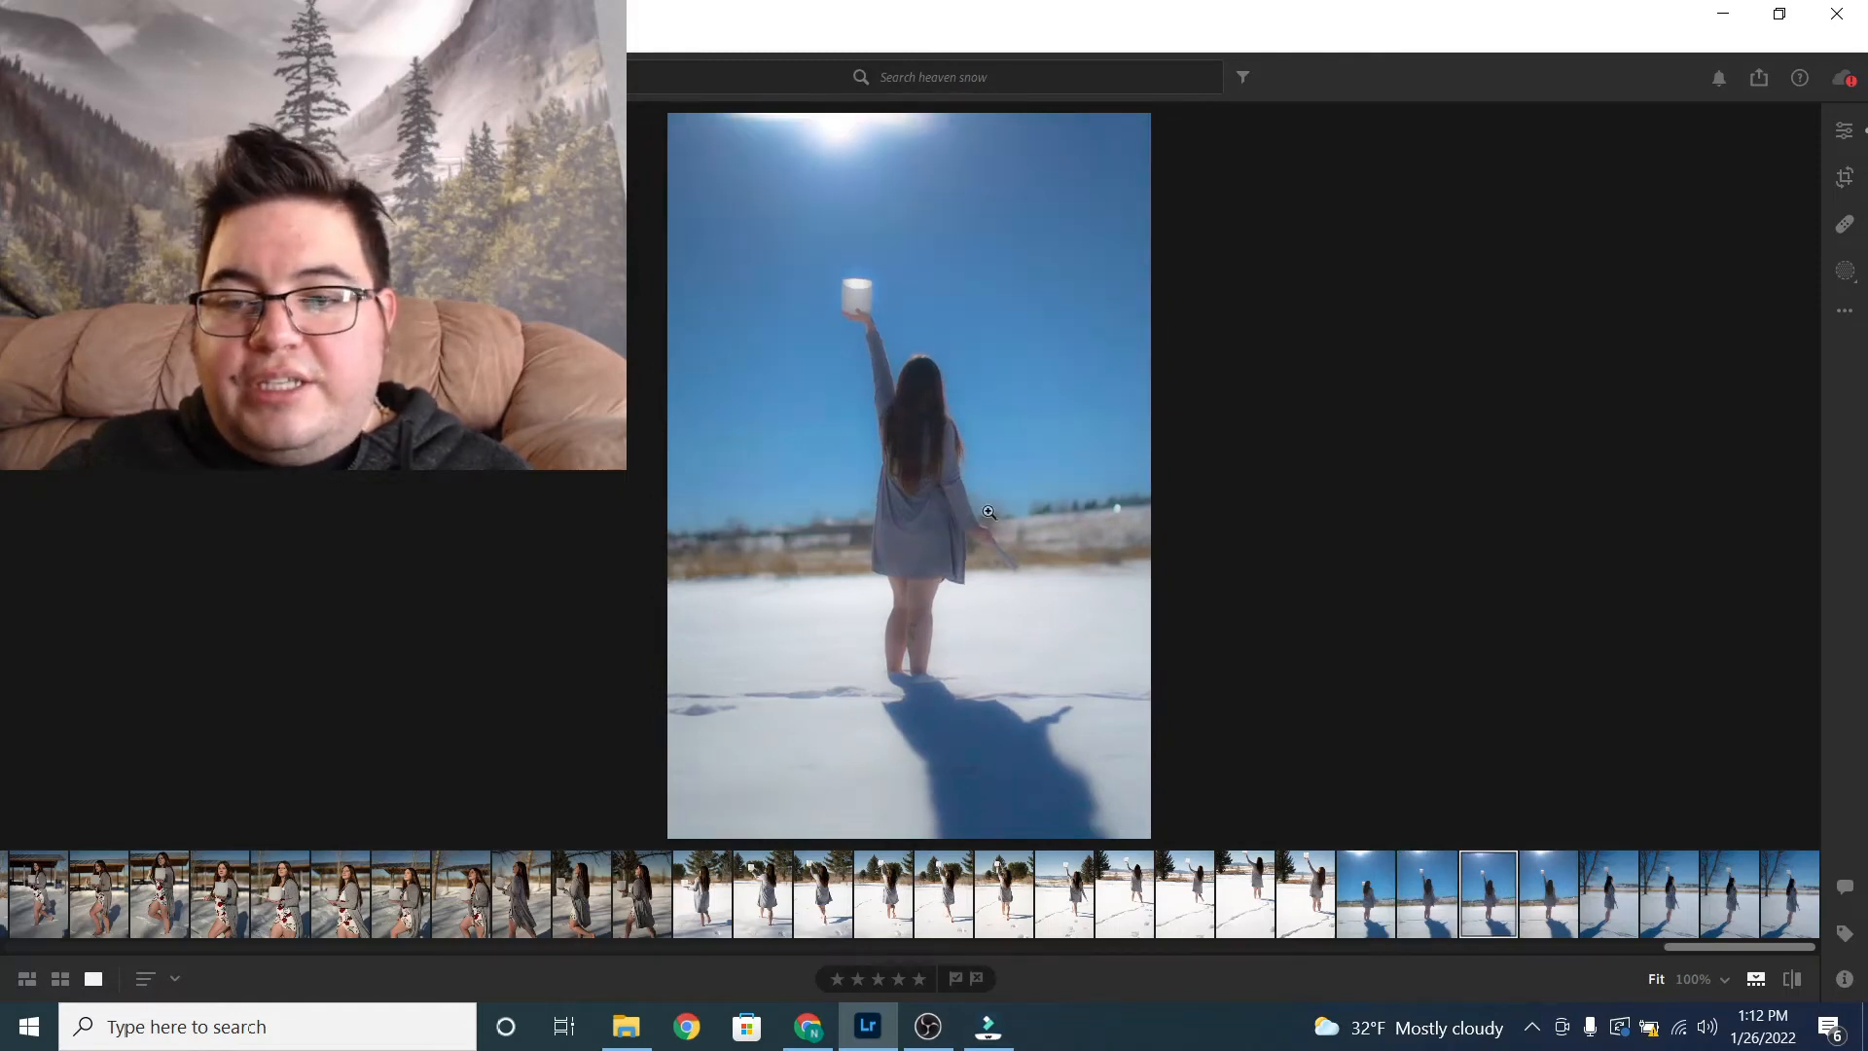
key(Right)
key(Right)
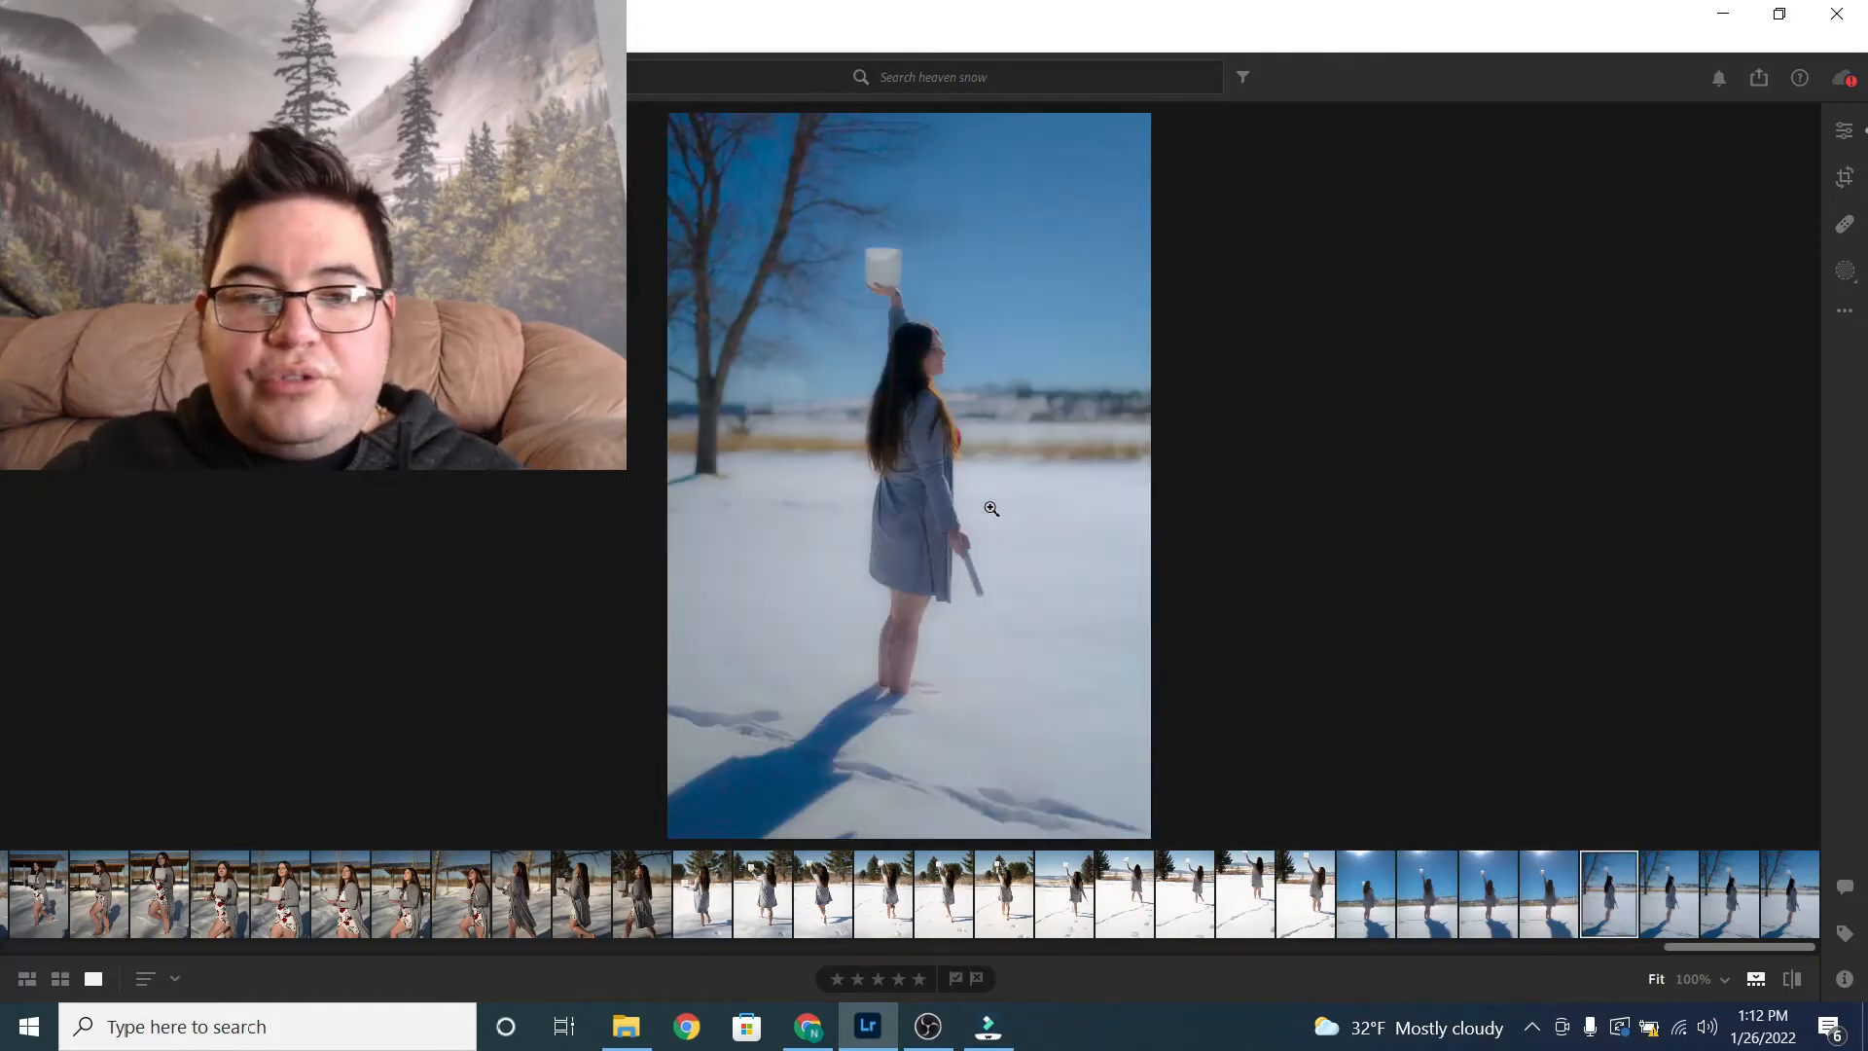
key(Right)
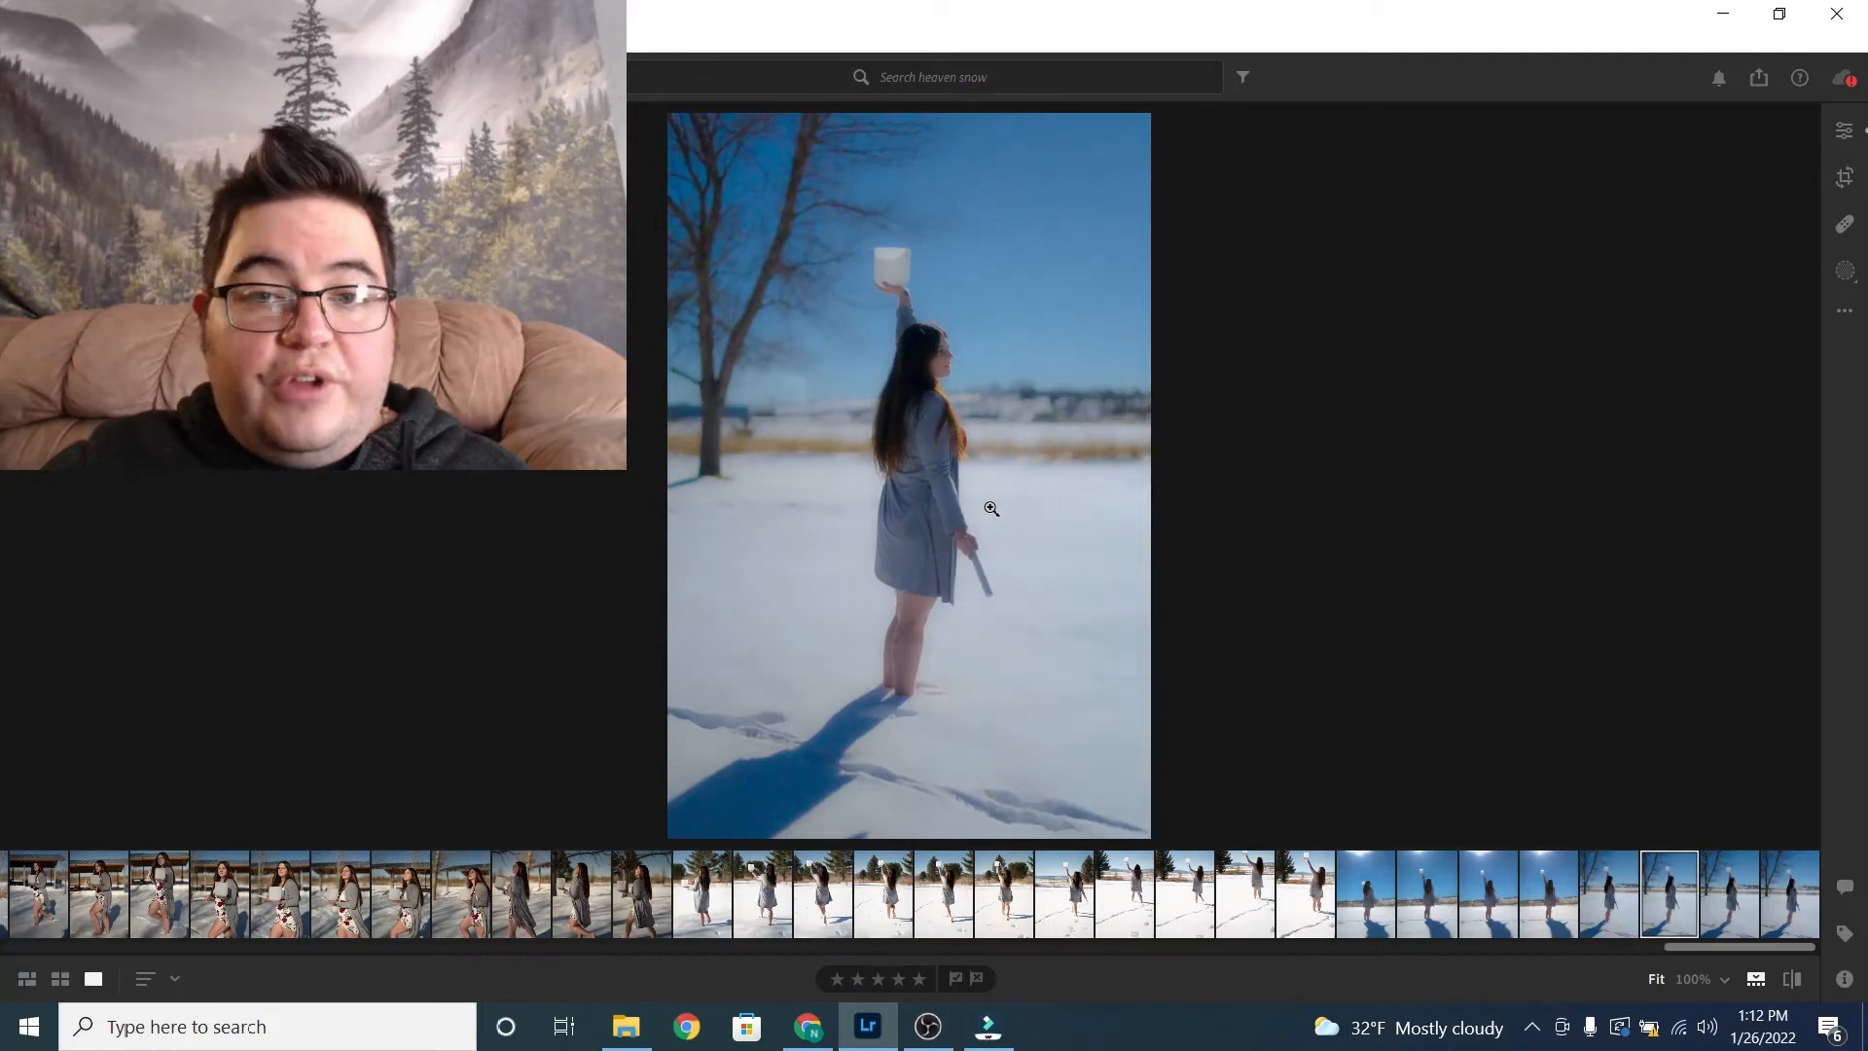
key(Right)
key(Right)
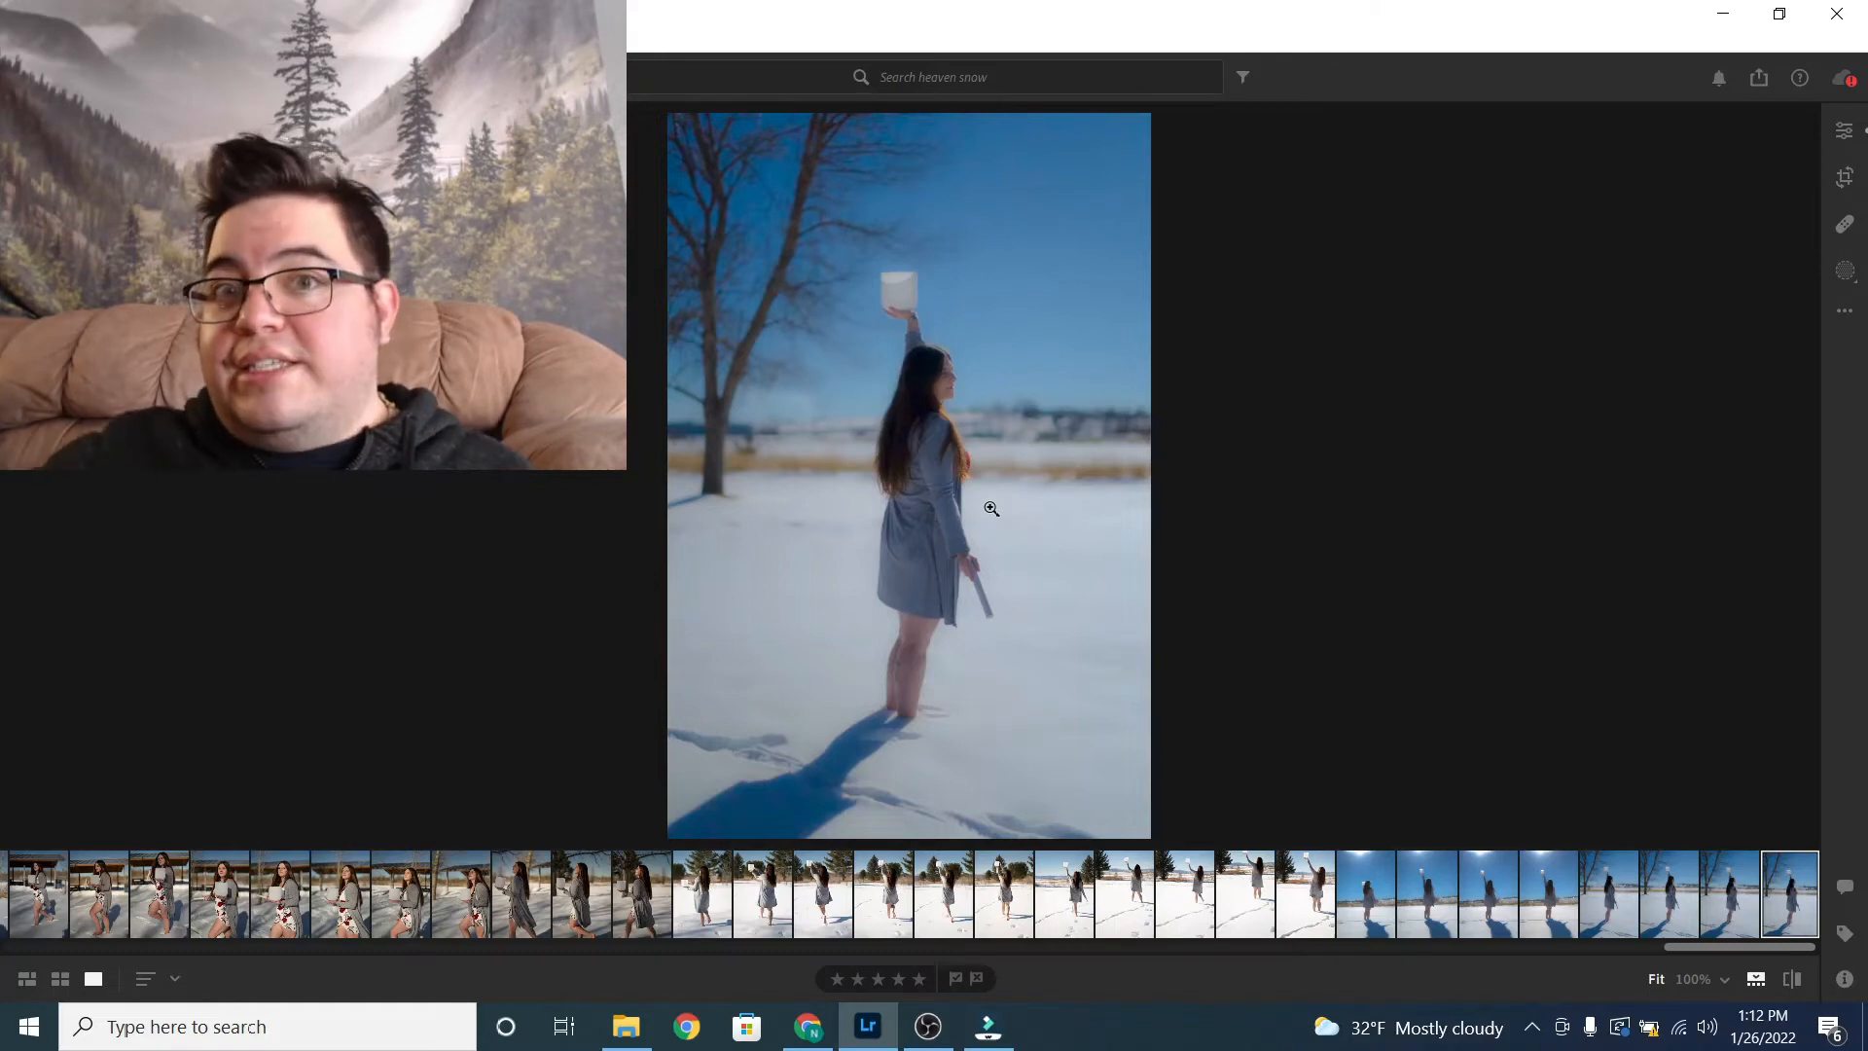
Step: Copy the first backlit photo's edit settings onto the dark close-up of the seated woman in the floral dress, and show its Light settings
click(1358, 879)
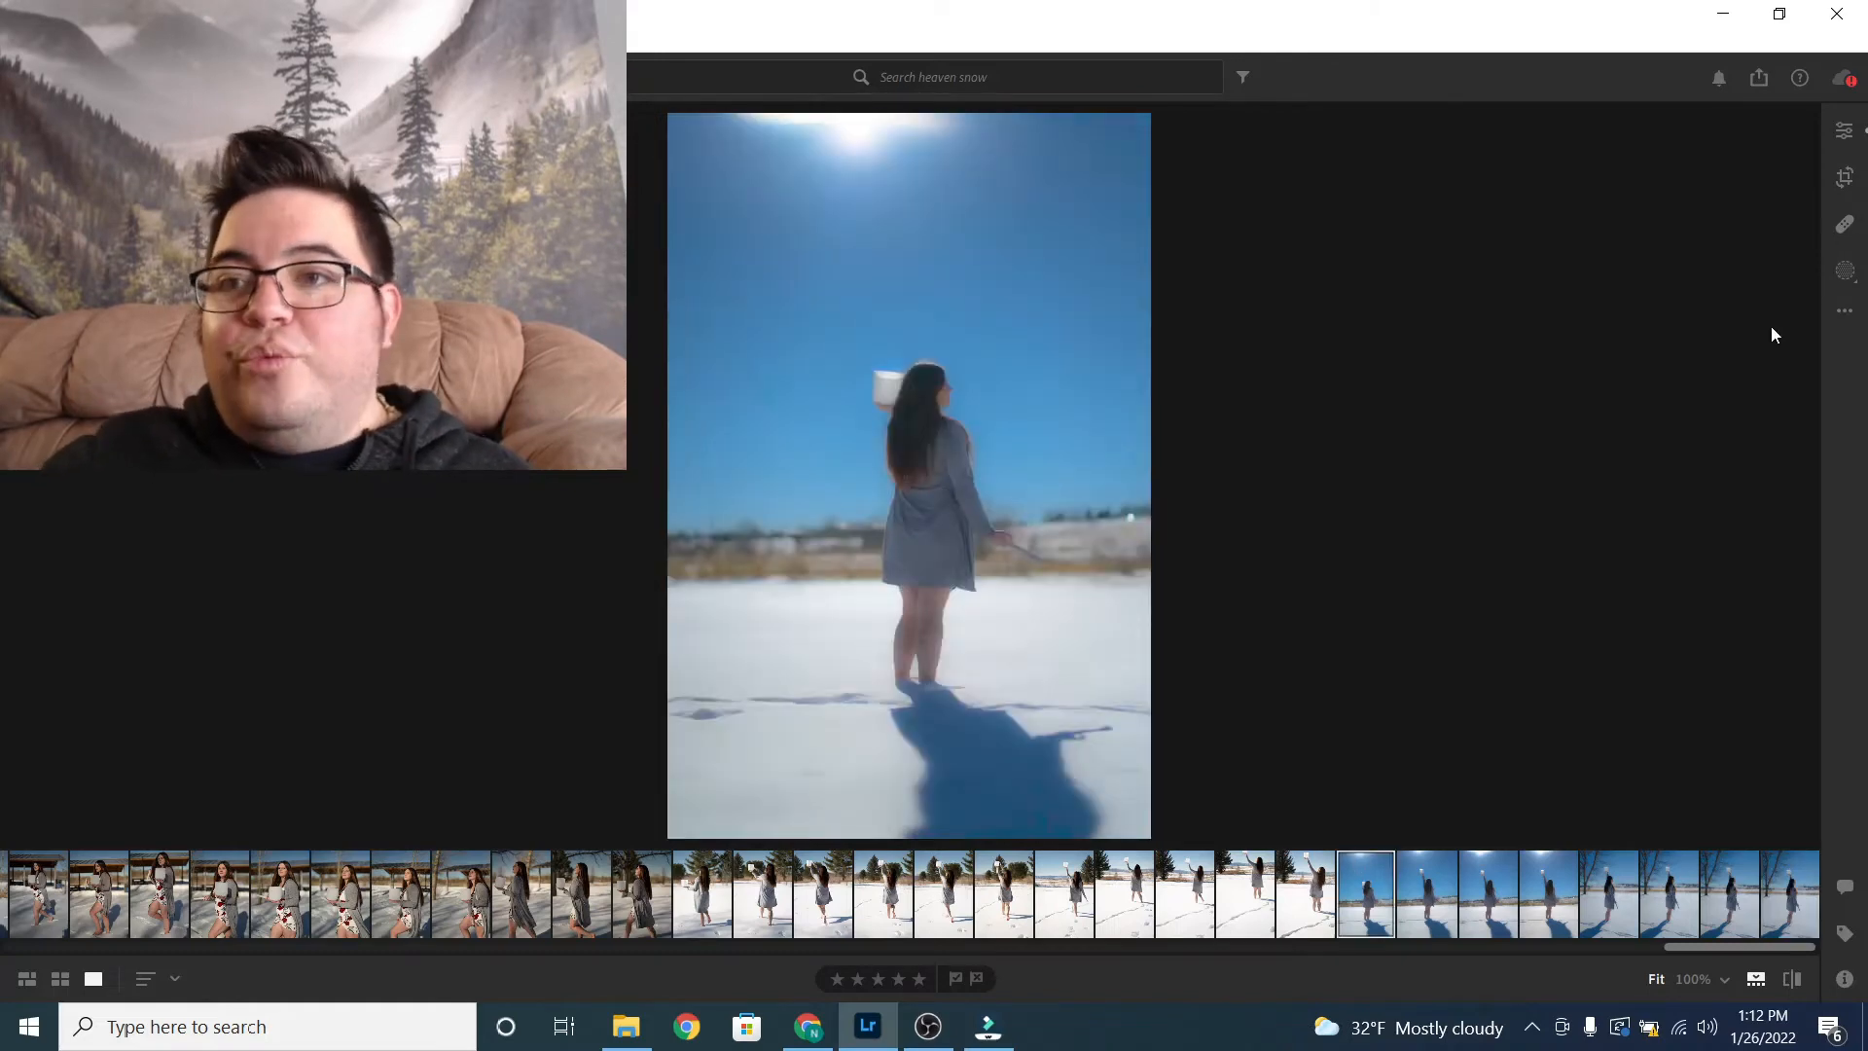
click(1846, 313)
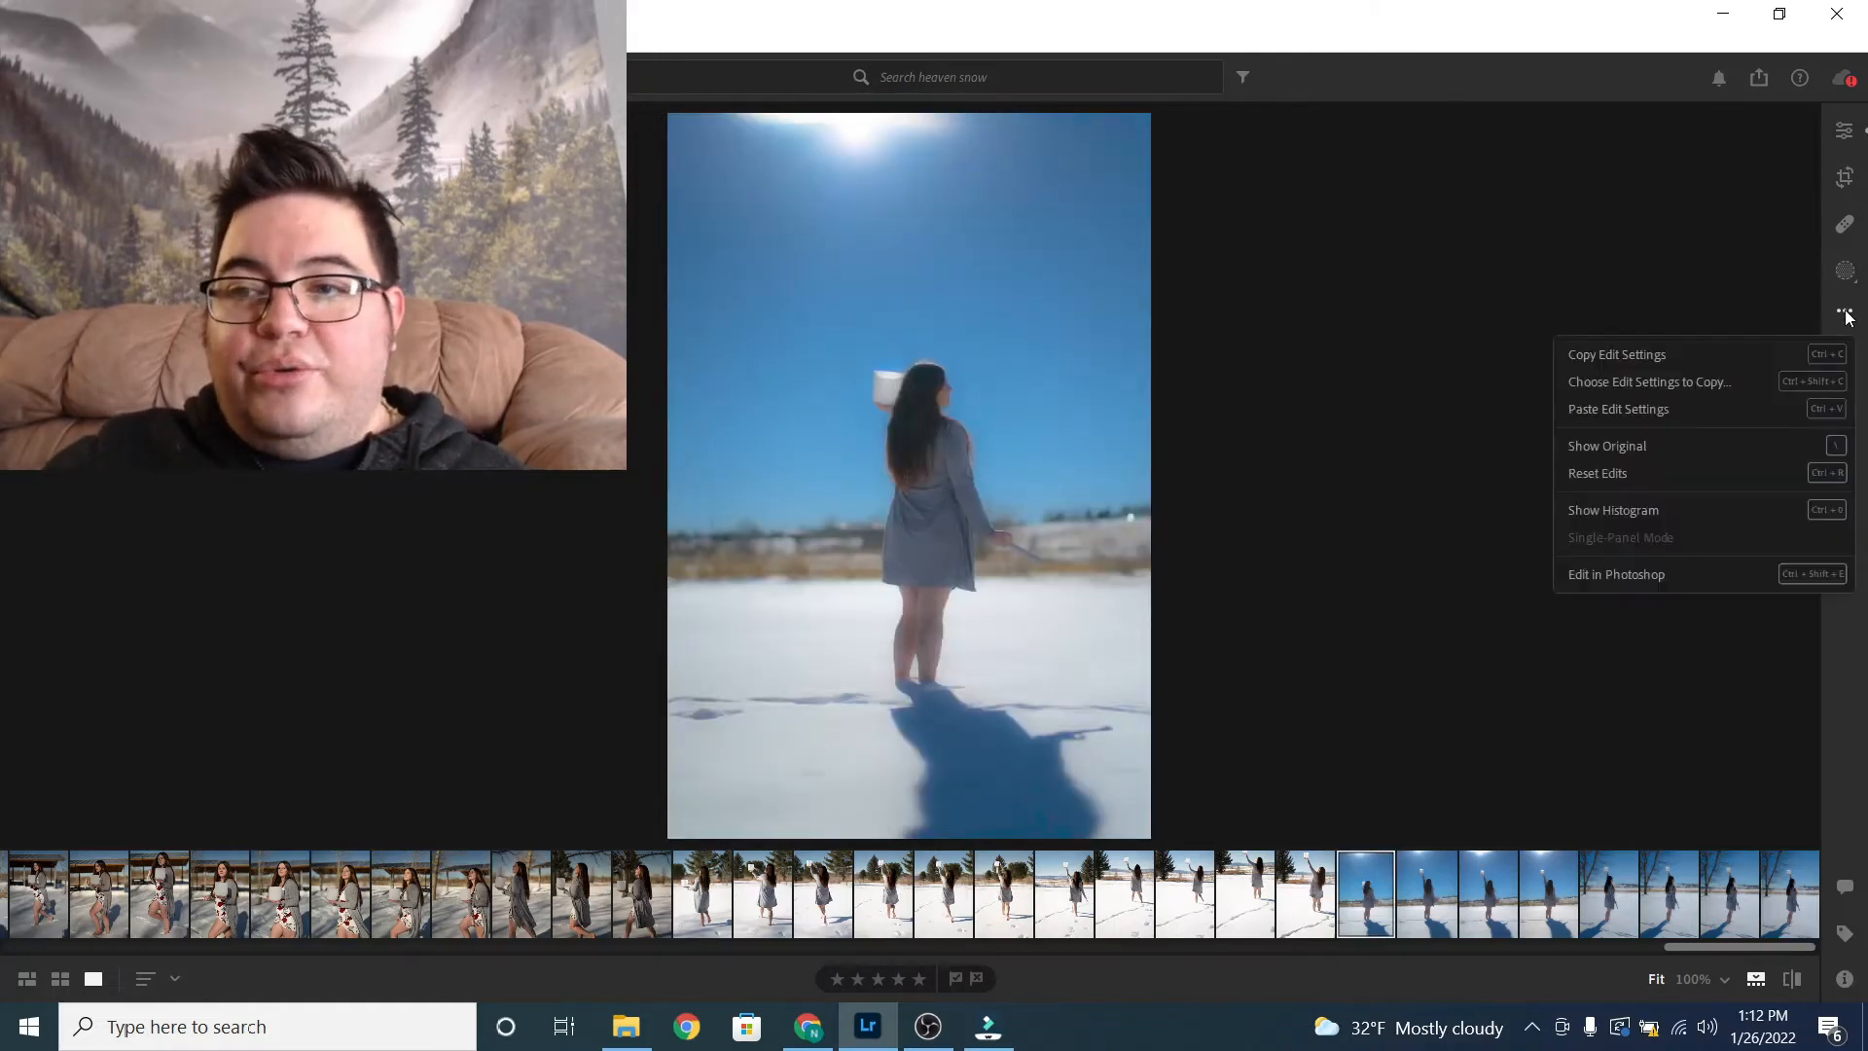
click(1643, 353)
drag(1655, 950, 1226, 967)
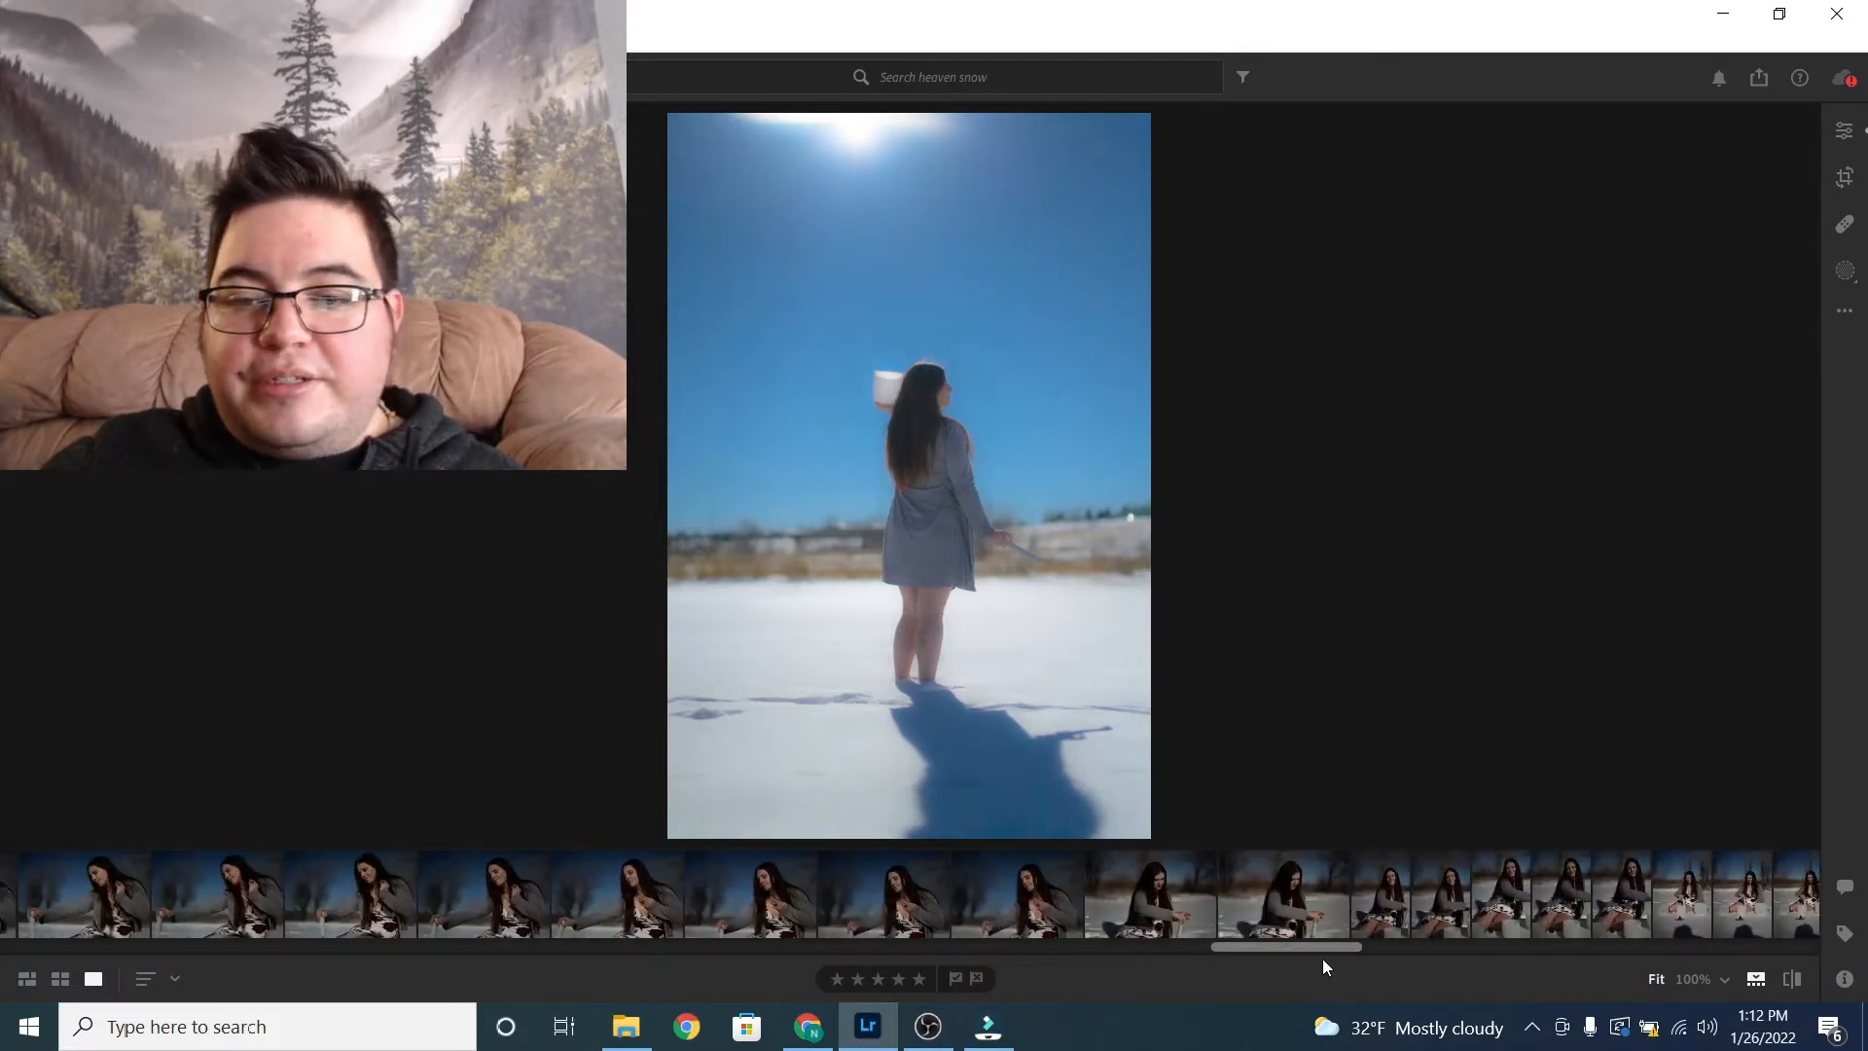
click(1300, 903)
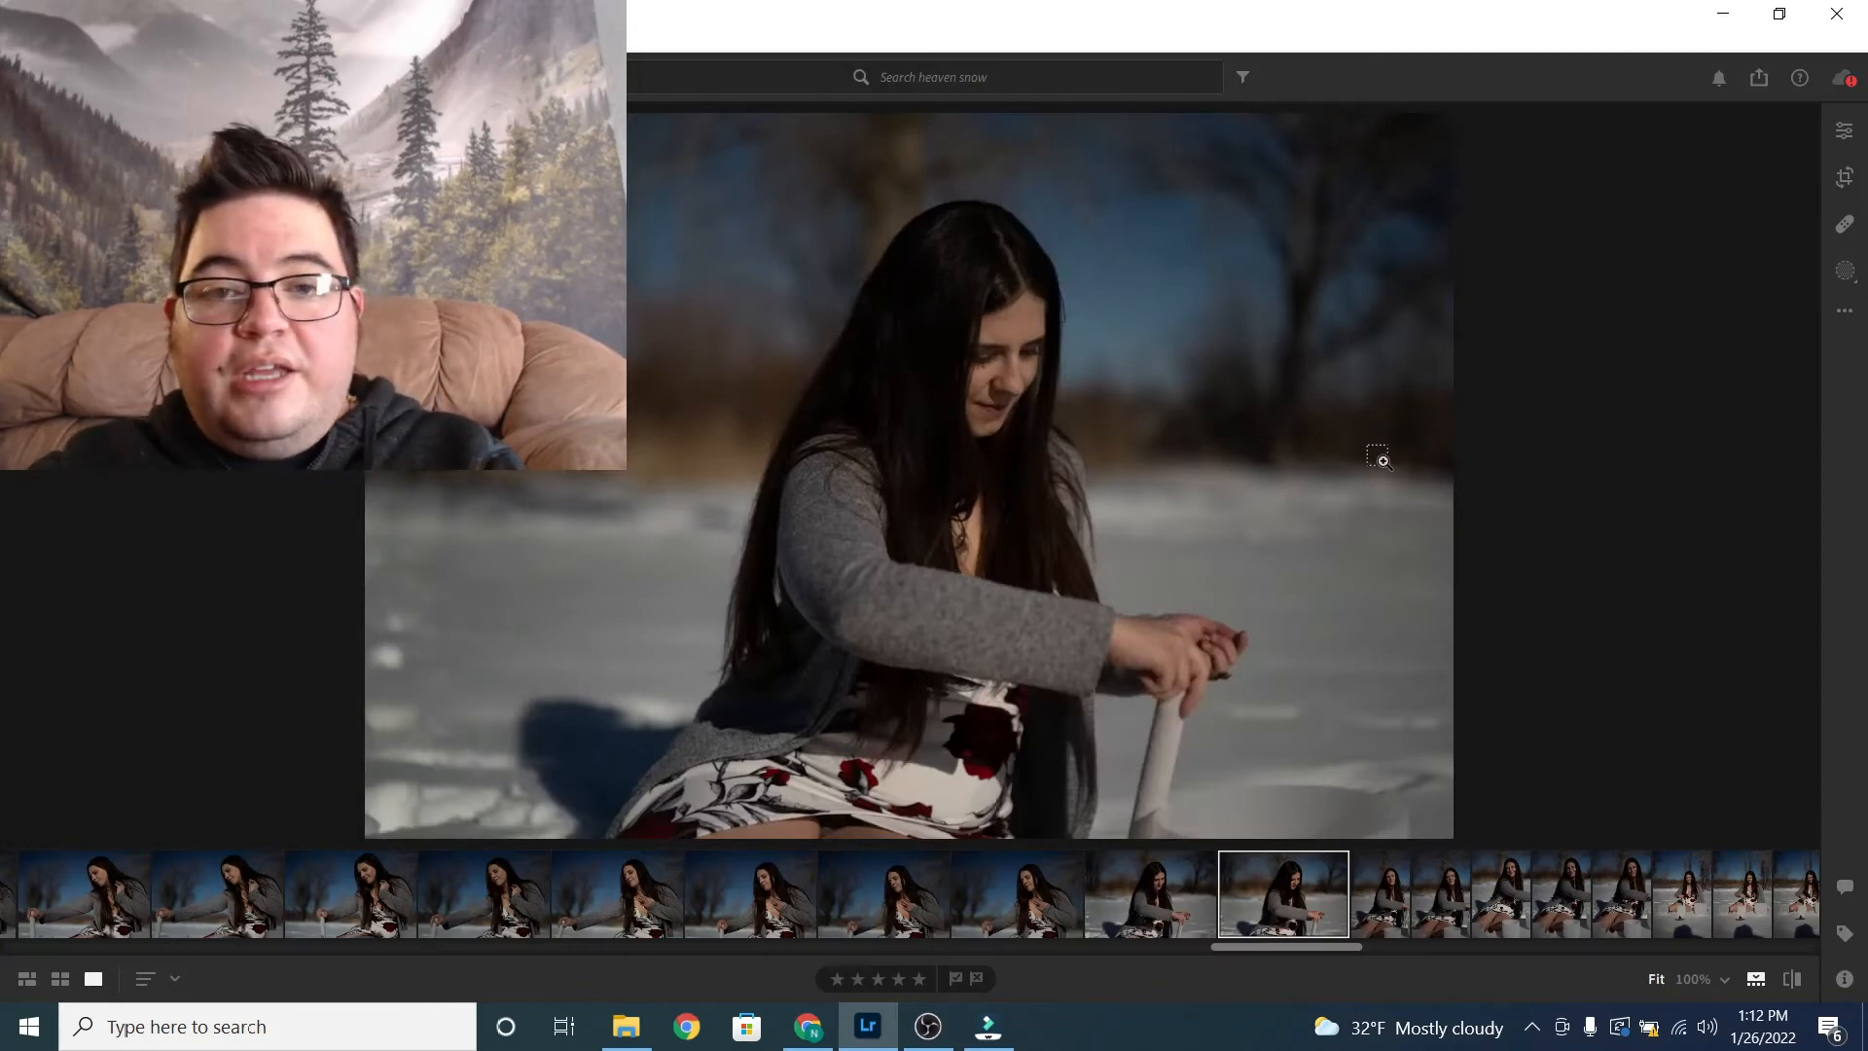
key(ctrl+v)
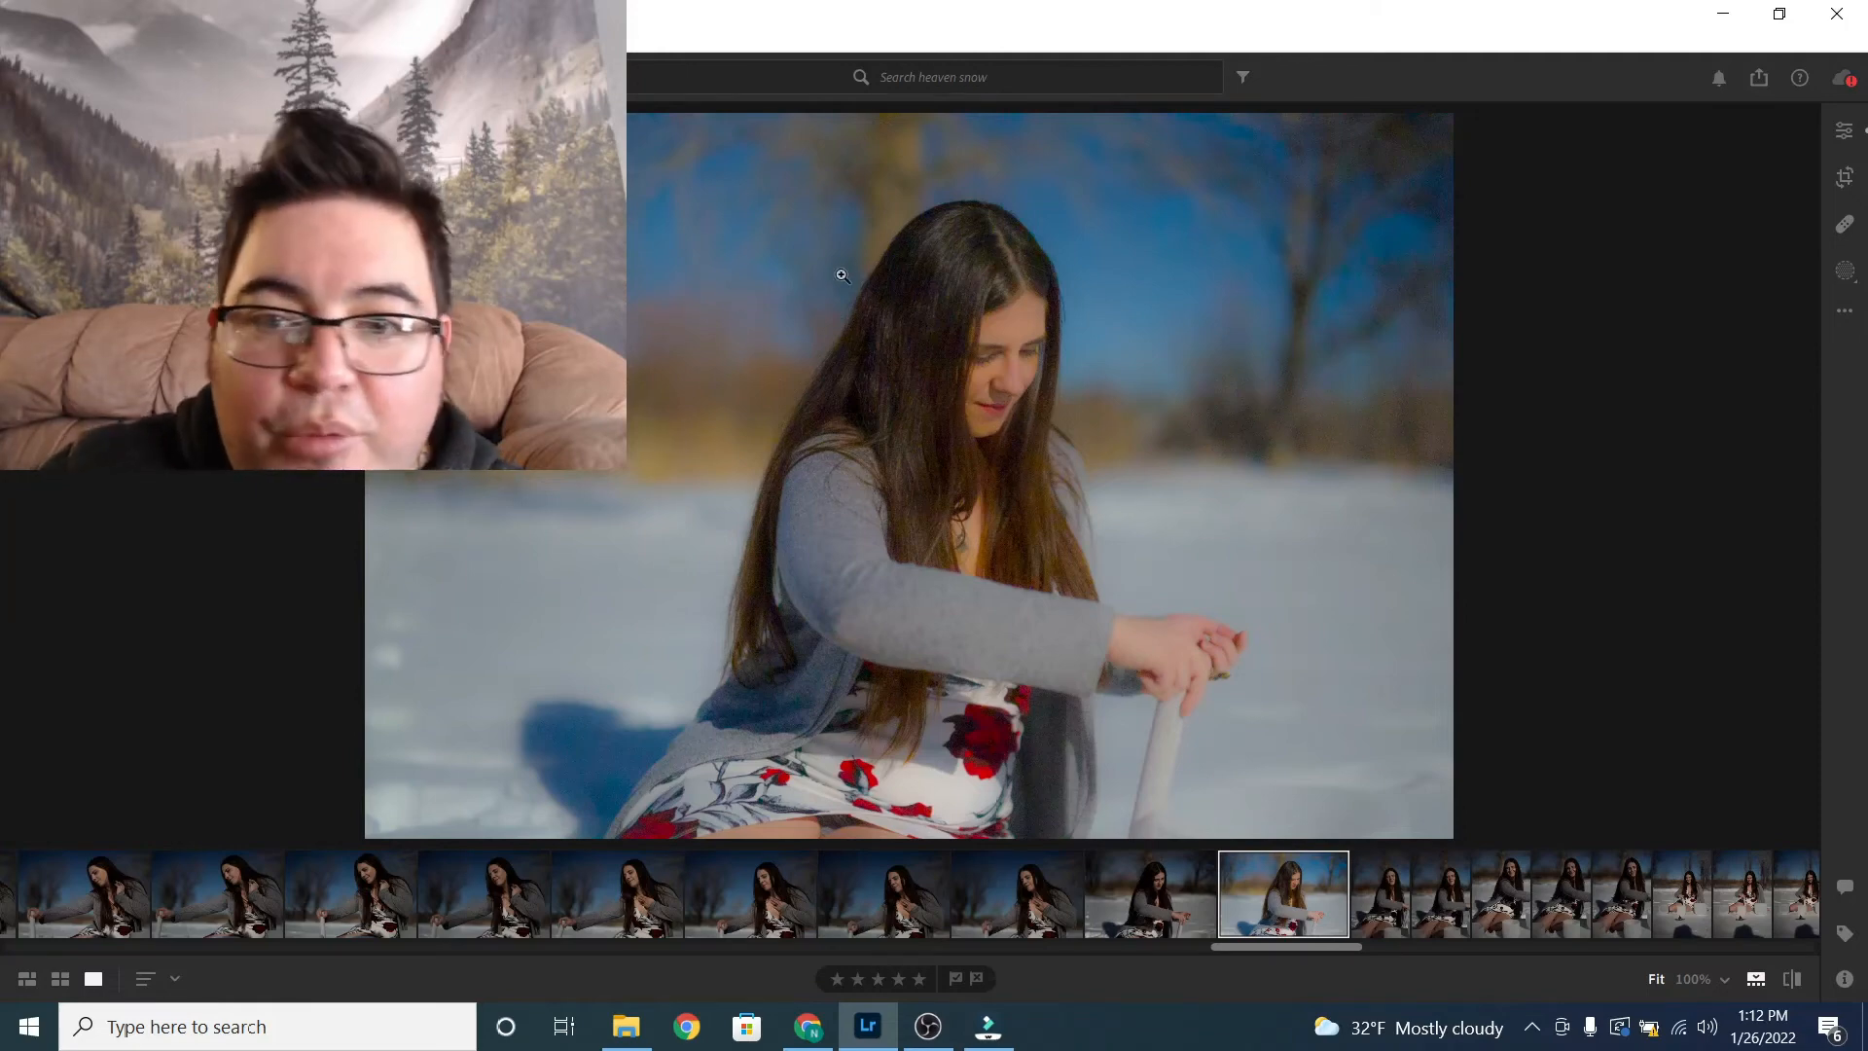
click(1844, 131)
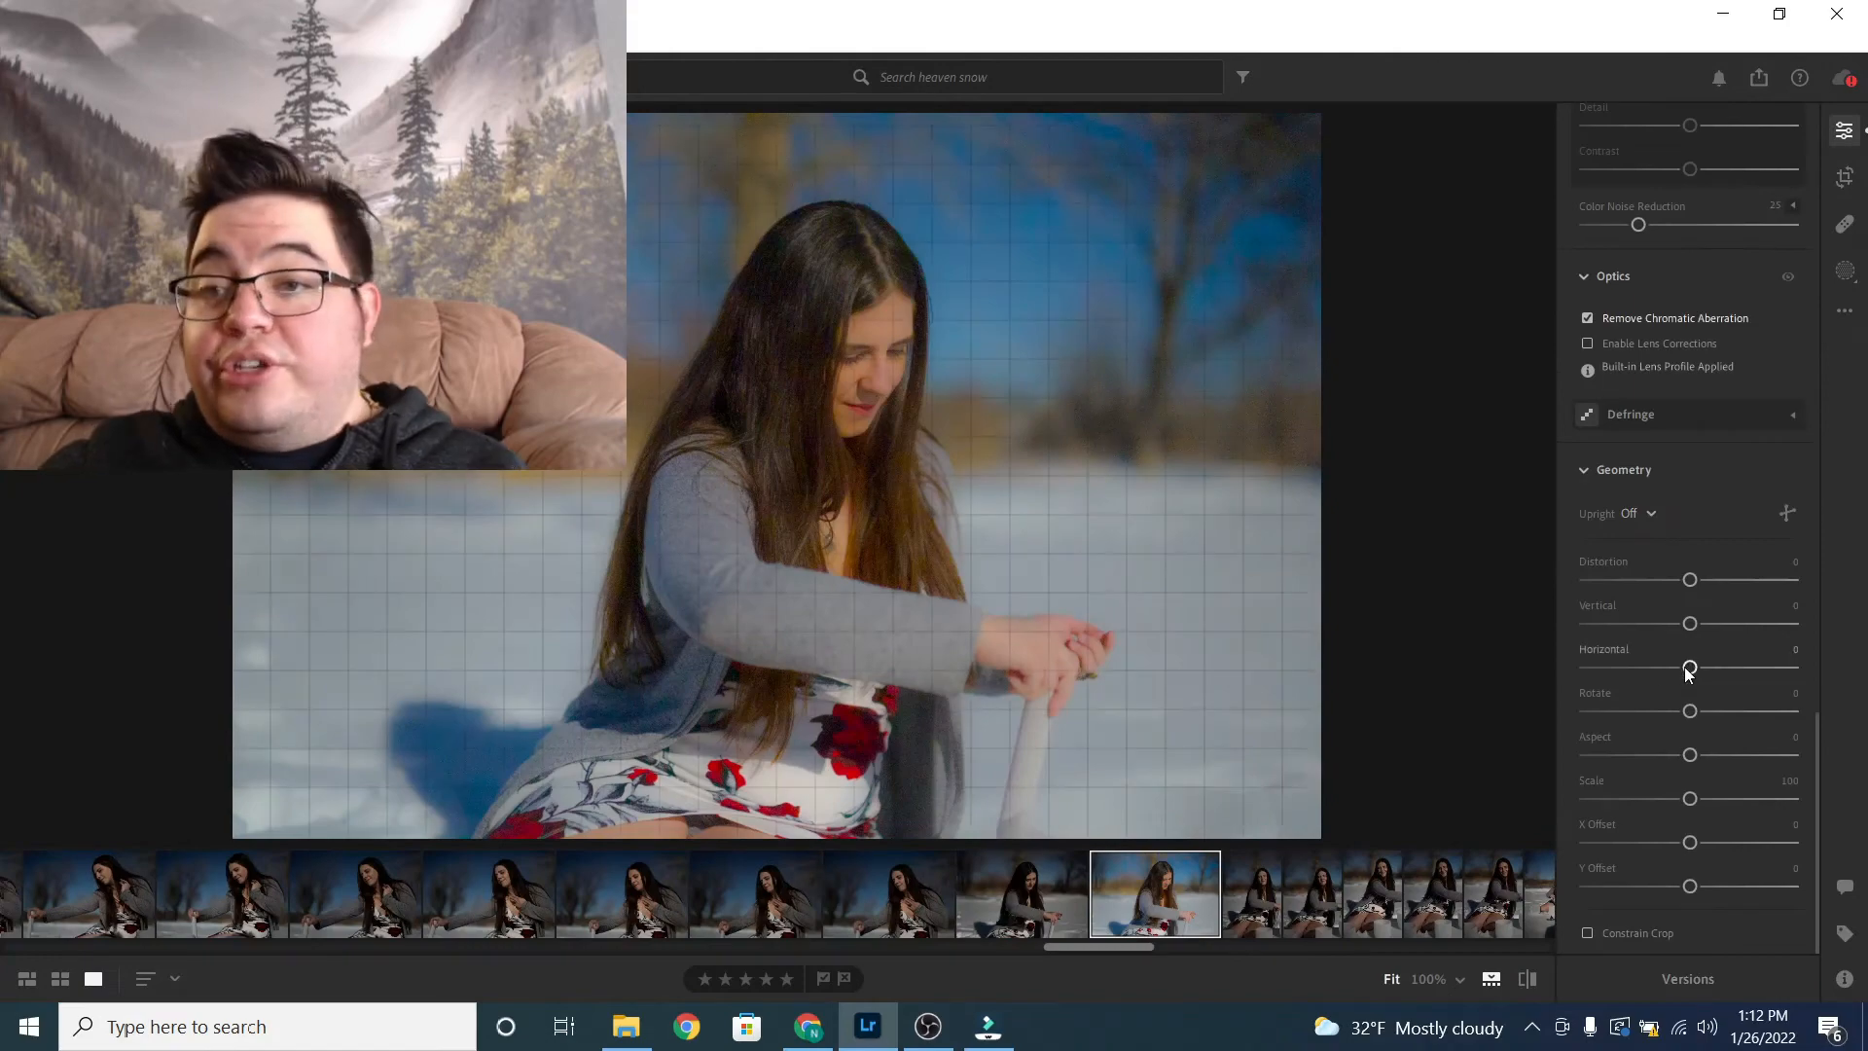
scroll(1684, 665, up, 10)
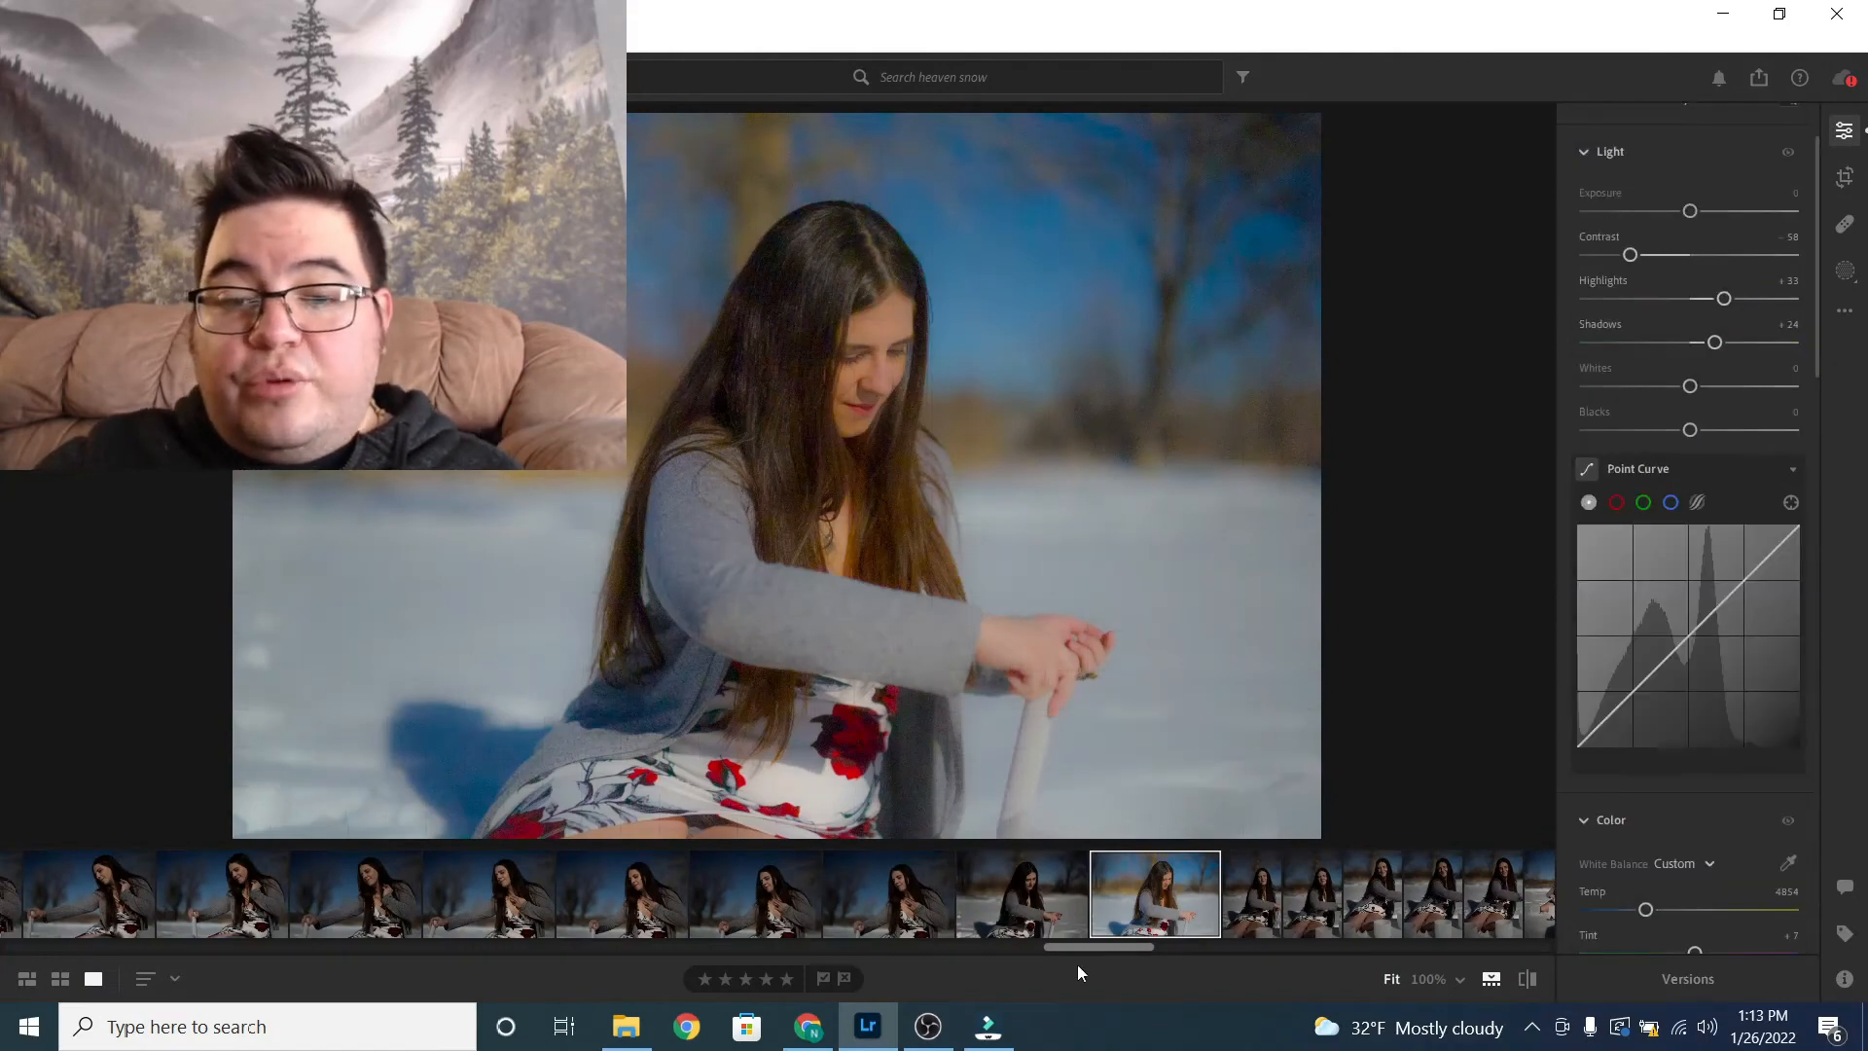
Step: Compare the fourth backlit photo, under the sun, with the side-on shots beside the tree, and look through its edit settings
drag(1125, 946, 1532, 944)
click(1284, 895)
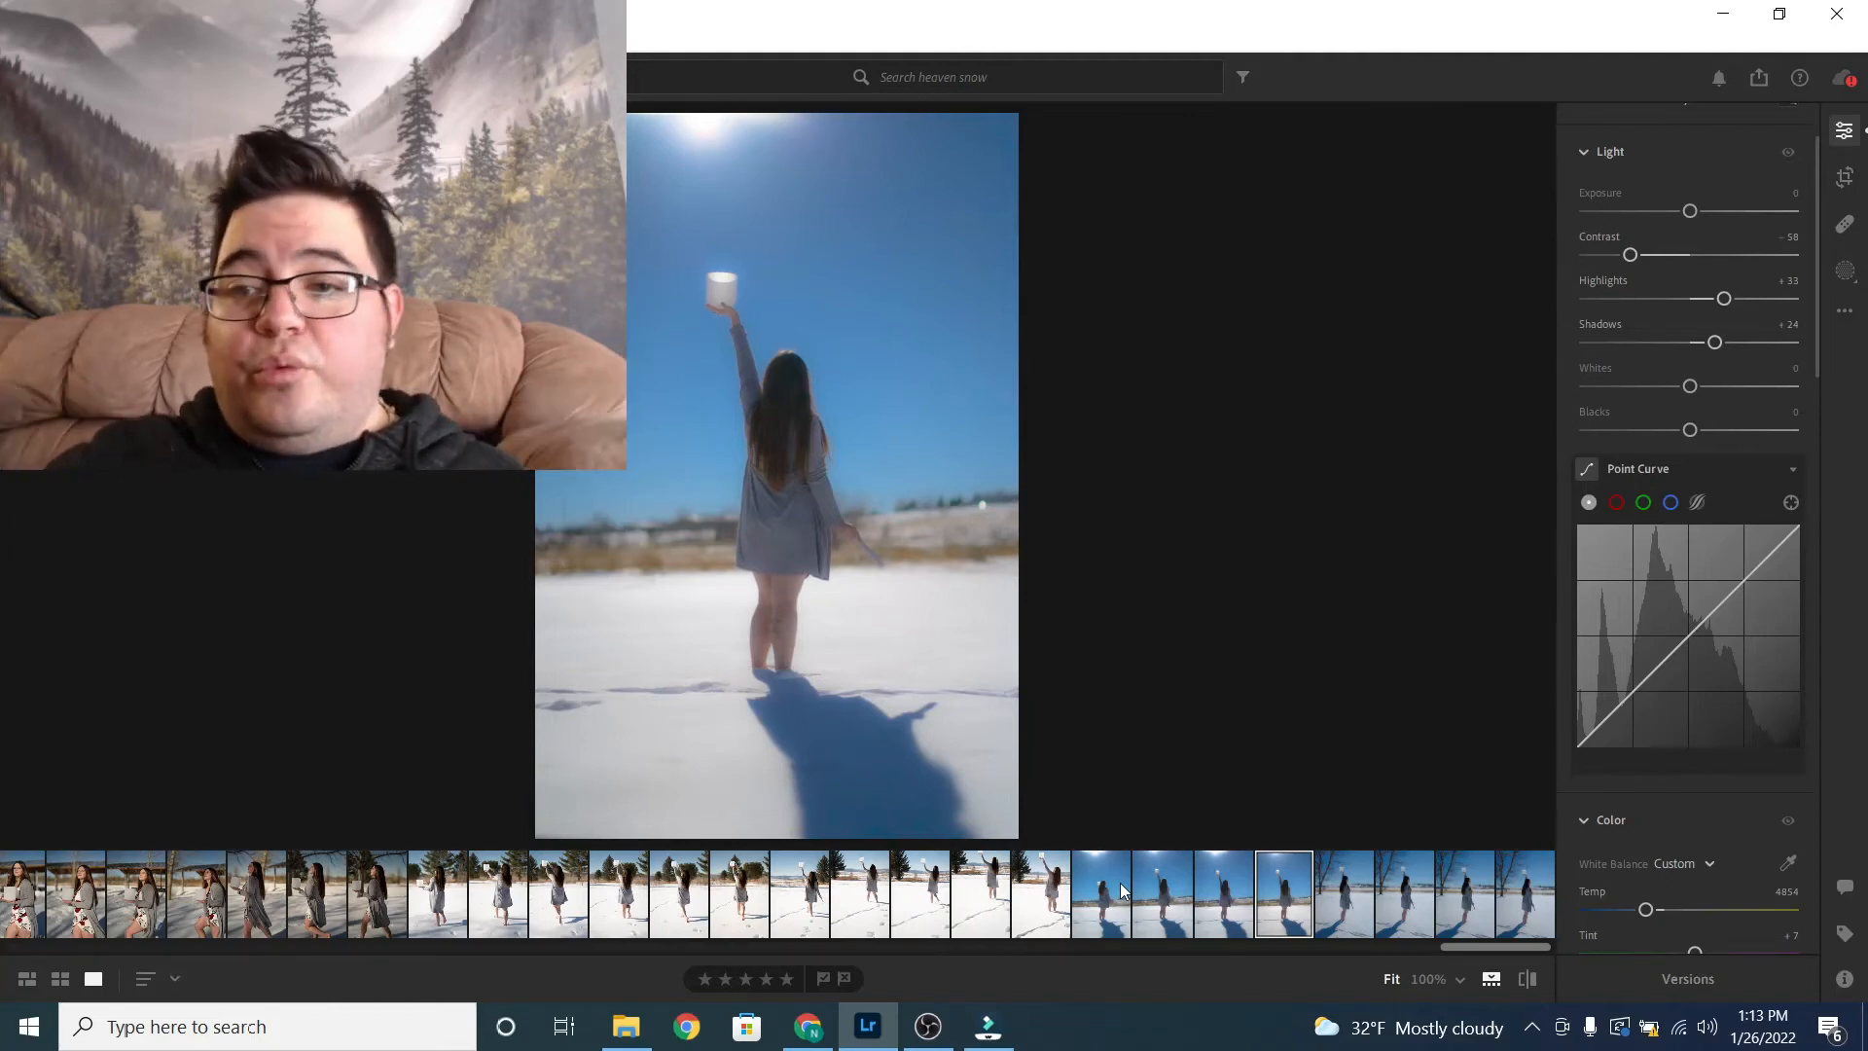
click(1340, 899)
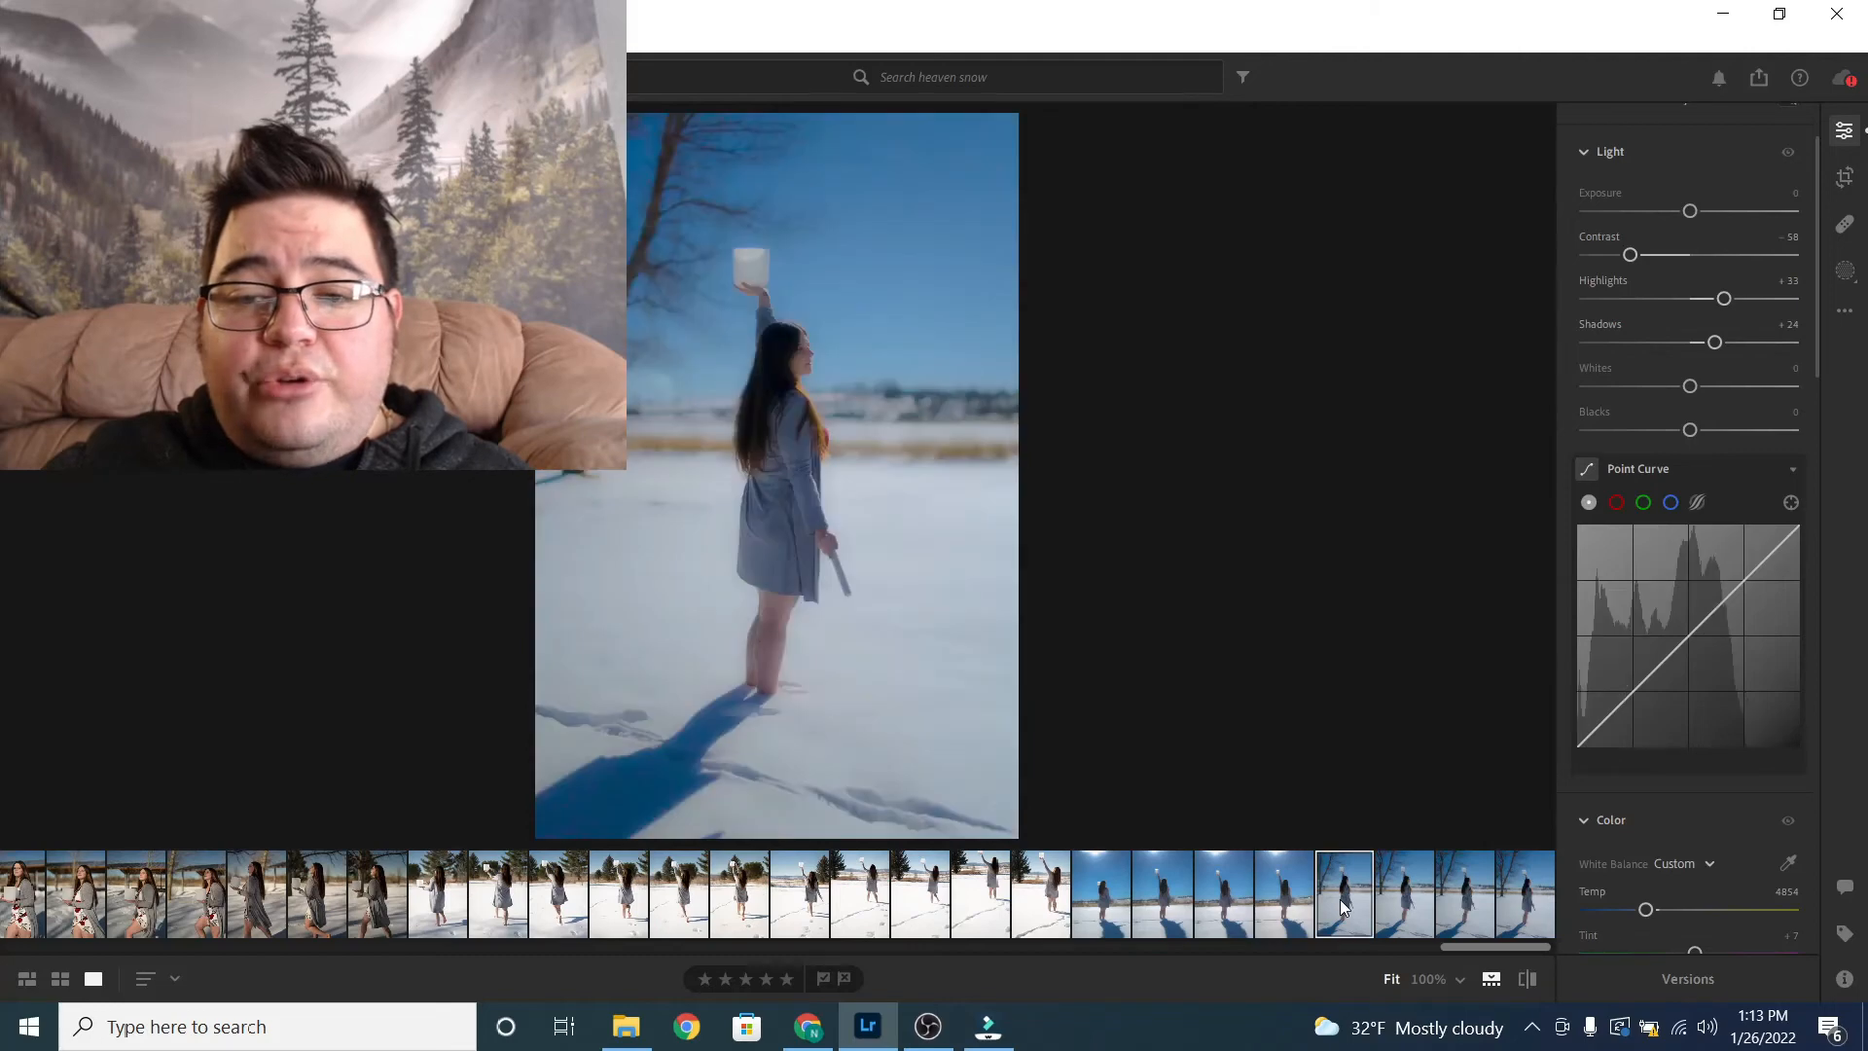
key(Left)
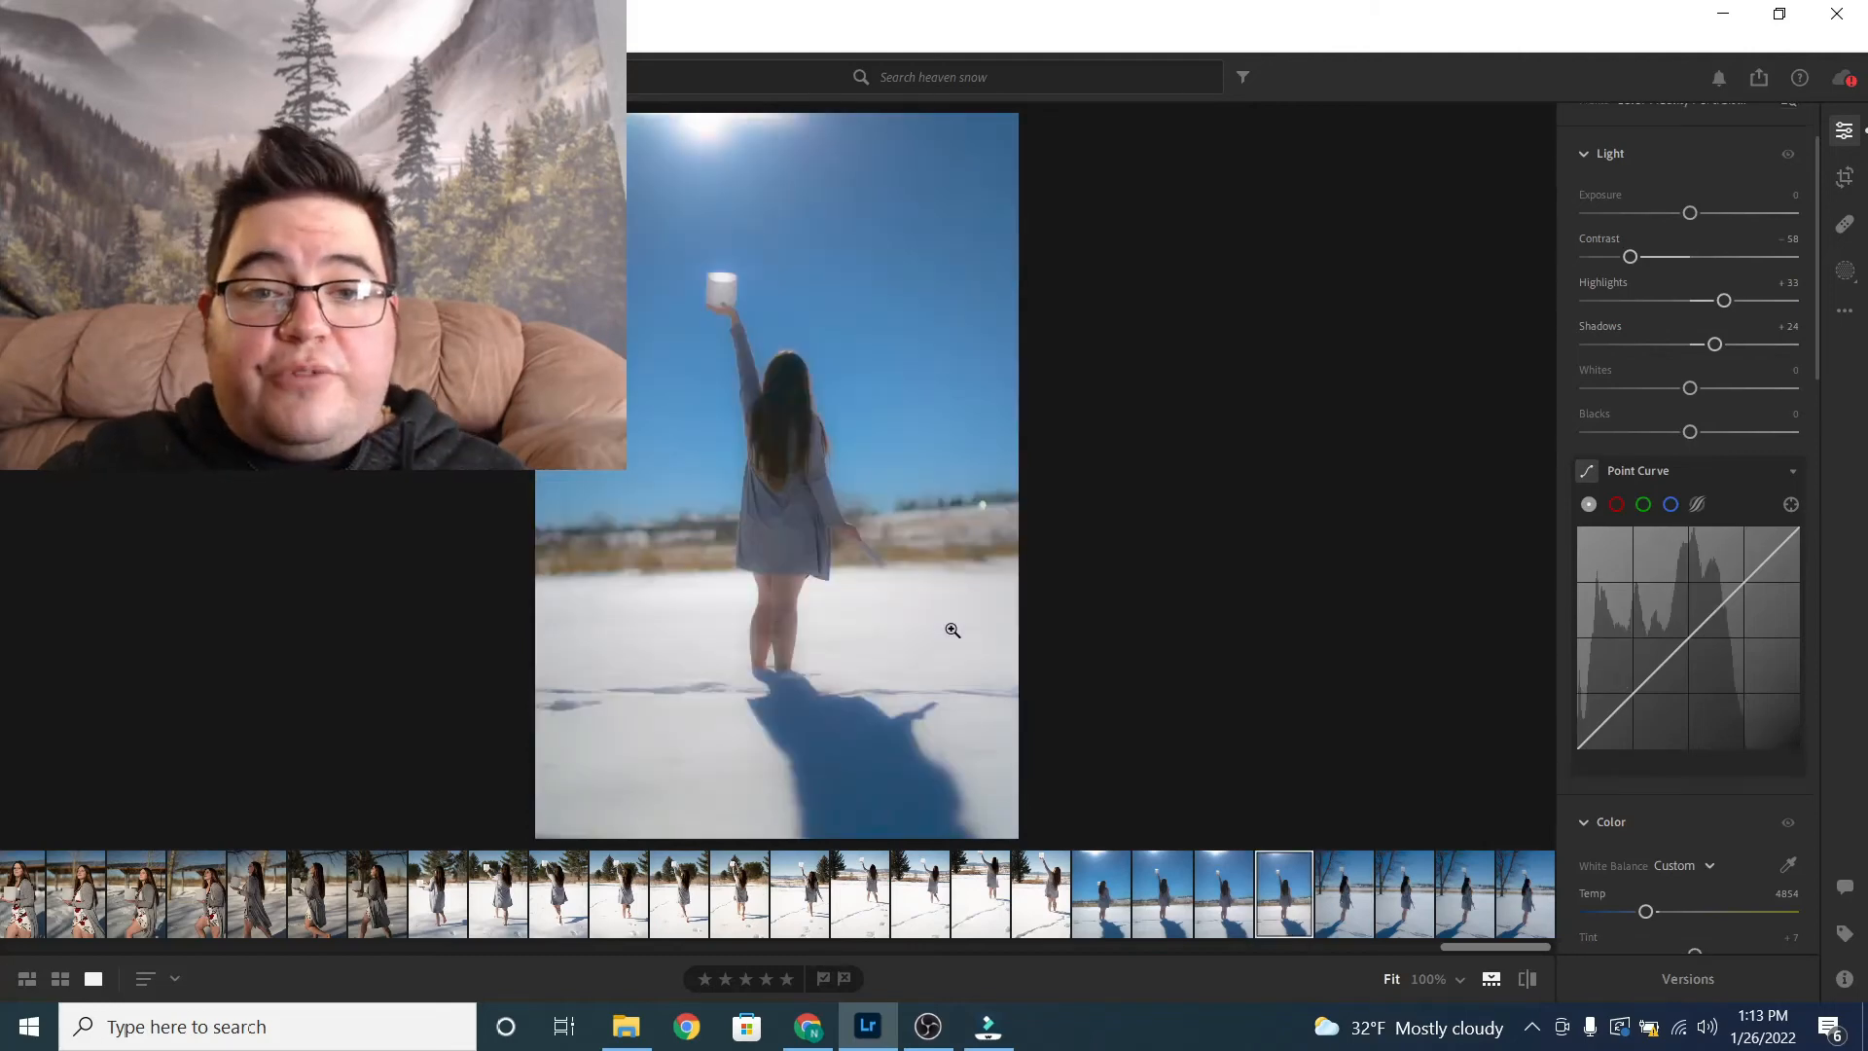
key(Right)
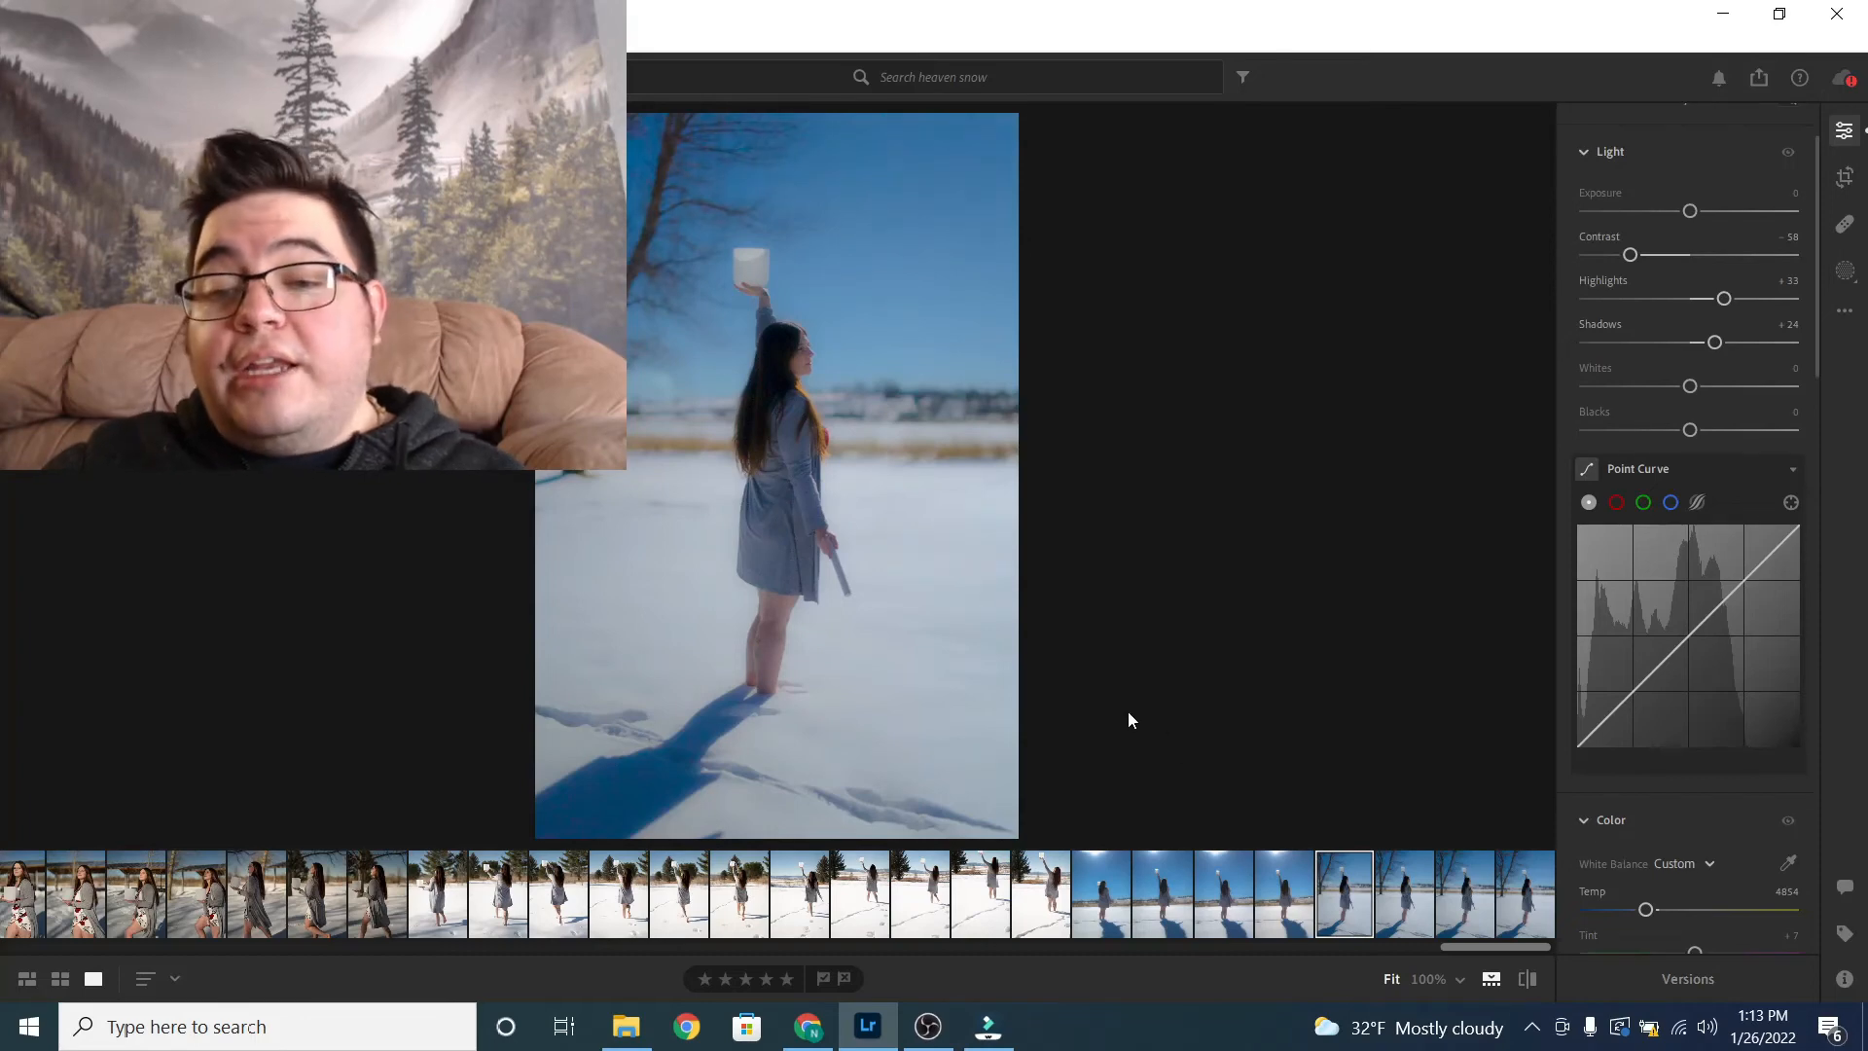
scroll(1673, 646, up, 2)
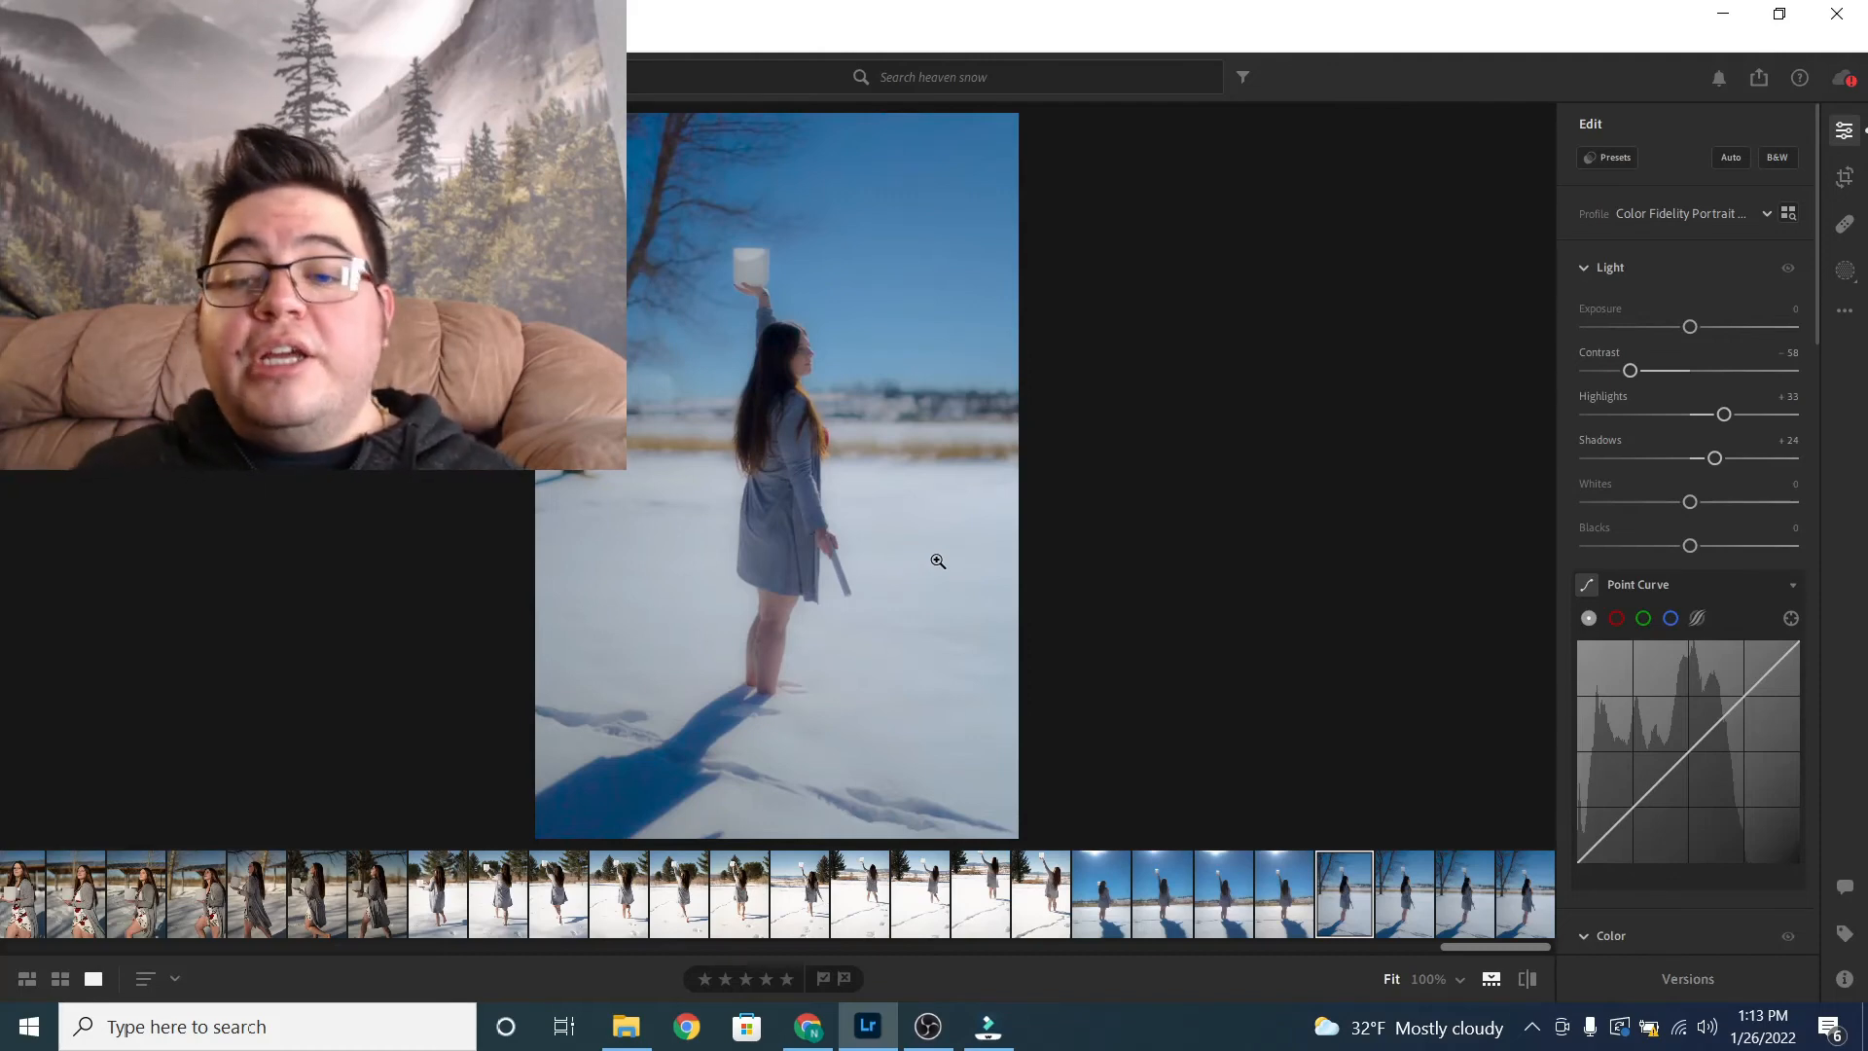
key(Right)
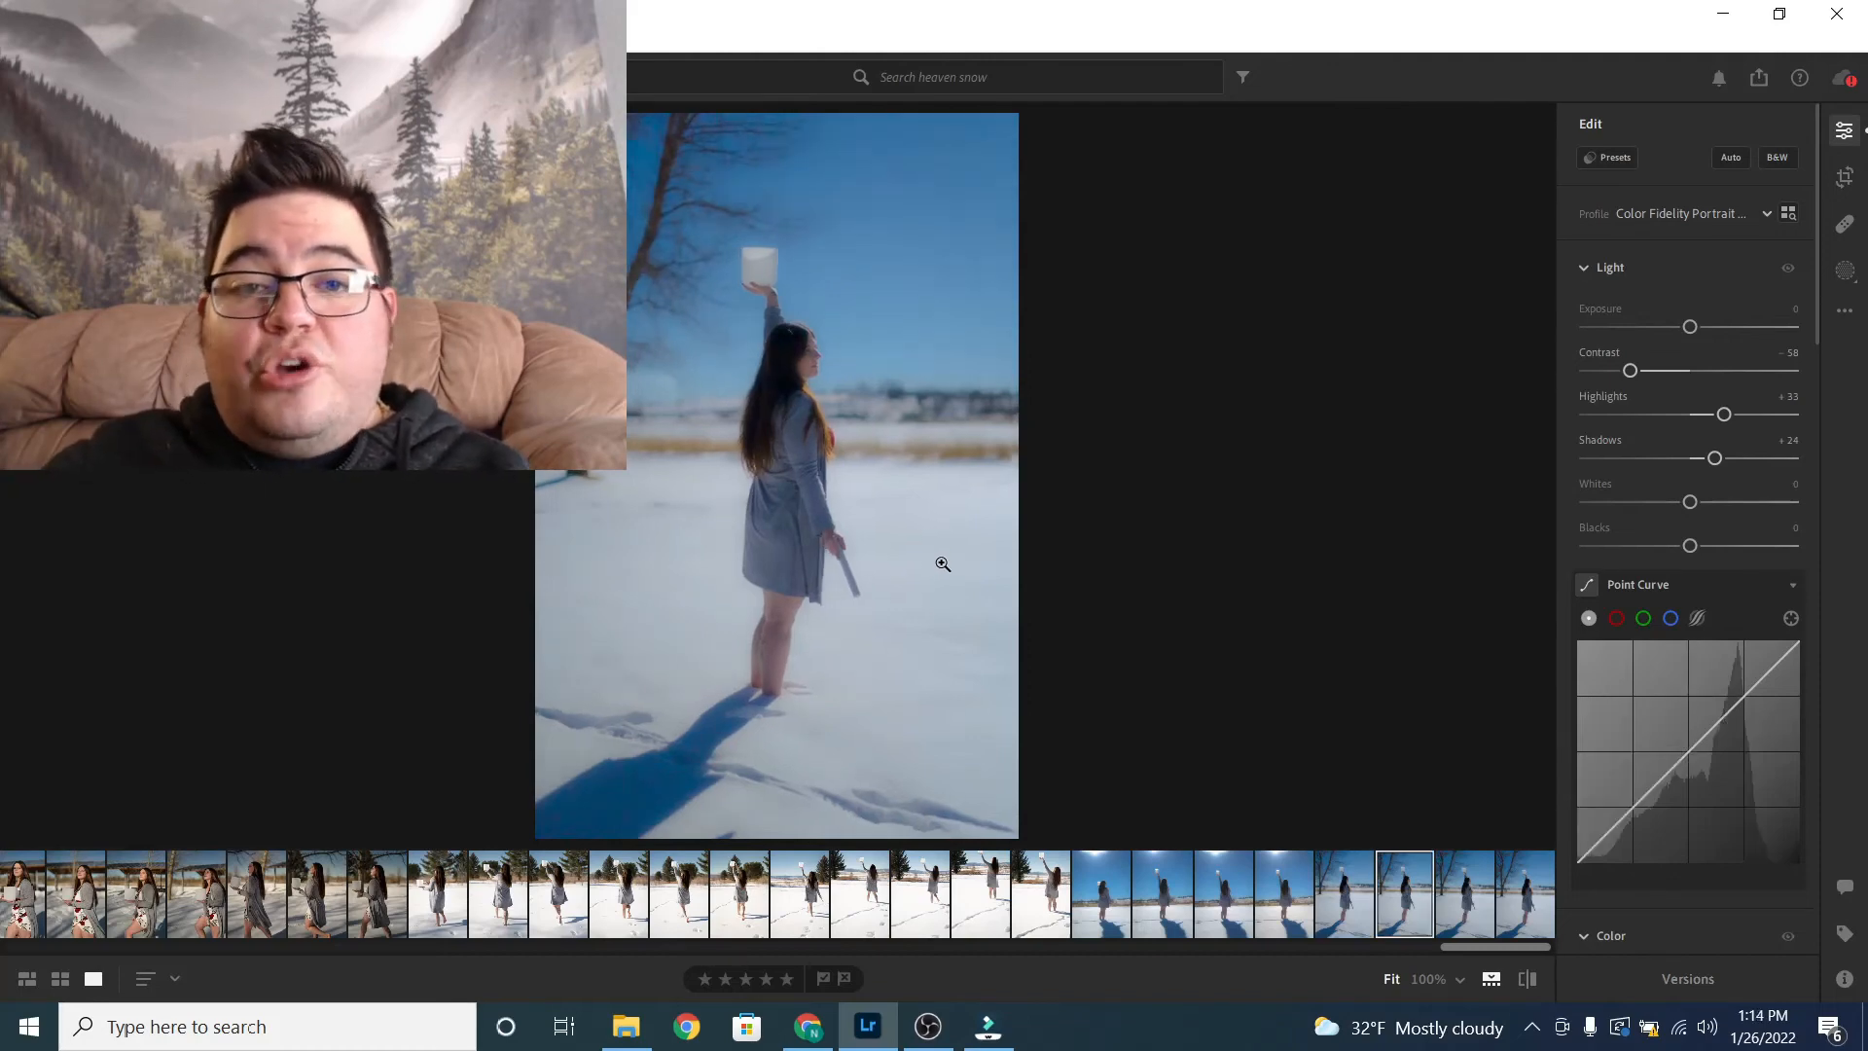
key(Left)
key(Left)
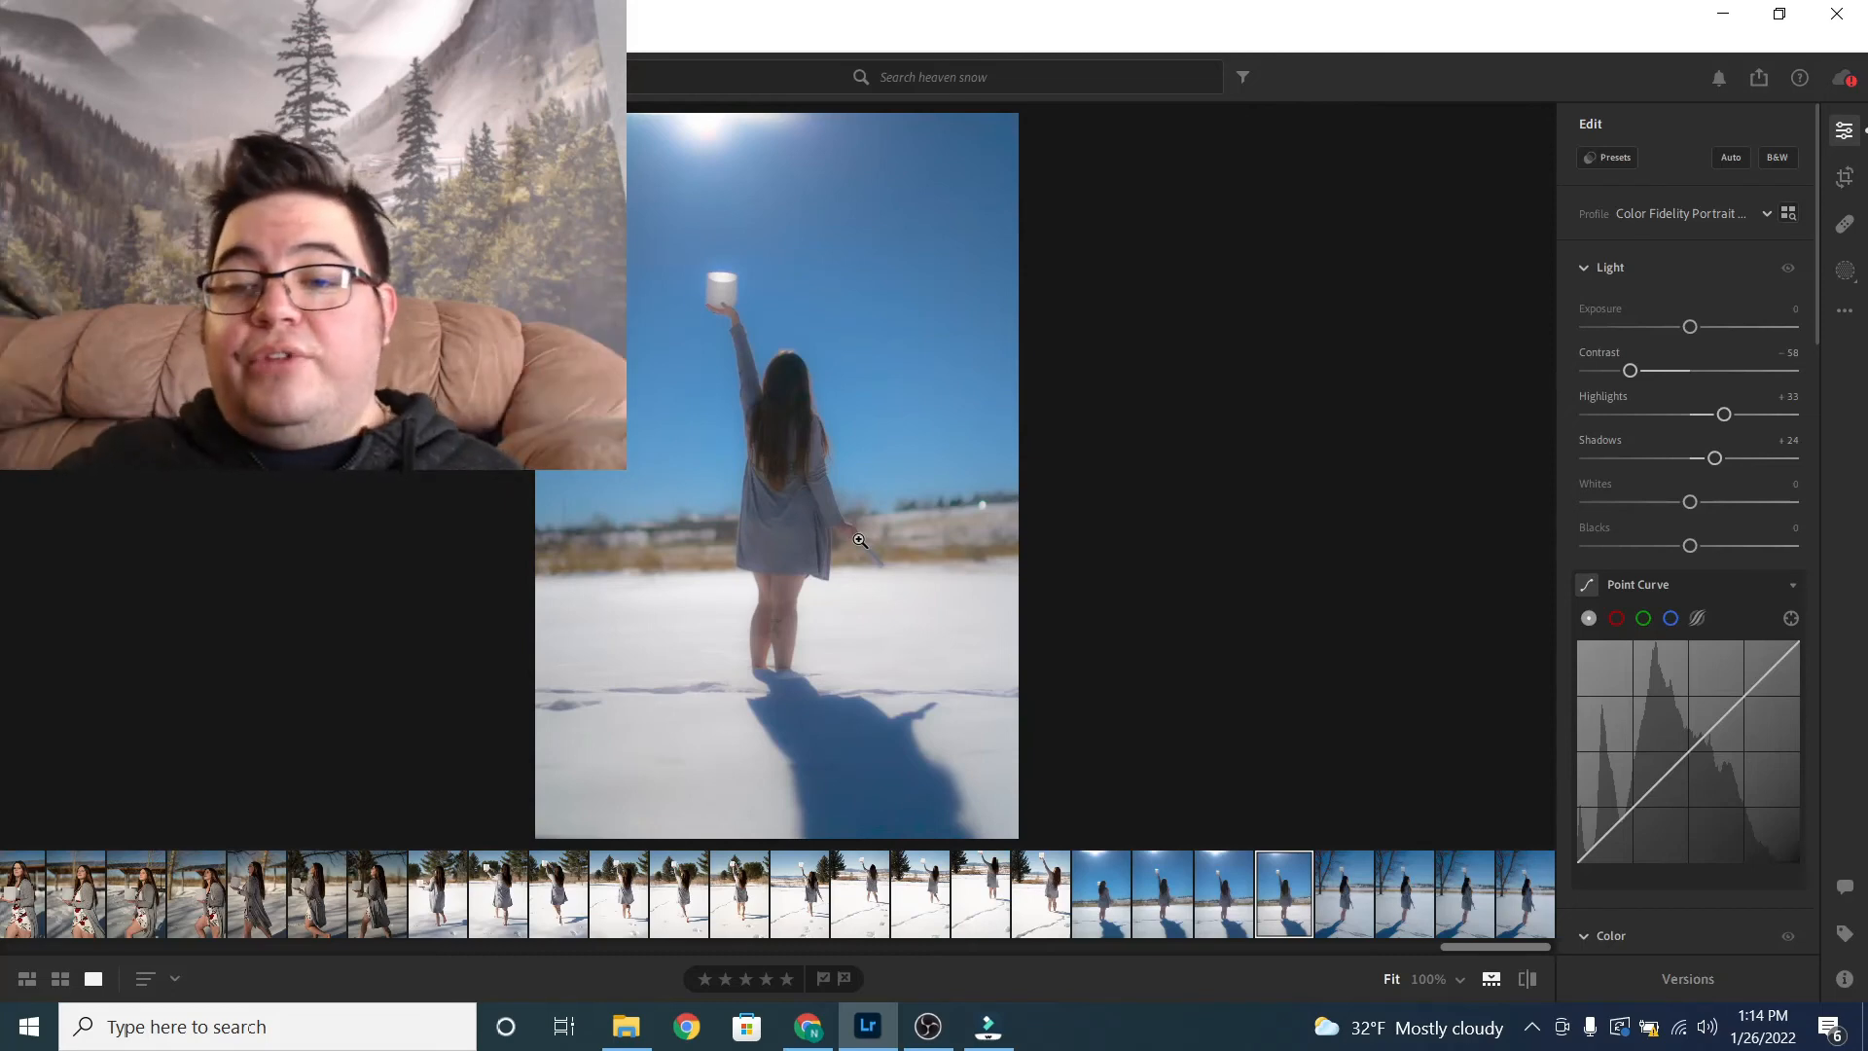
key(Right)
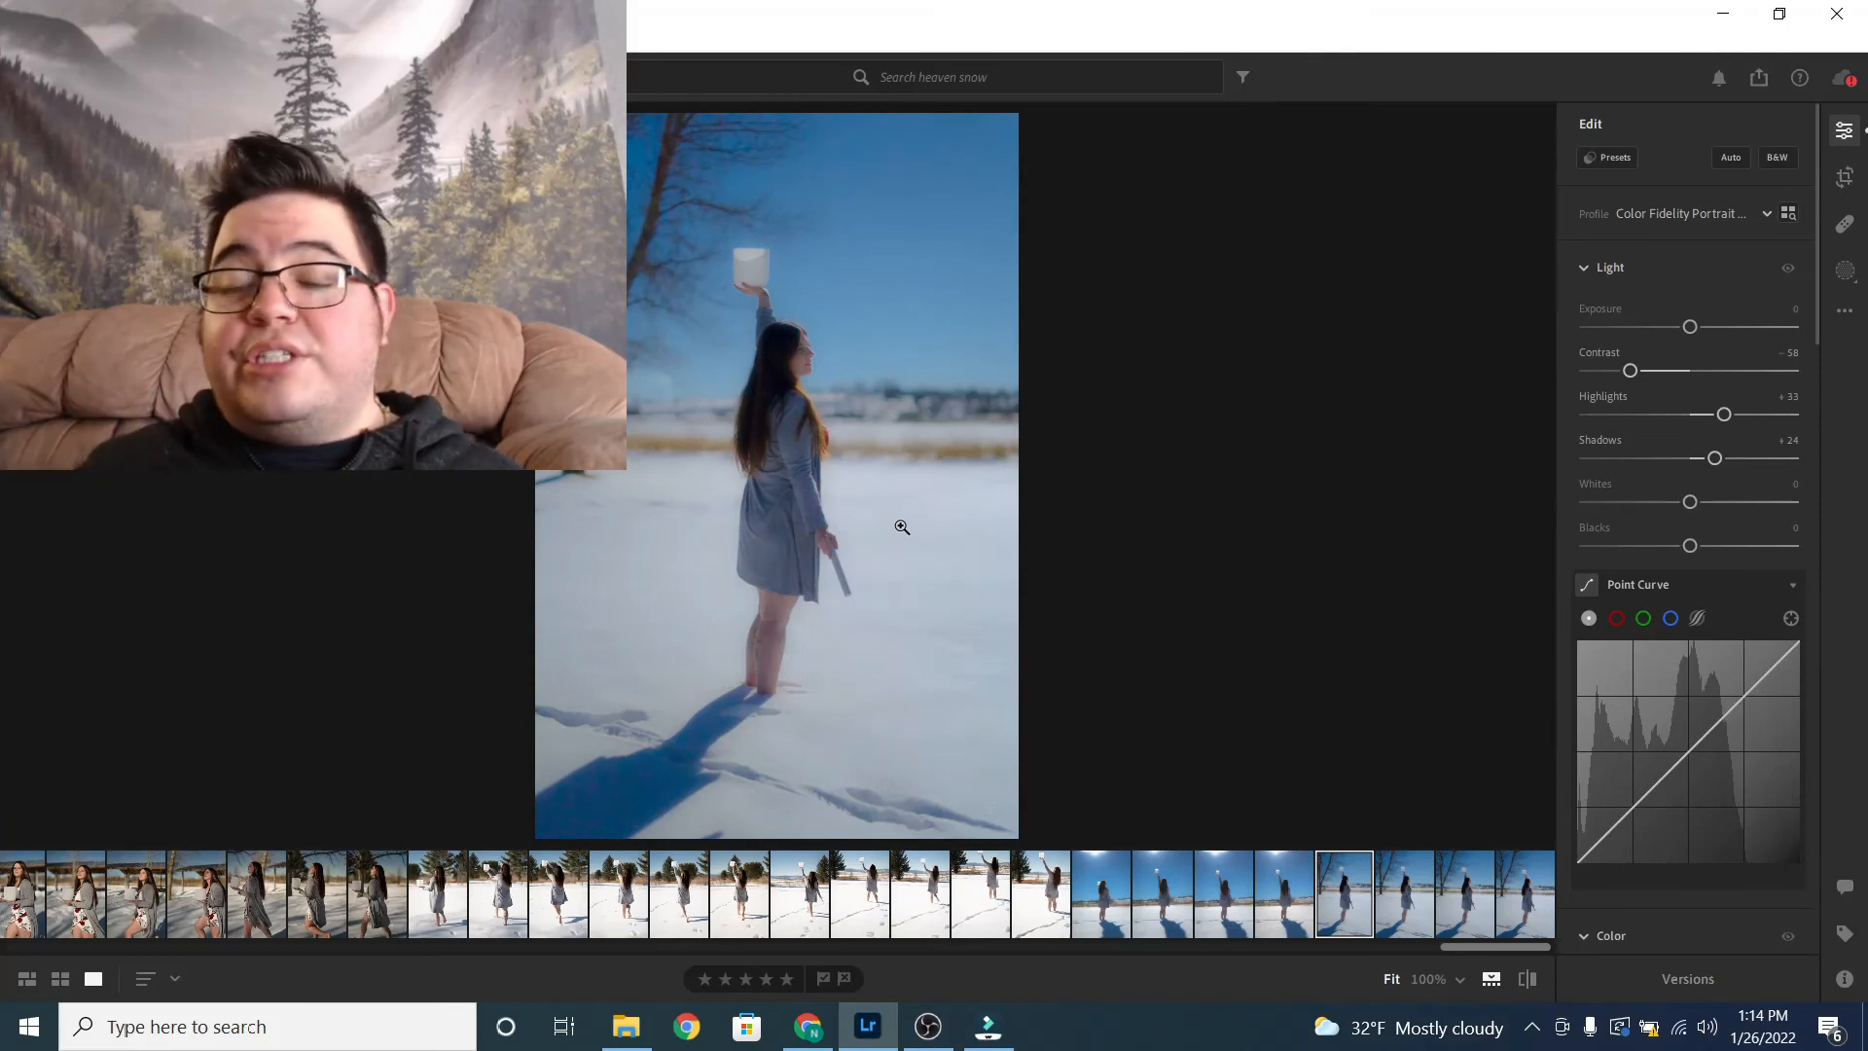
key(Left)
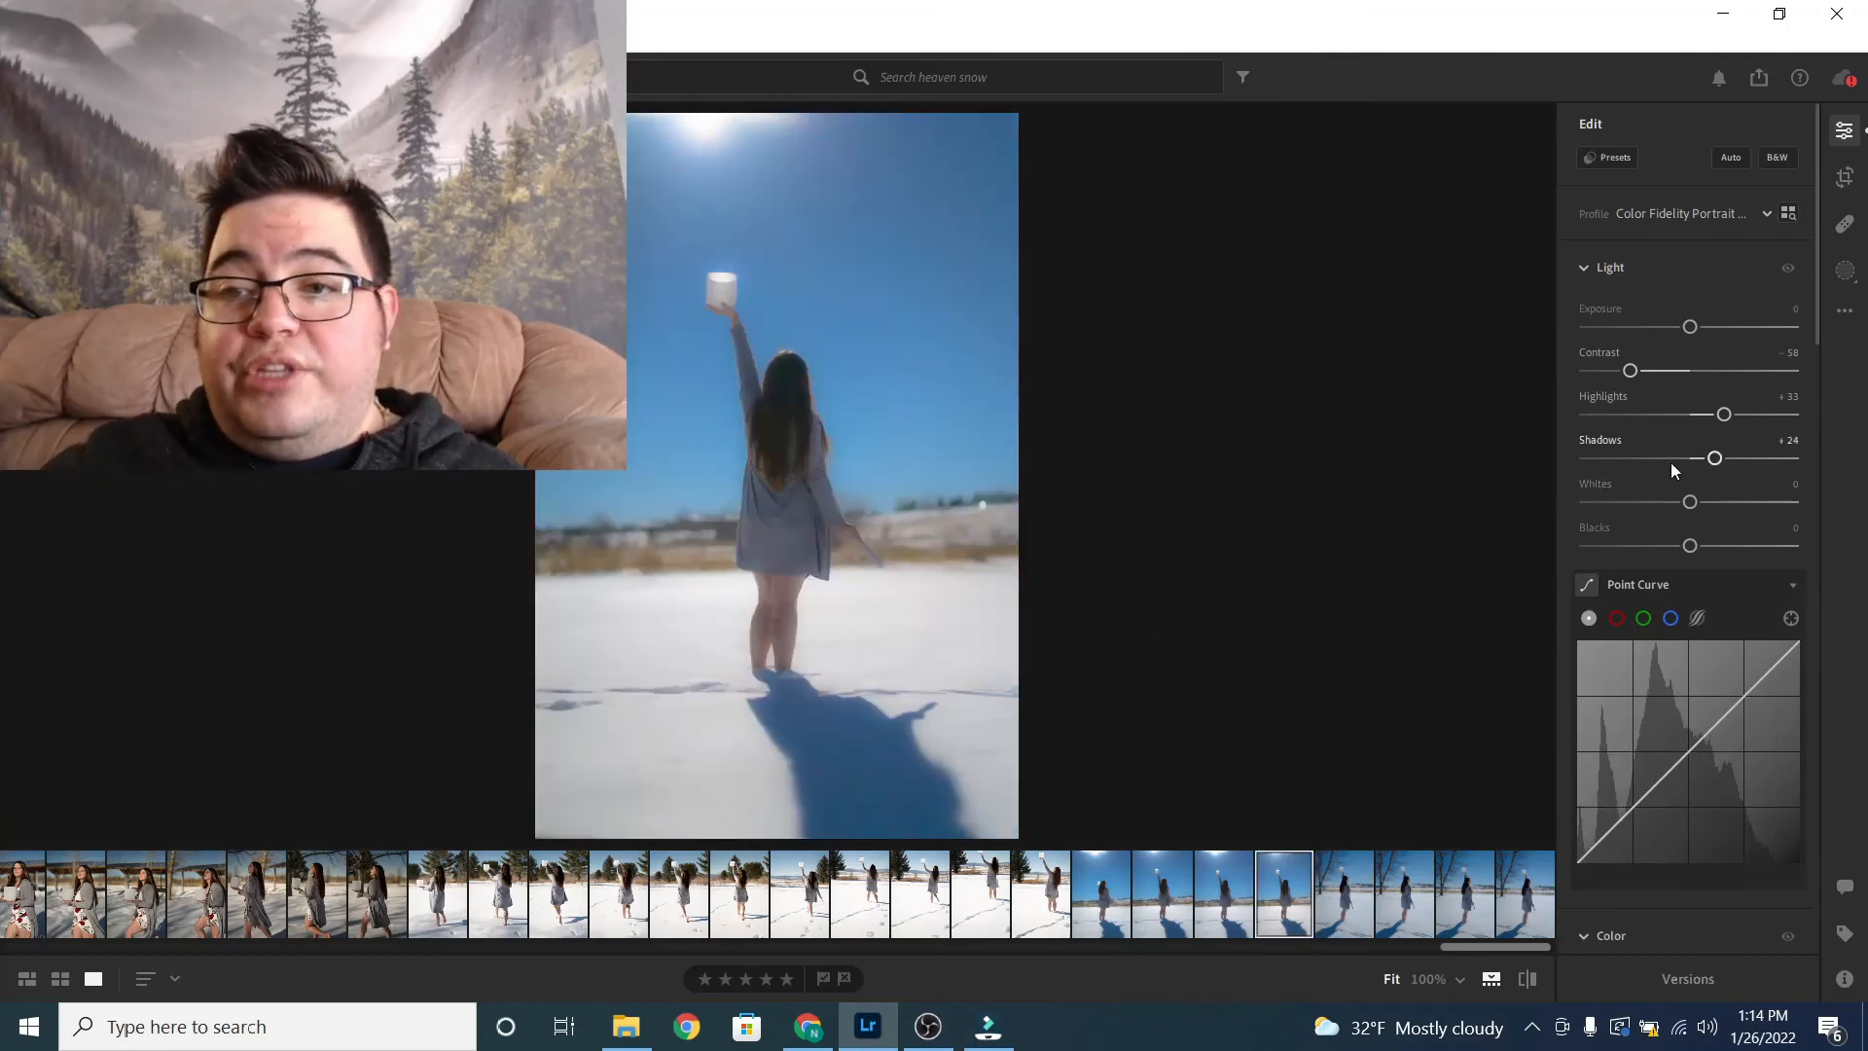
scroll(1695, 335, down, 20)
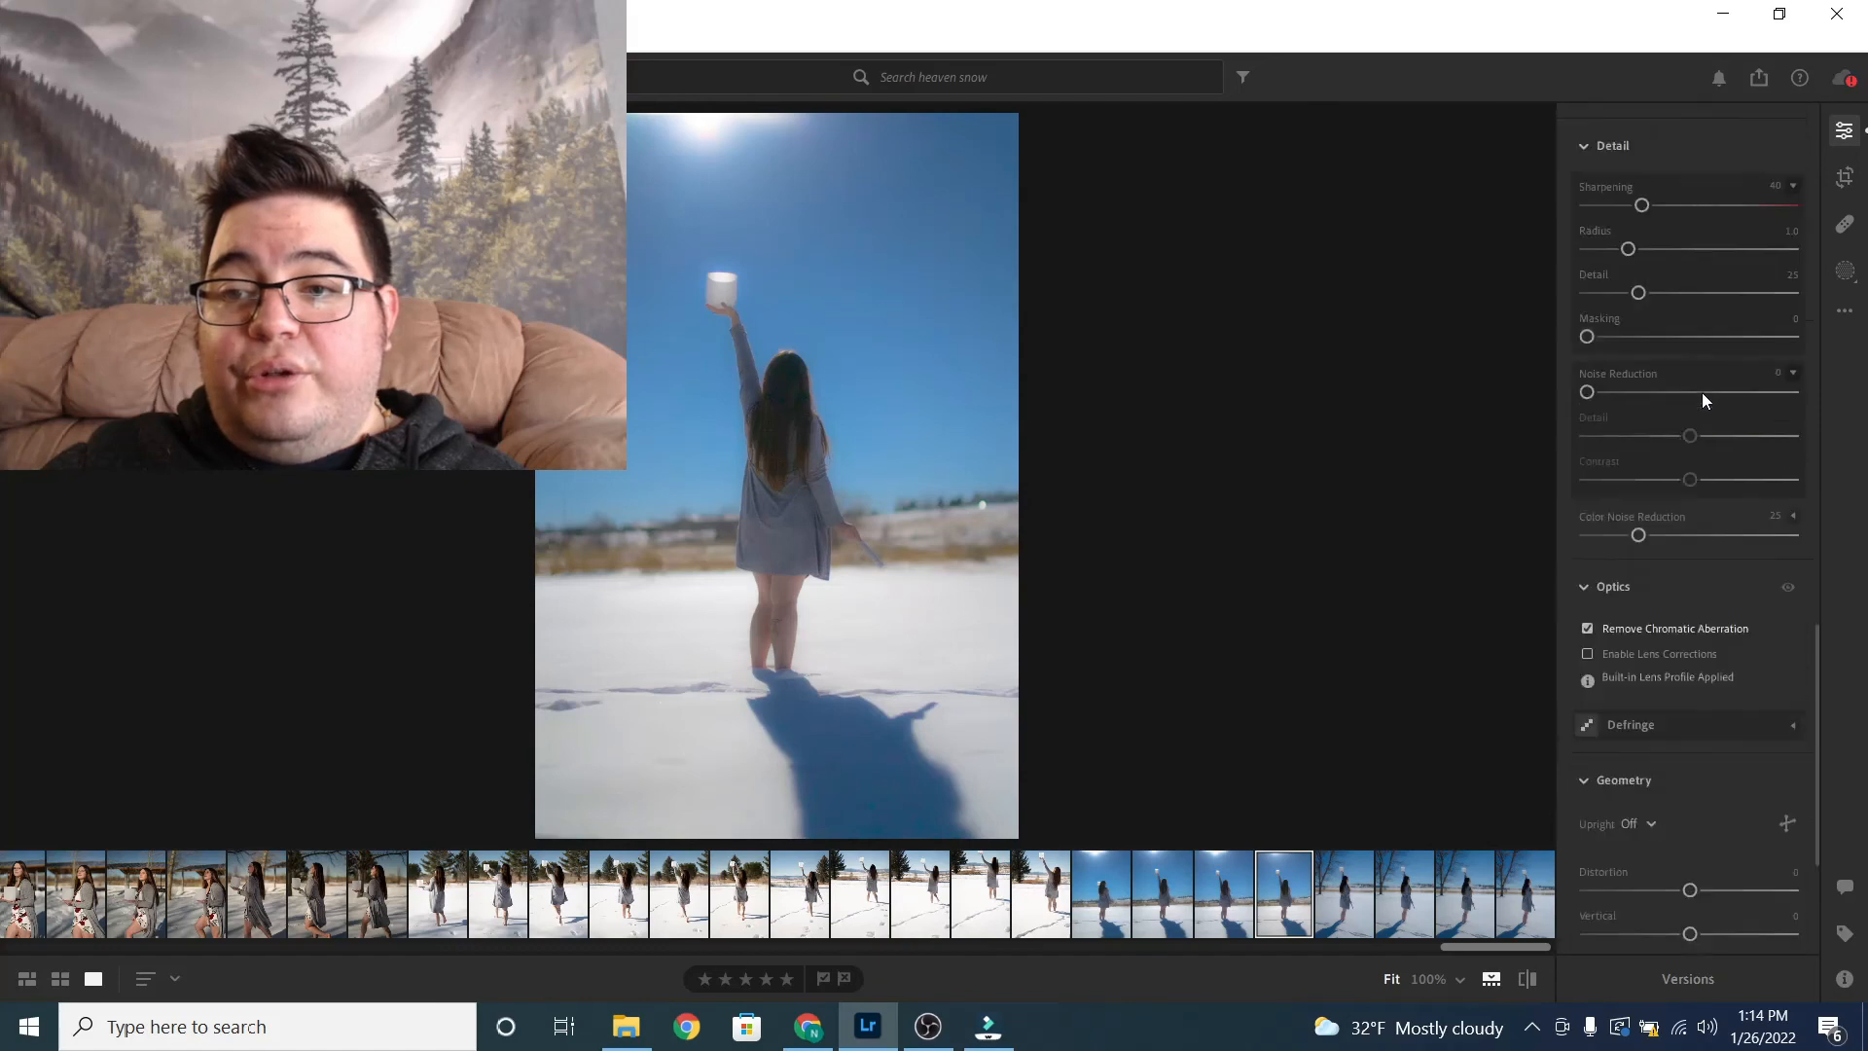
scroll(1702, 407, up, 20)
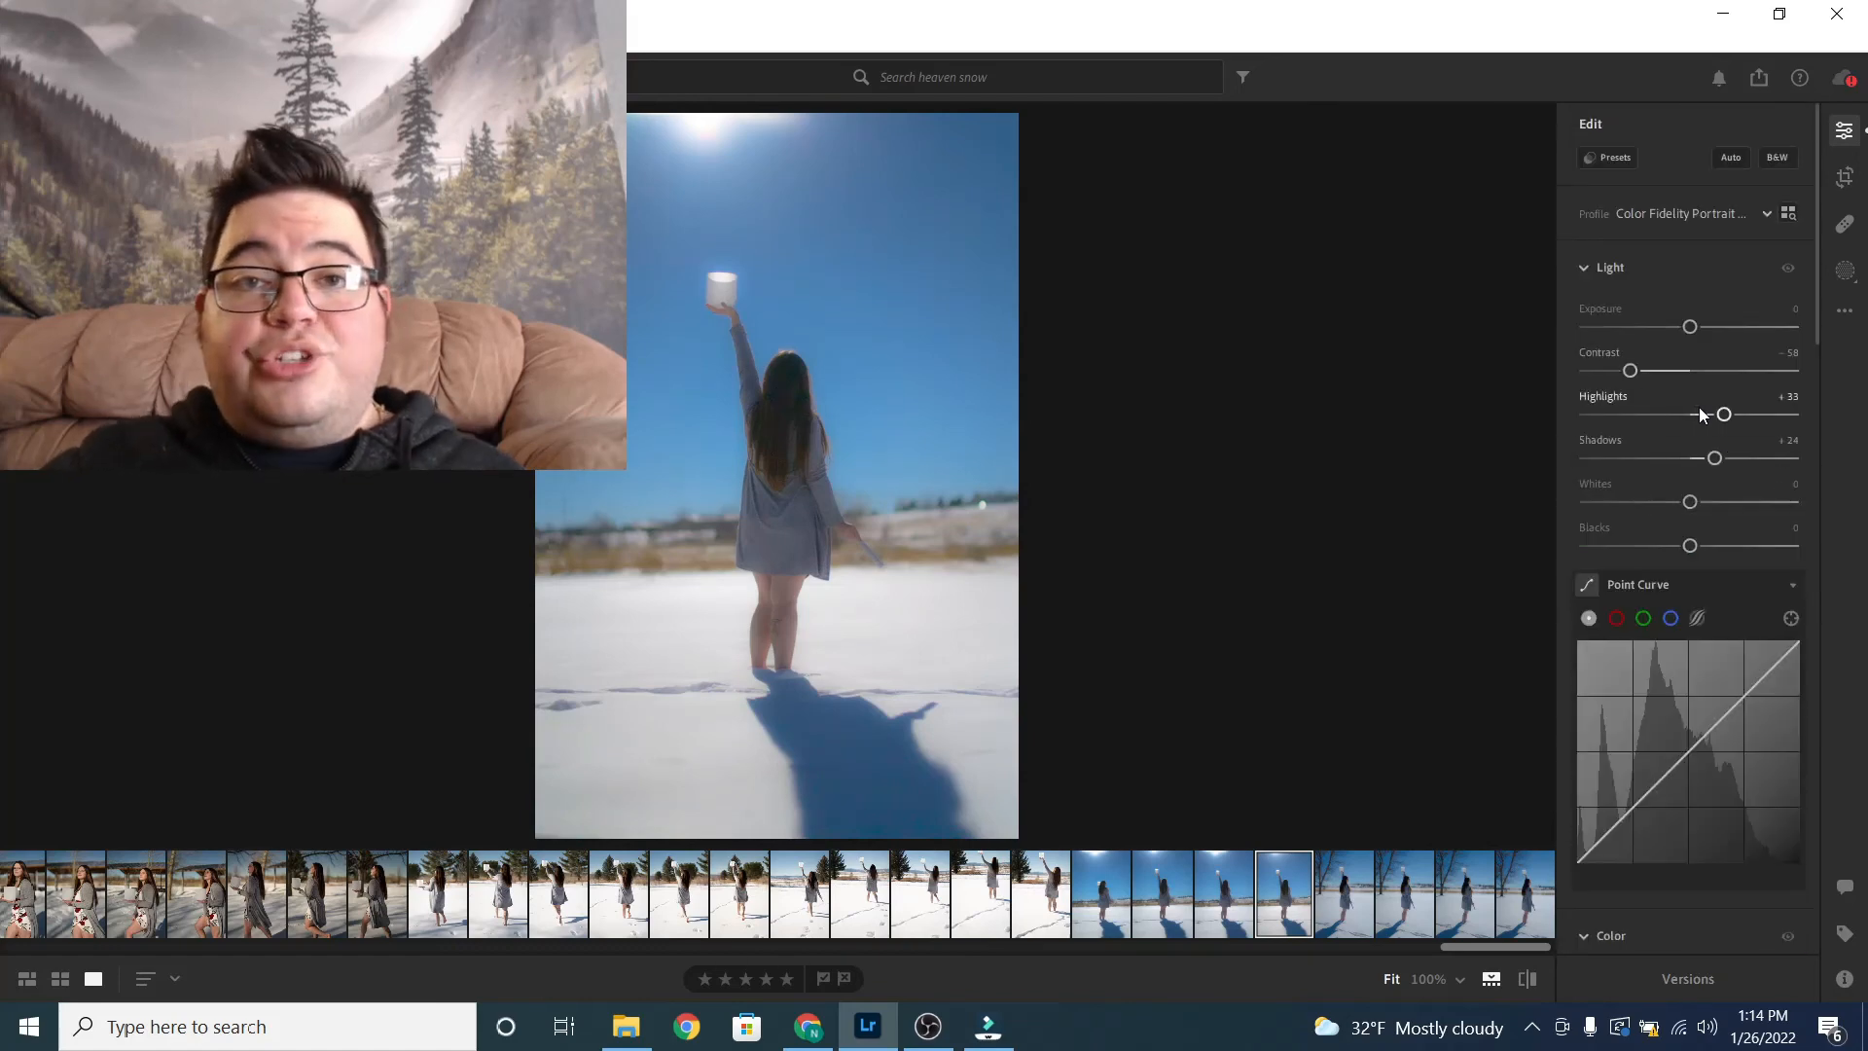